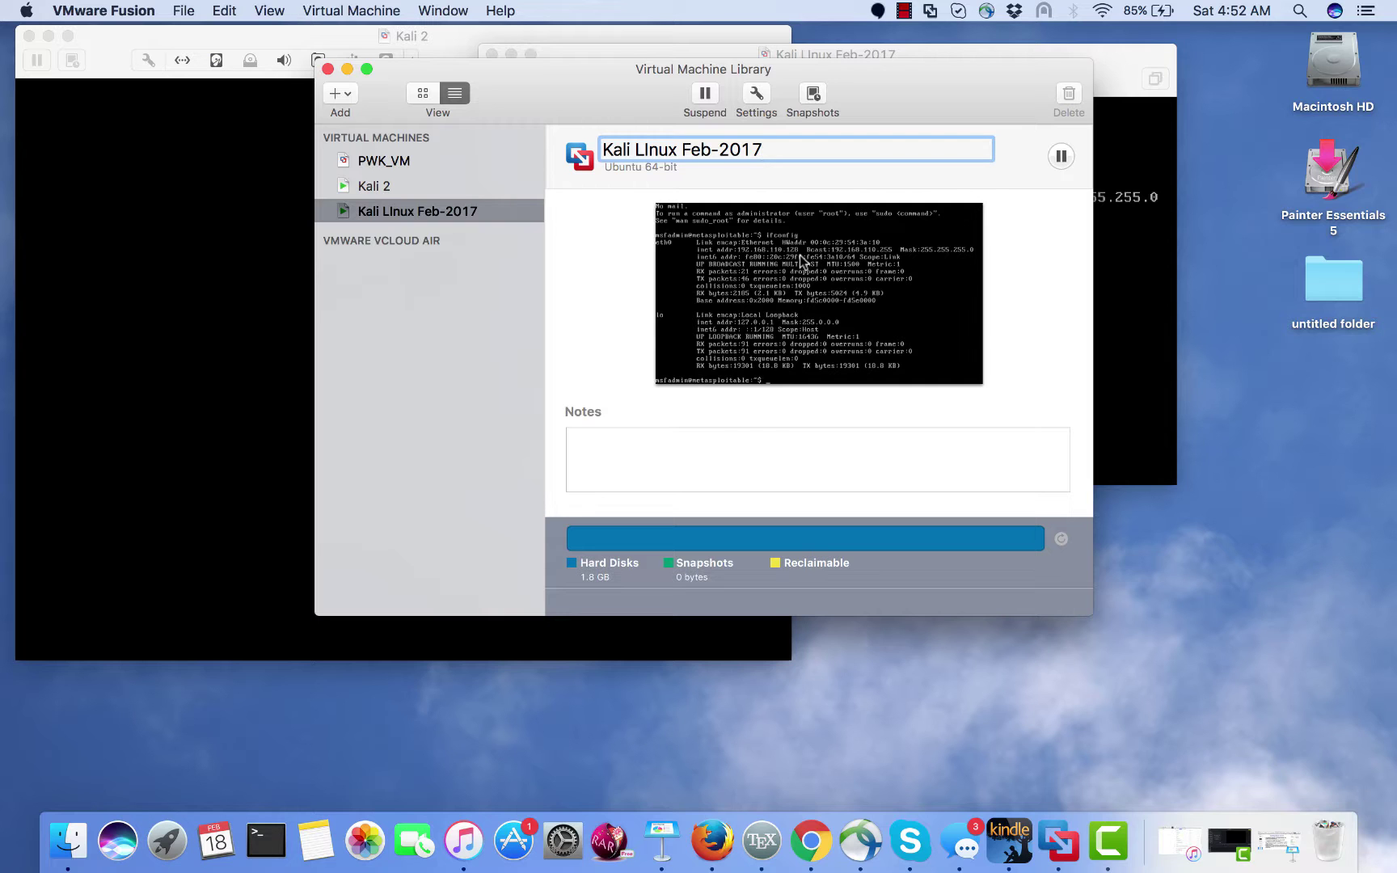
- Move the library window aside, shift Metasploitable right, and bring Kali 2 forward
drag(925, 72, 859, 311)
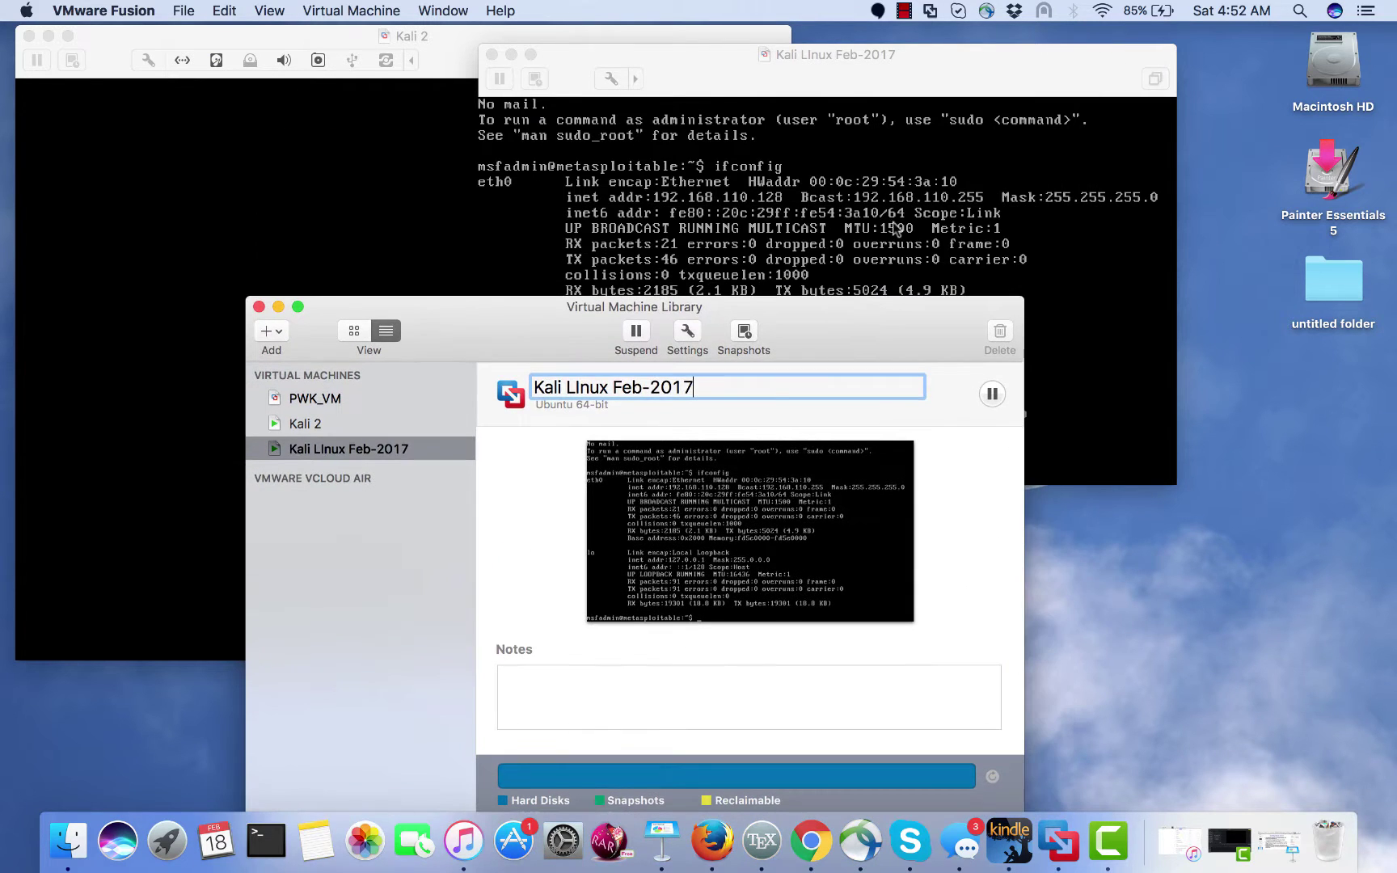
drag(815, 64, 960, 64)
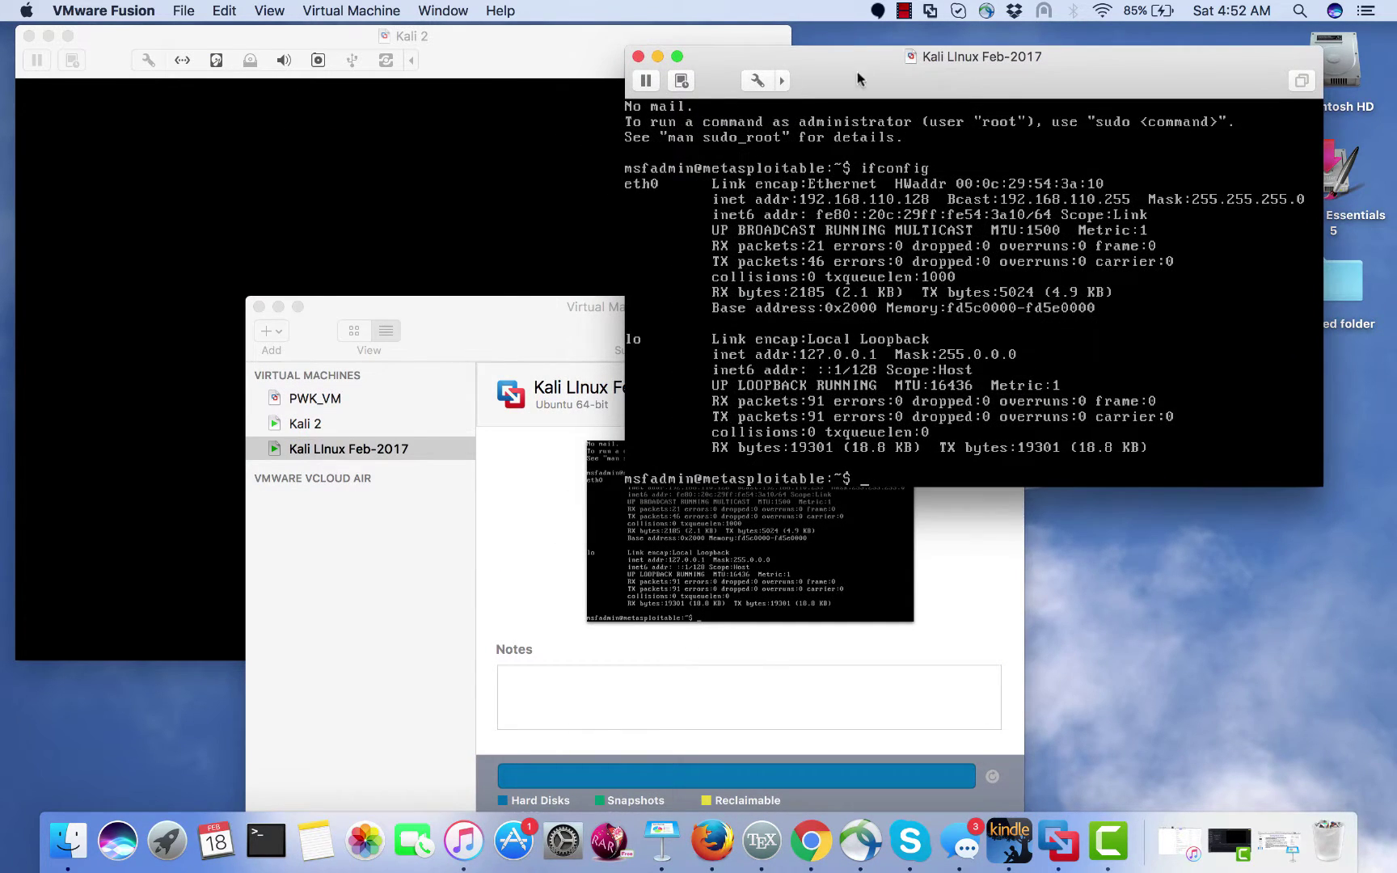
click(482, 129)
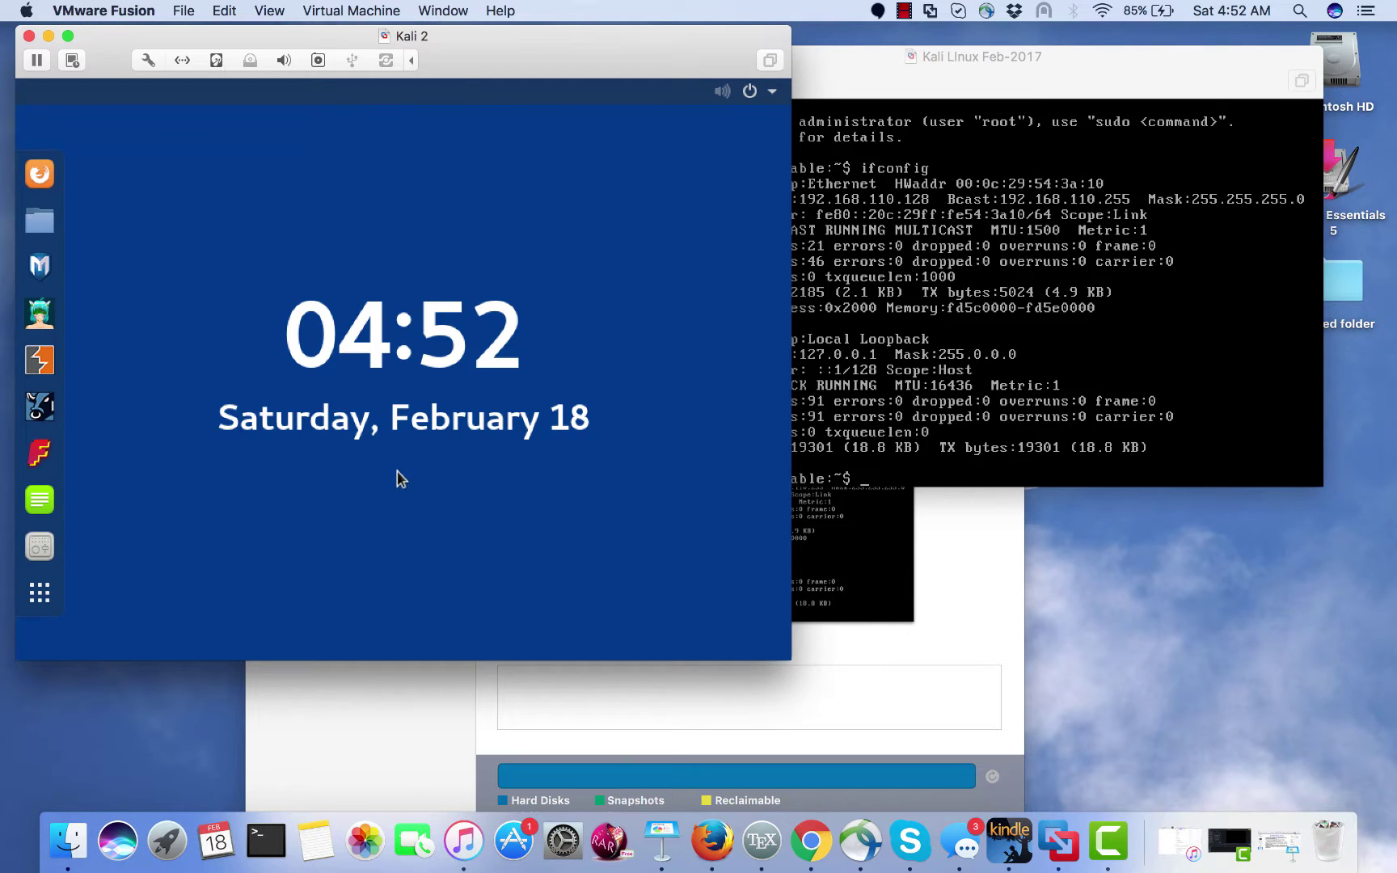
- Lift the Kali 2 lock screen and unlock the session with the root password
drag(405, 458, 508, 203)
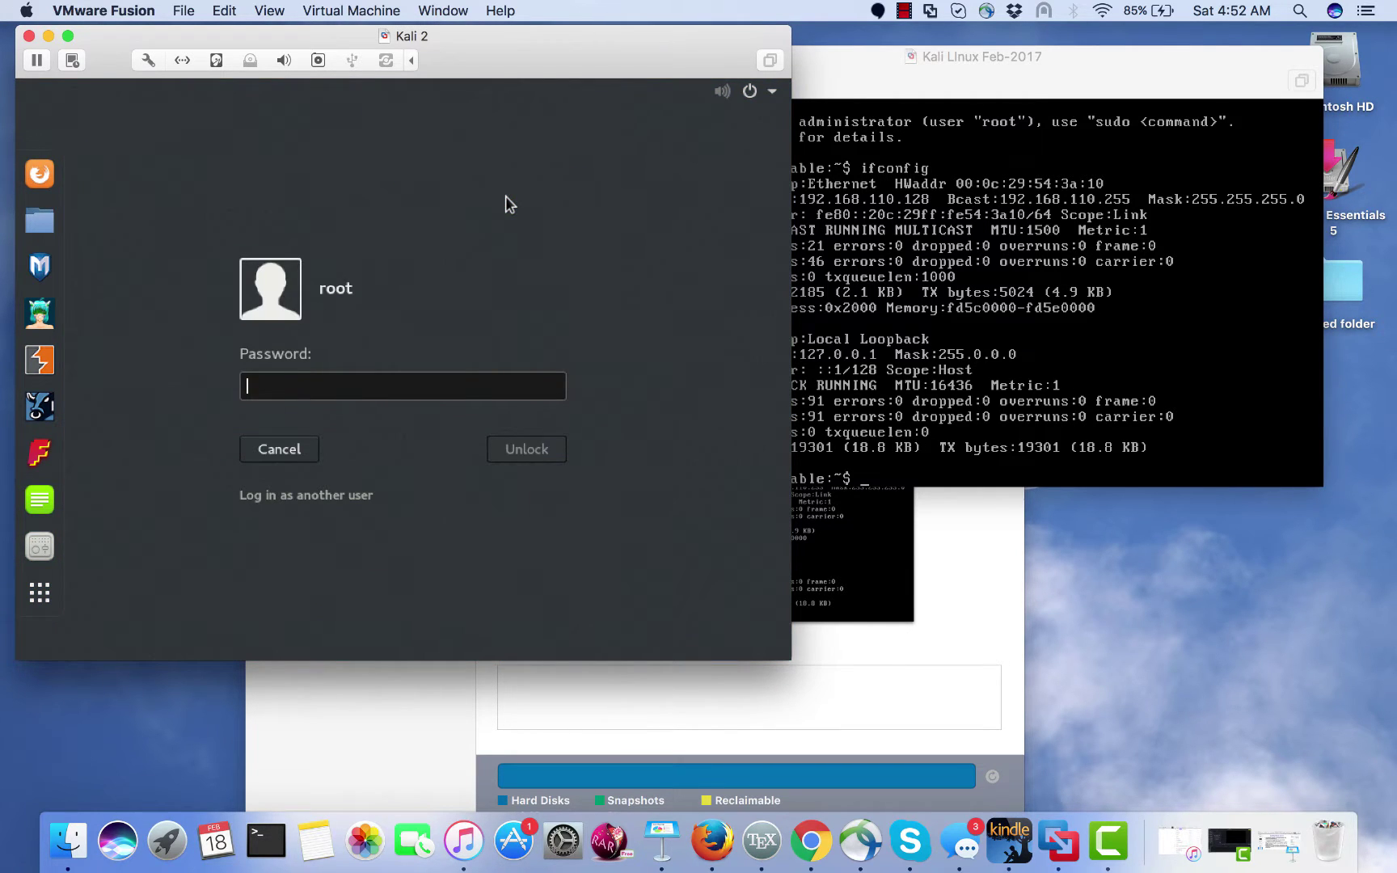
text(too)
key(BackSpace)
key(BackSpace)
key(BackSpace)
text(toor)
key(Return)
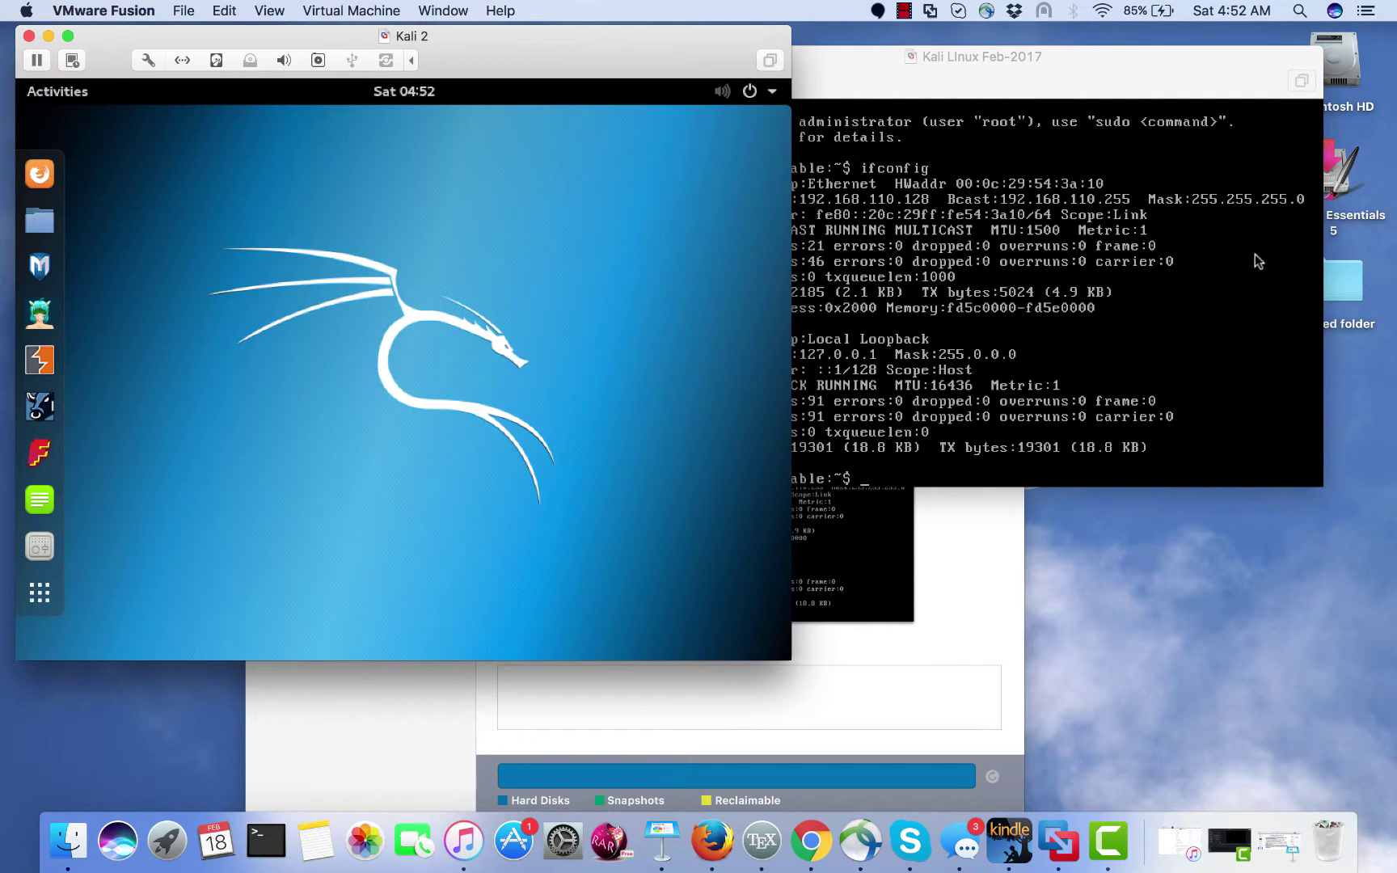
- Release the mouse from Metasploitable and bring the Virtual Machine Library window to the front
click(1117, 260)
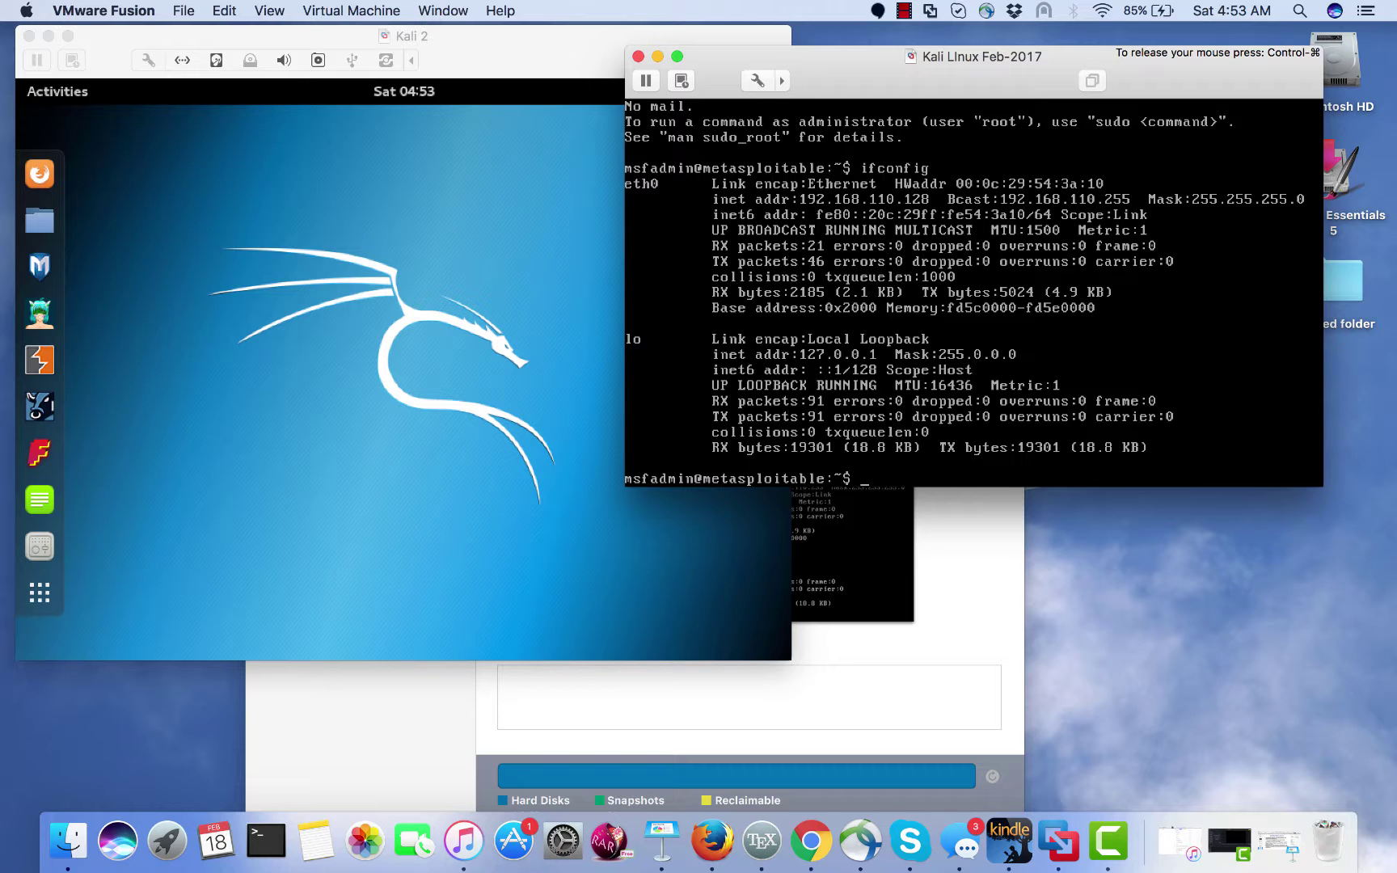
key(ctrl+super)
click(962, 513)
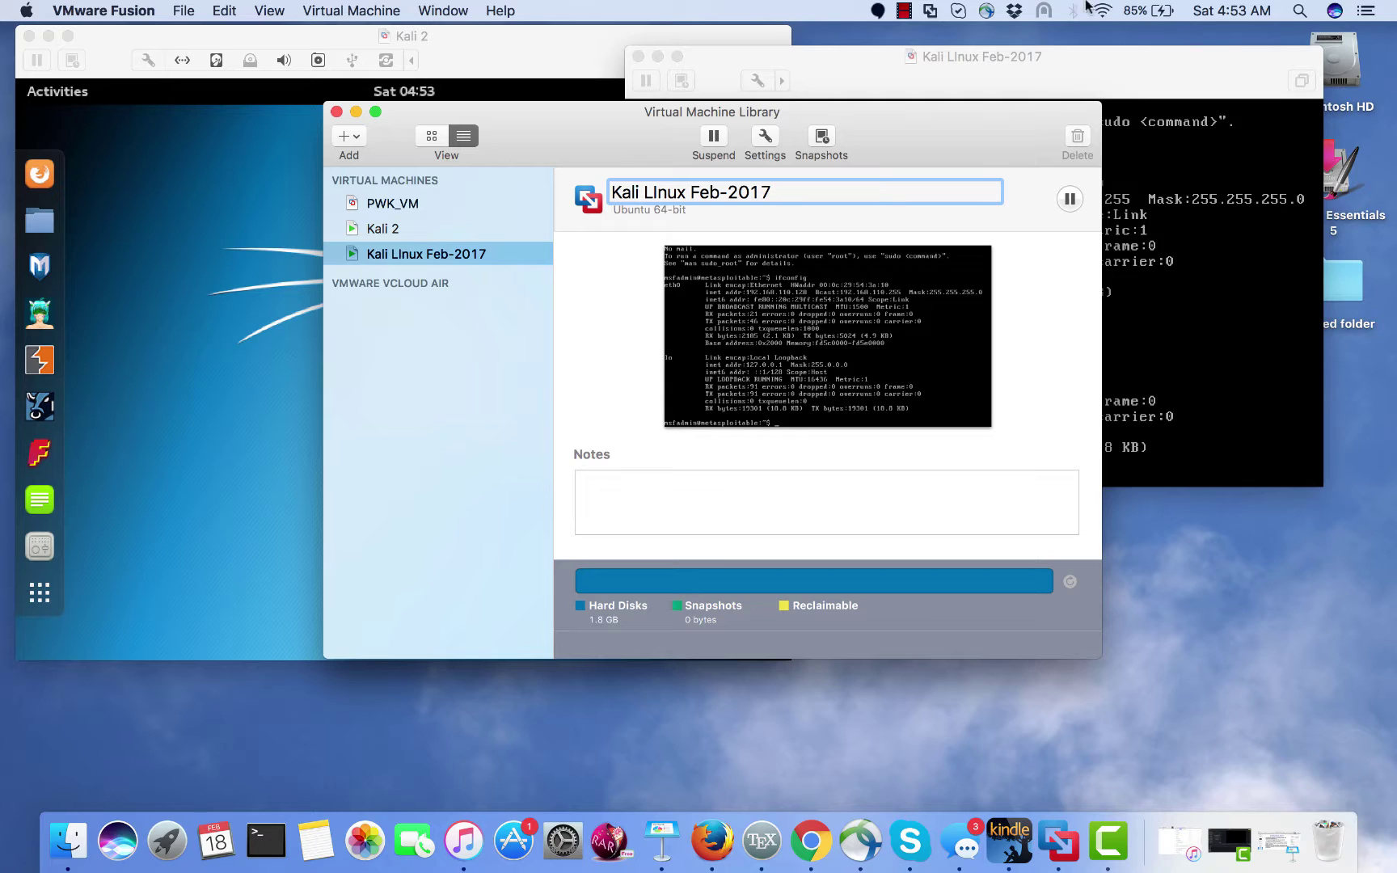
click(353, 137)
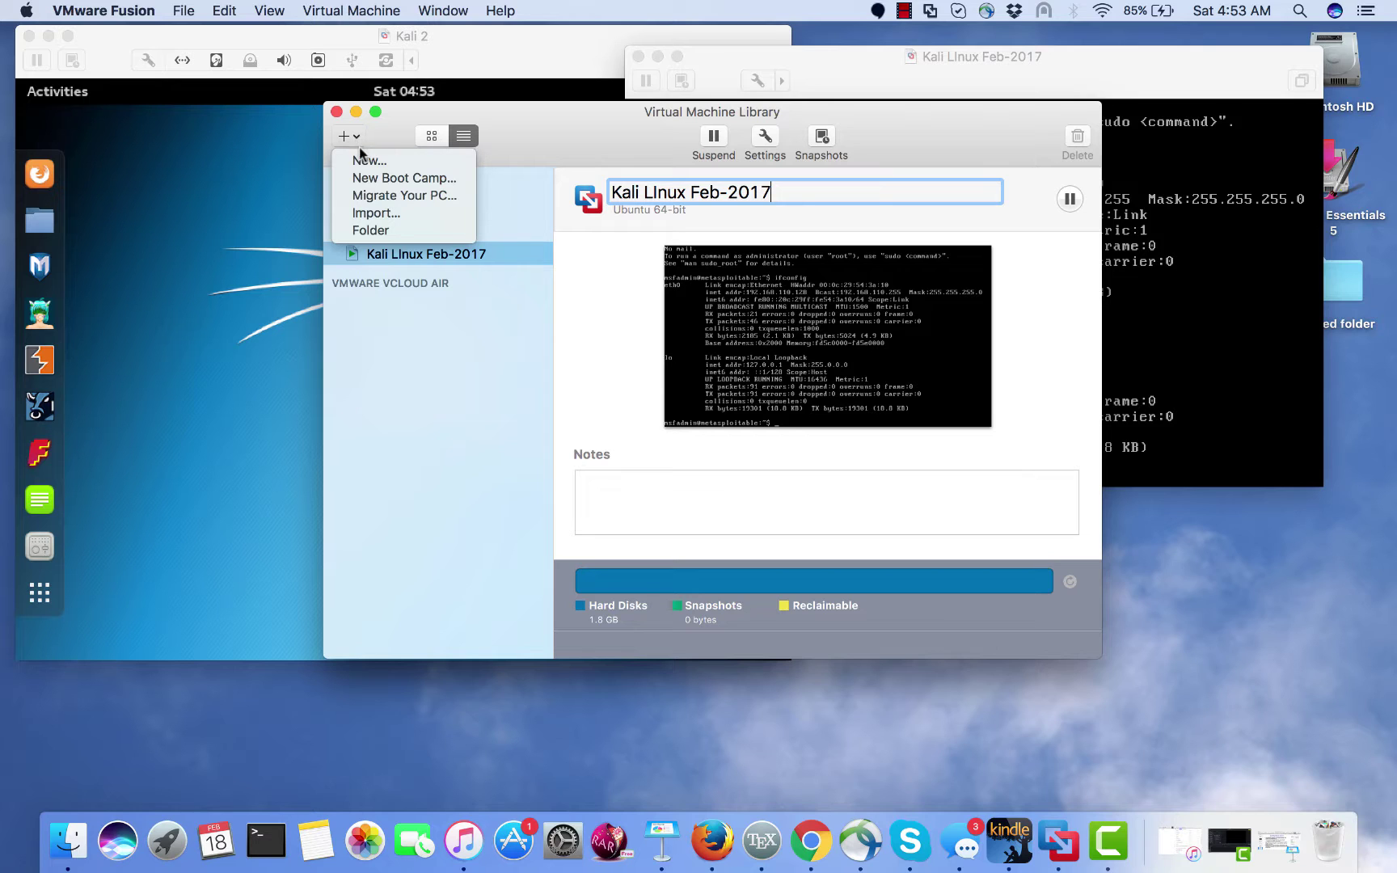
click(362, 160)
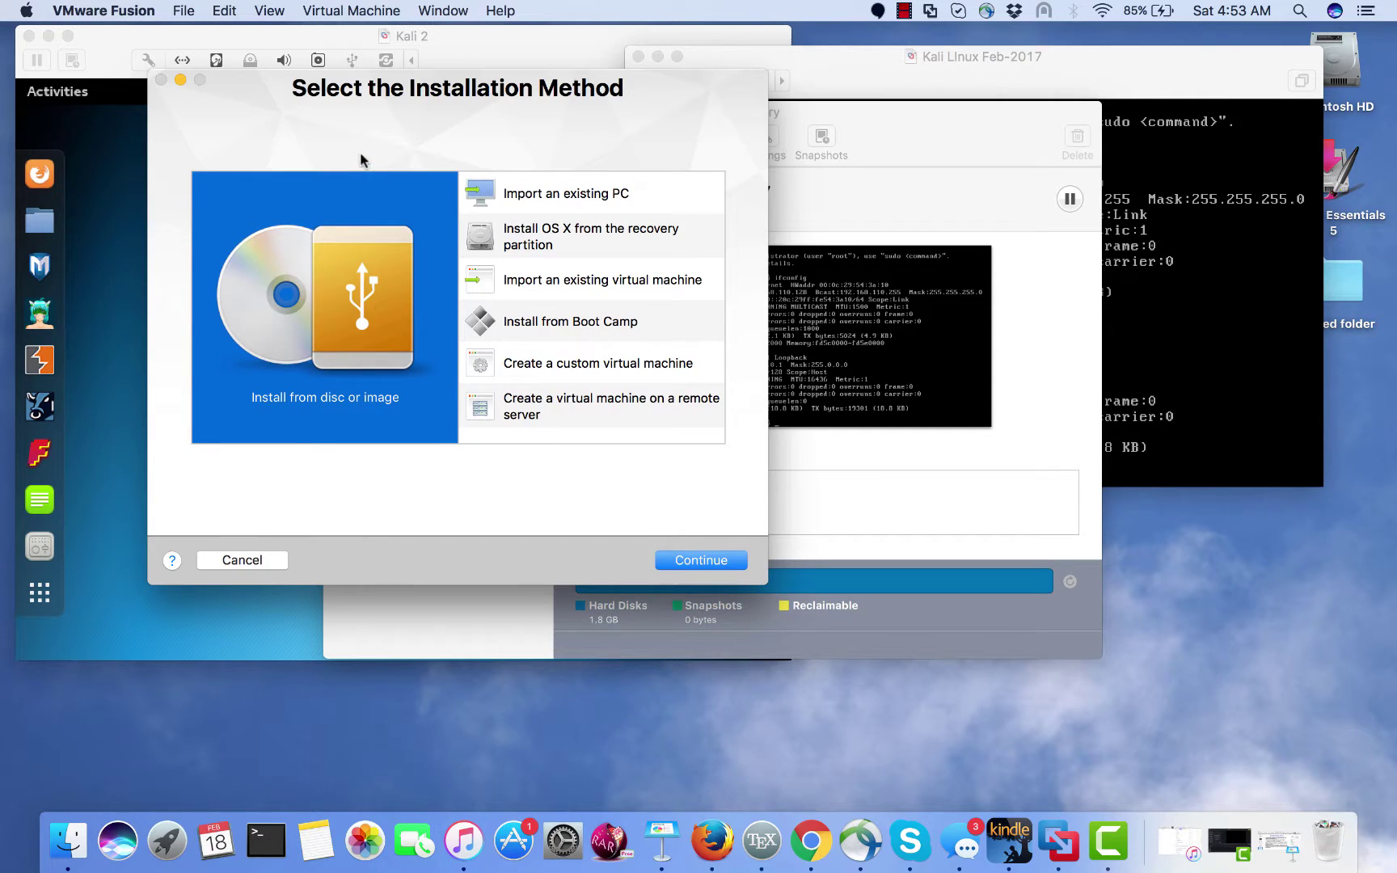
click(601, 369)
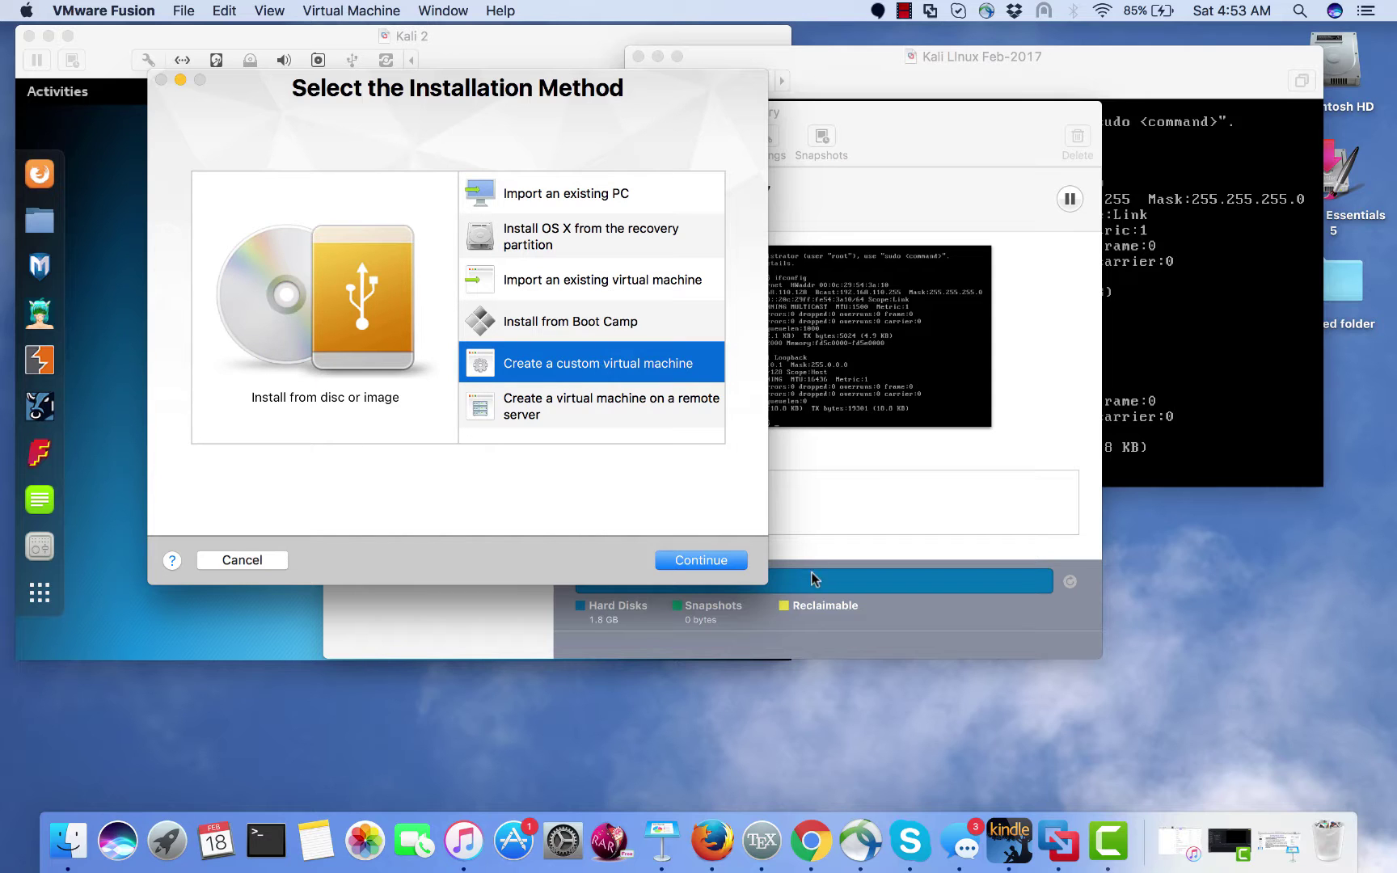
click(734, 561)
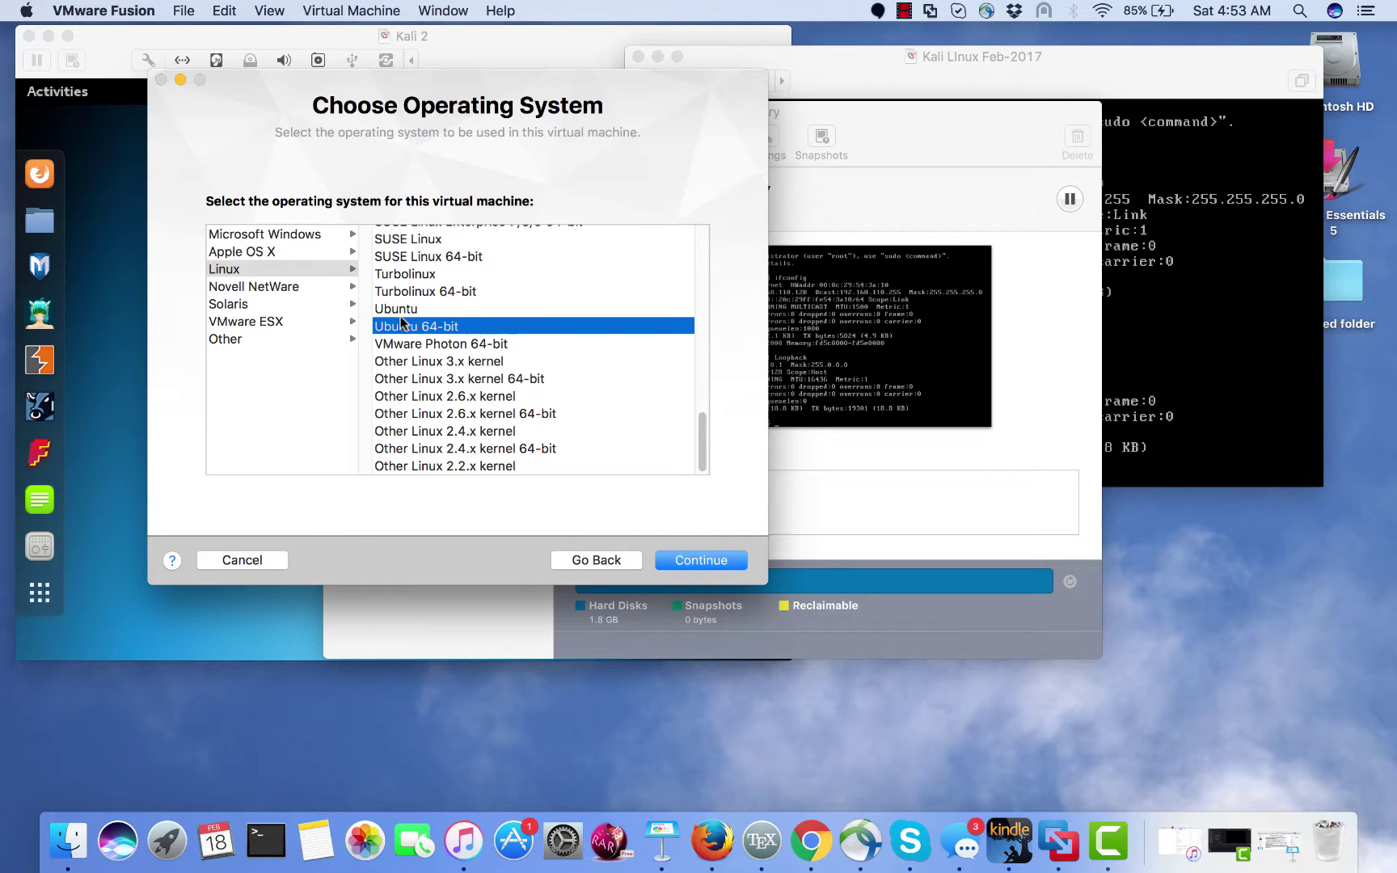
click(273, 269)
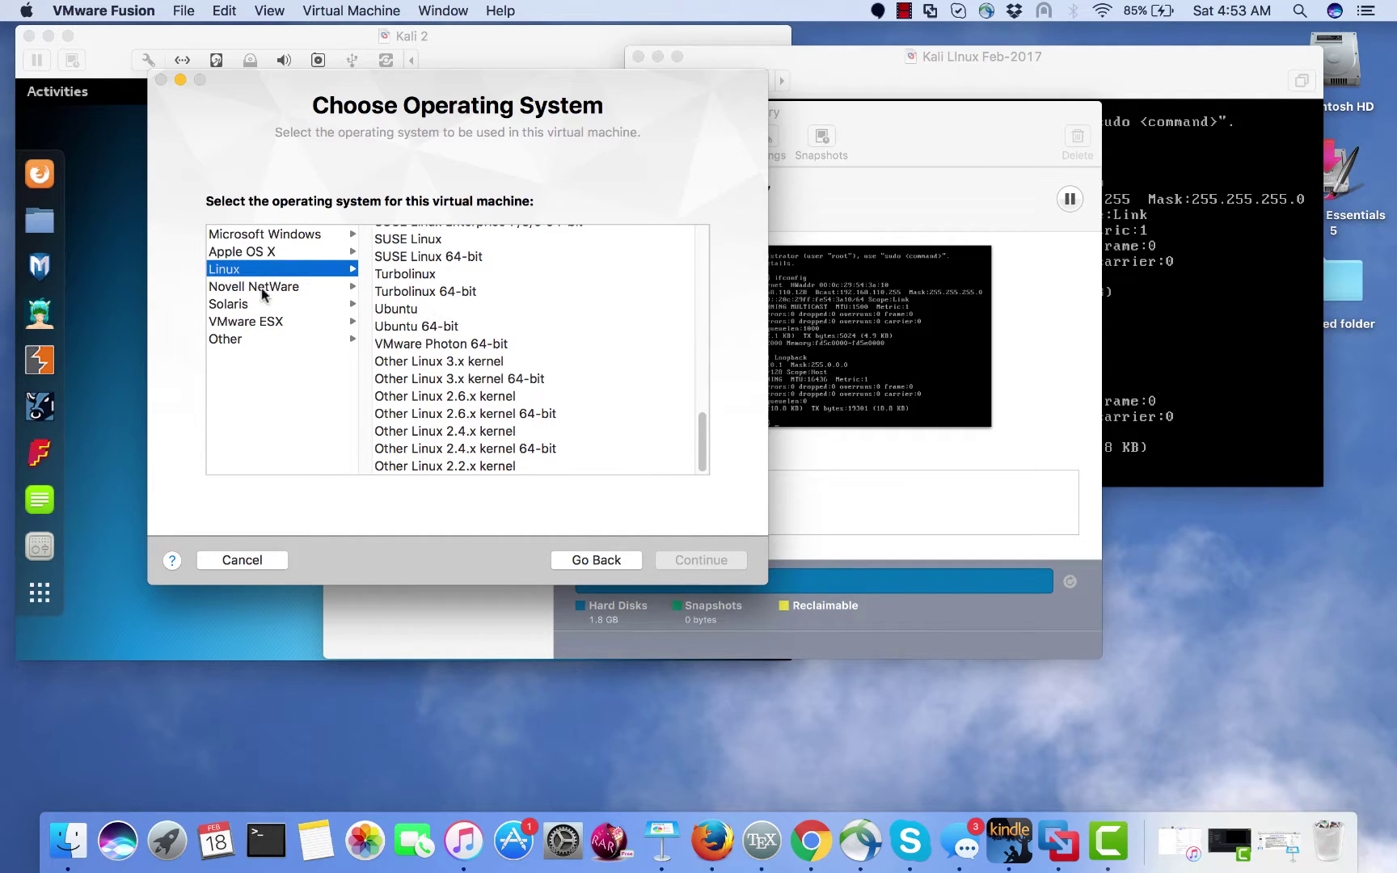
click(422, 327)
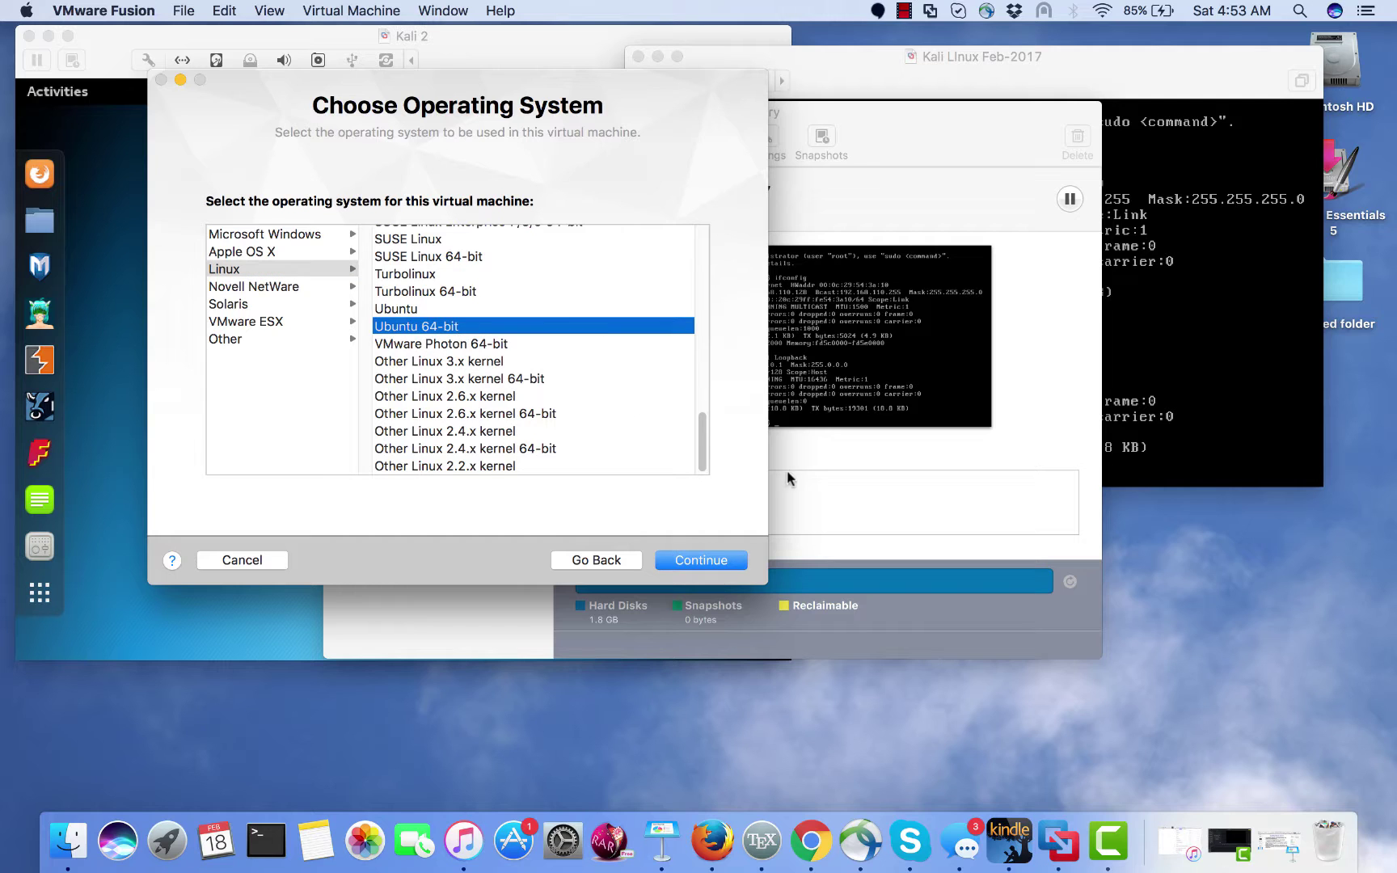
click(717, 561)
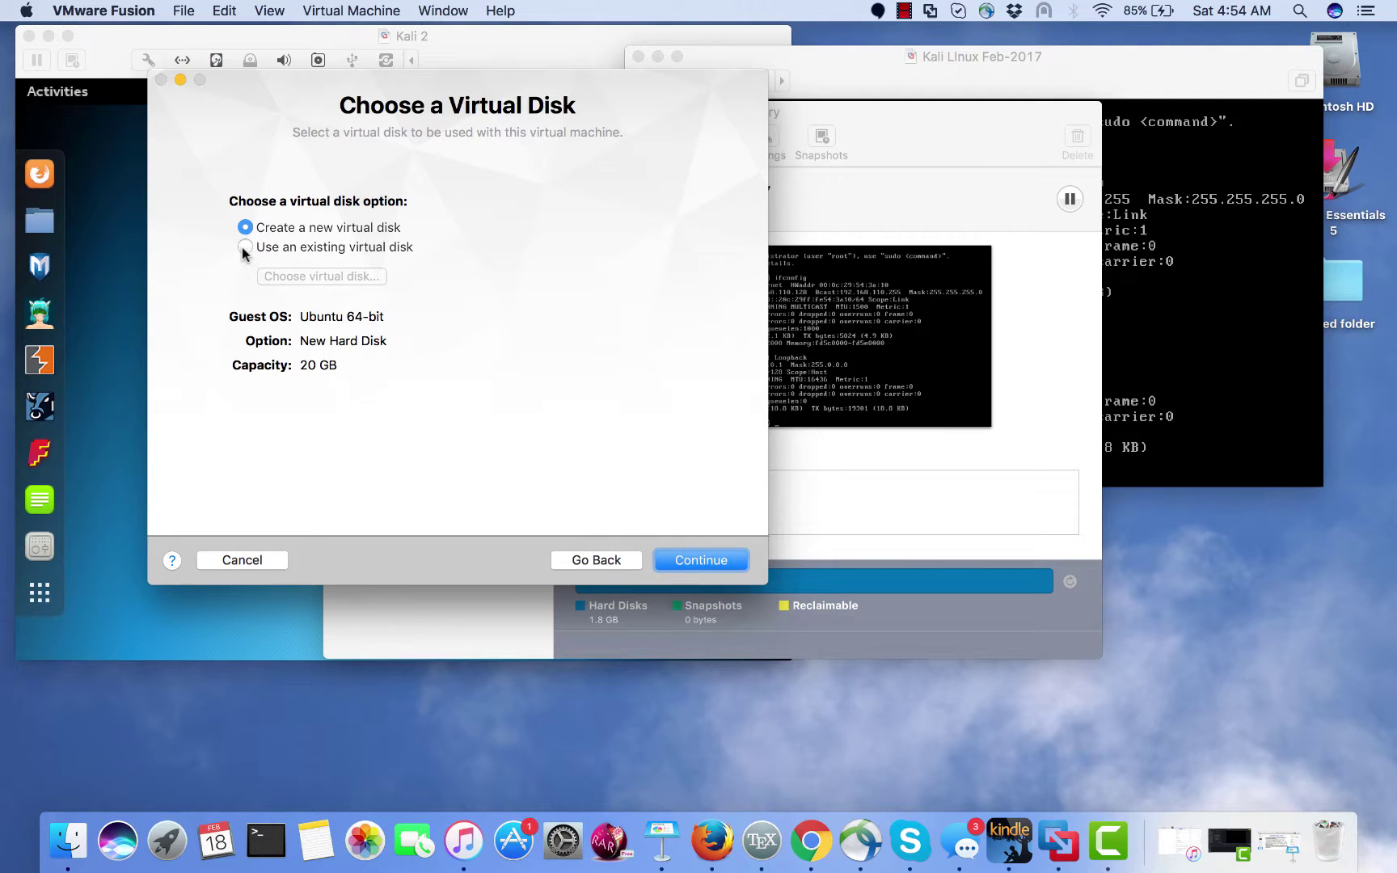
click(244, 246)
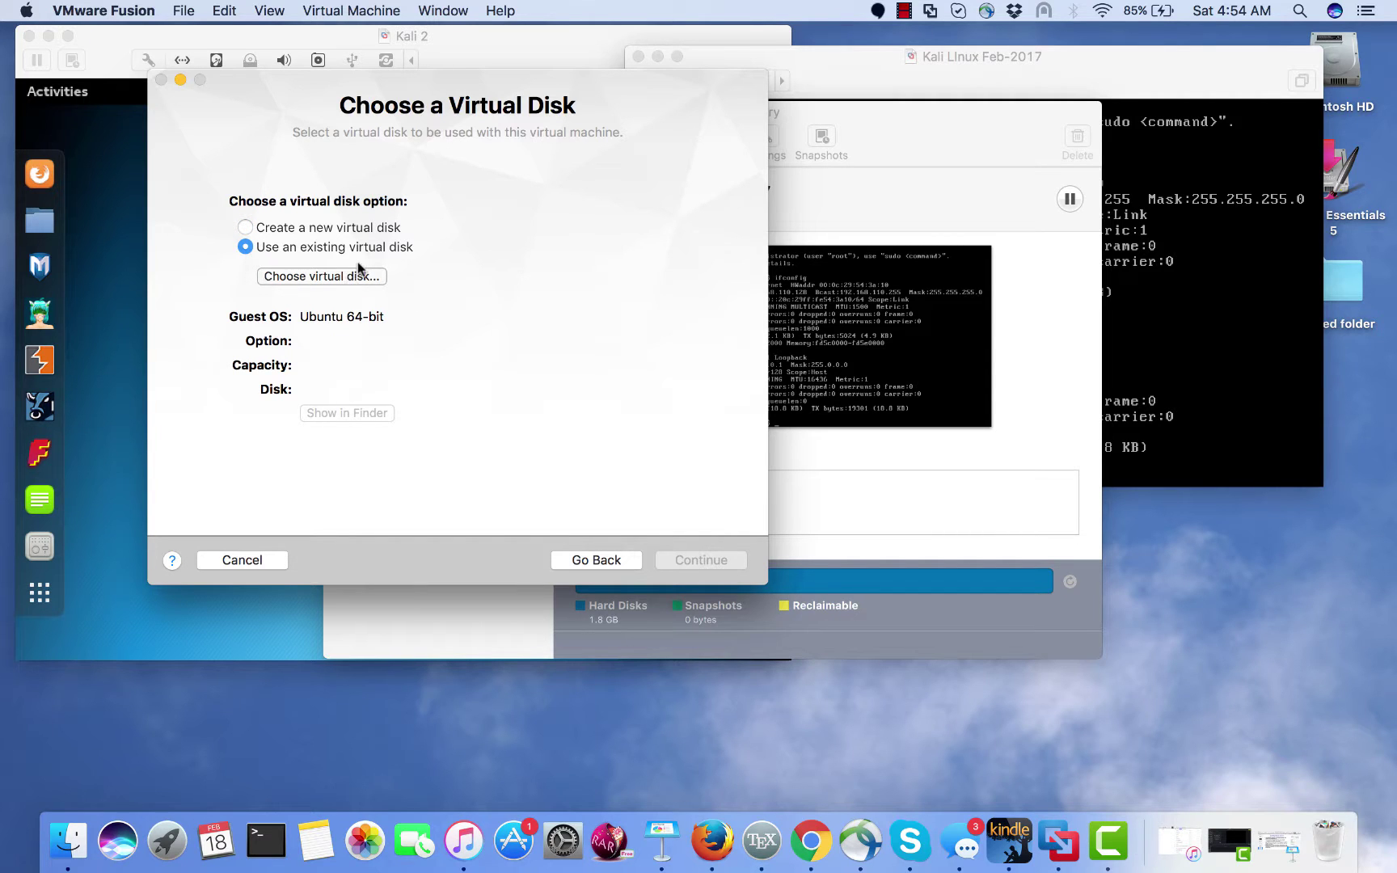
click(336, 274)
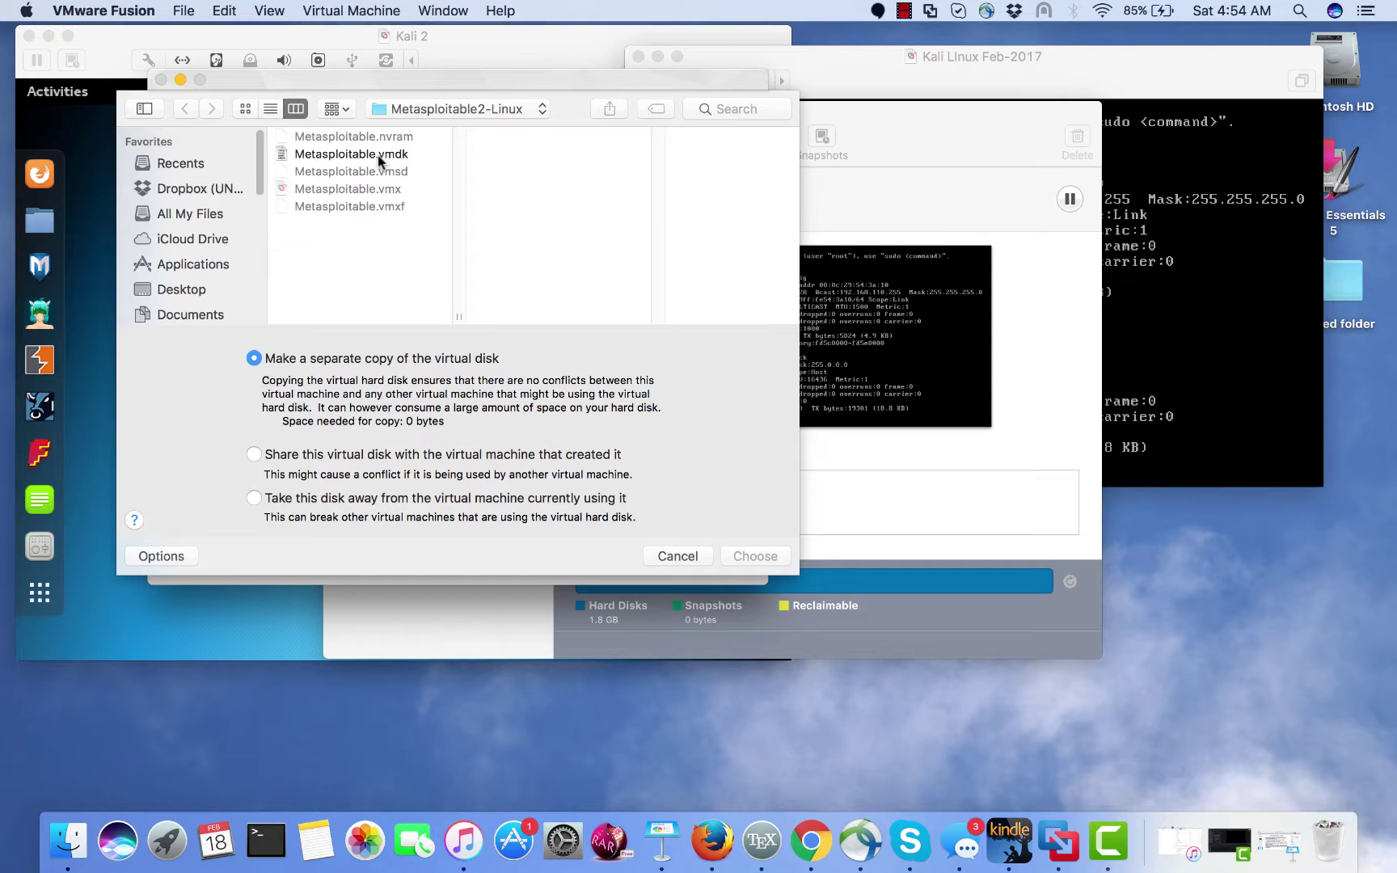
click(677, 556)
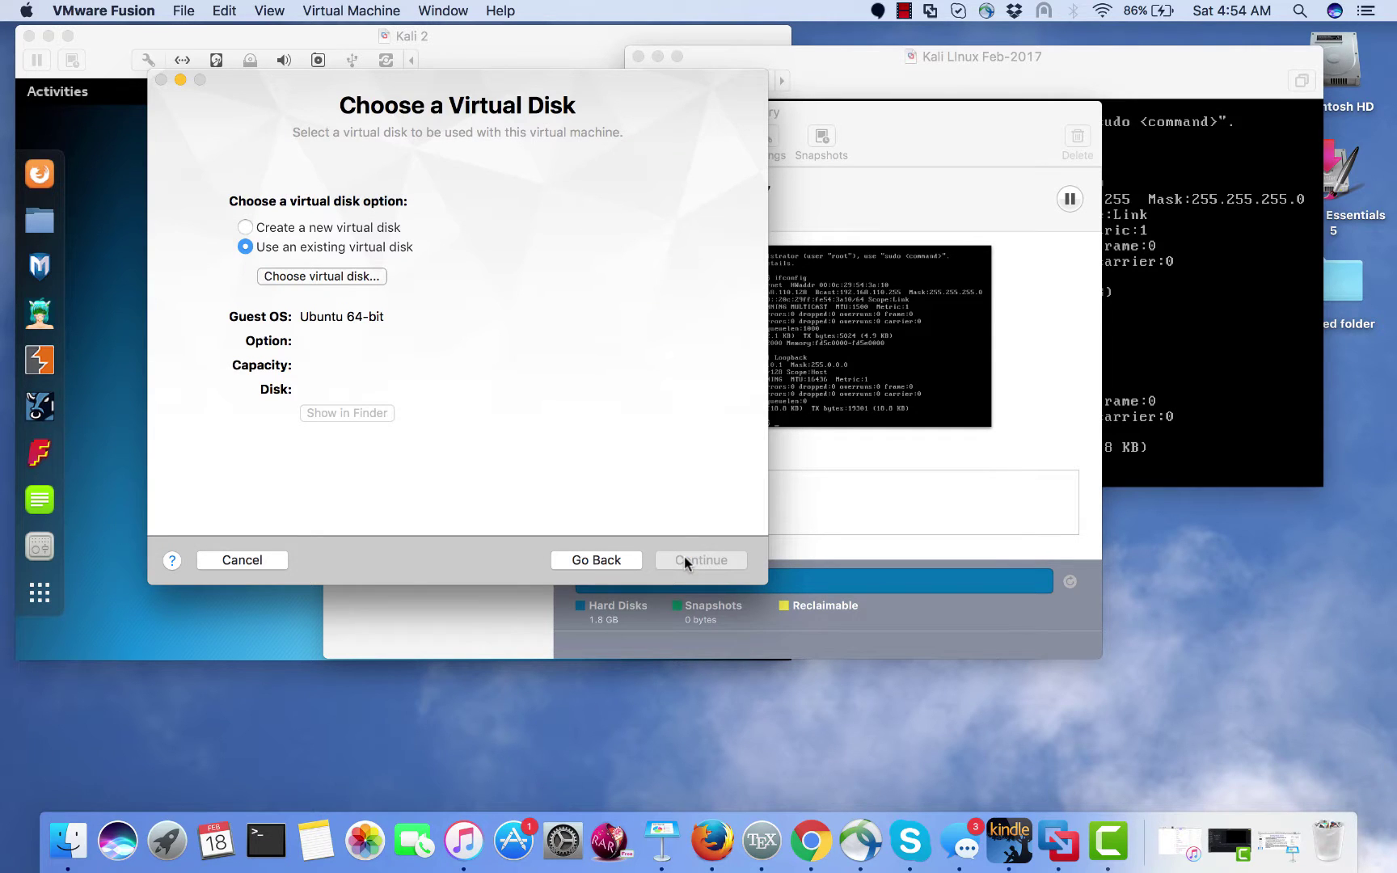
click(256, 560)
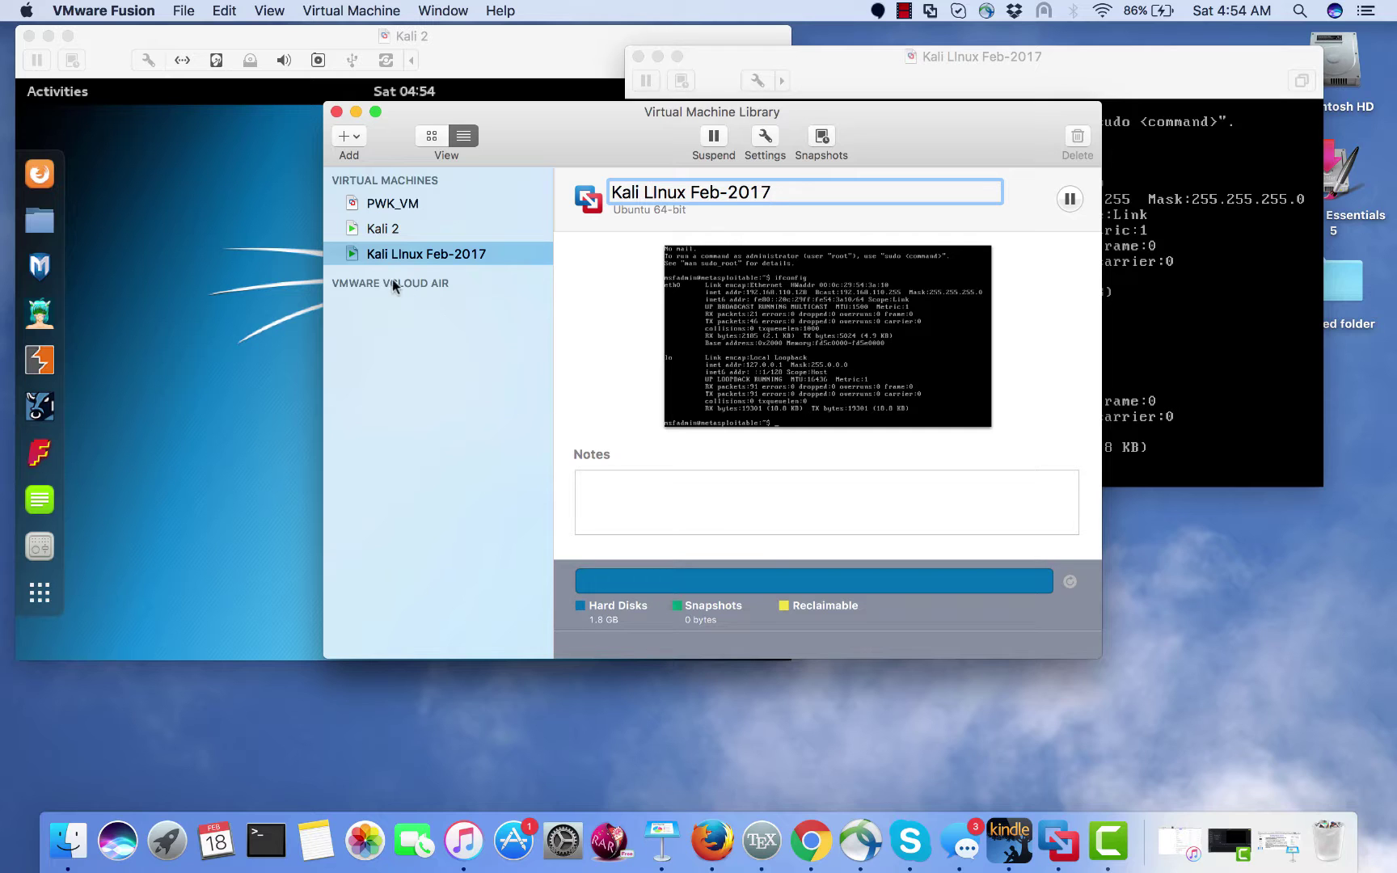
- Open Kali LInux Feb-2017's Settings and confirm its Network Adapter uses Private to my Mac
right_click(417, 253)
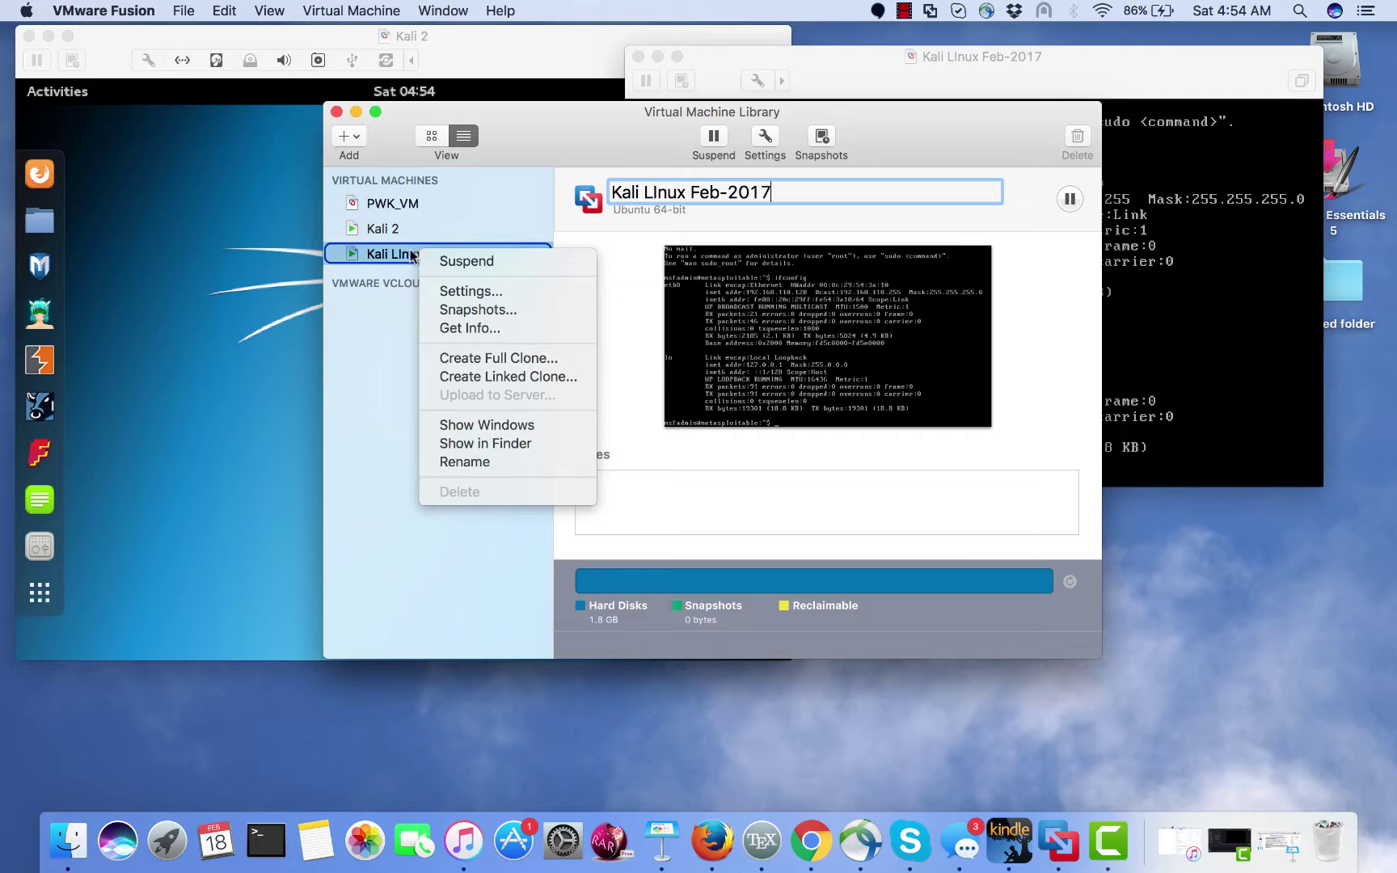
click(467, 292)
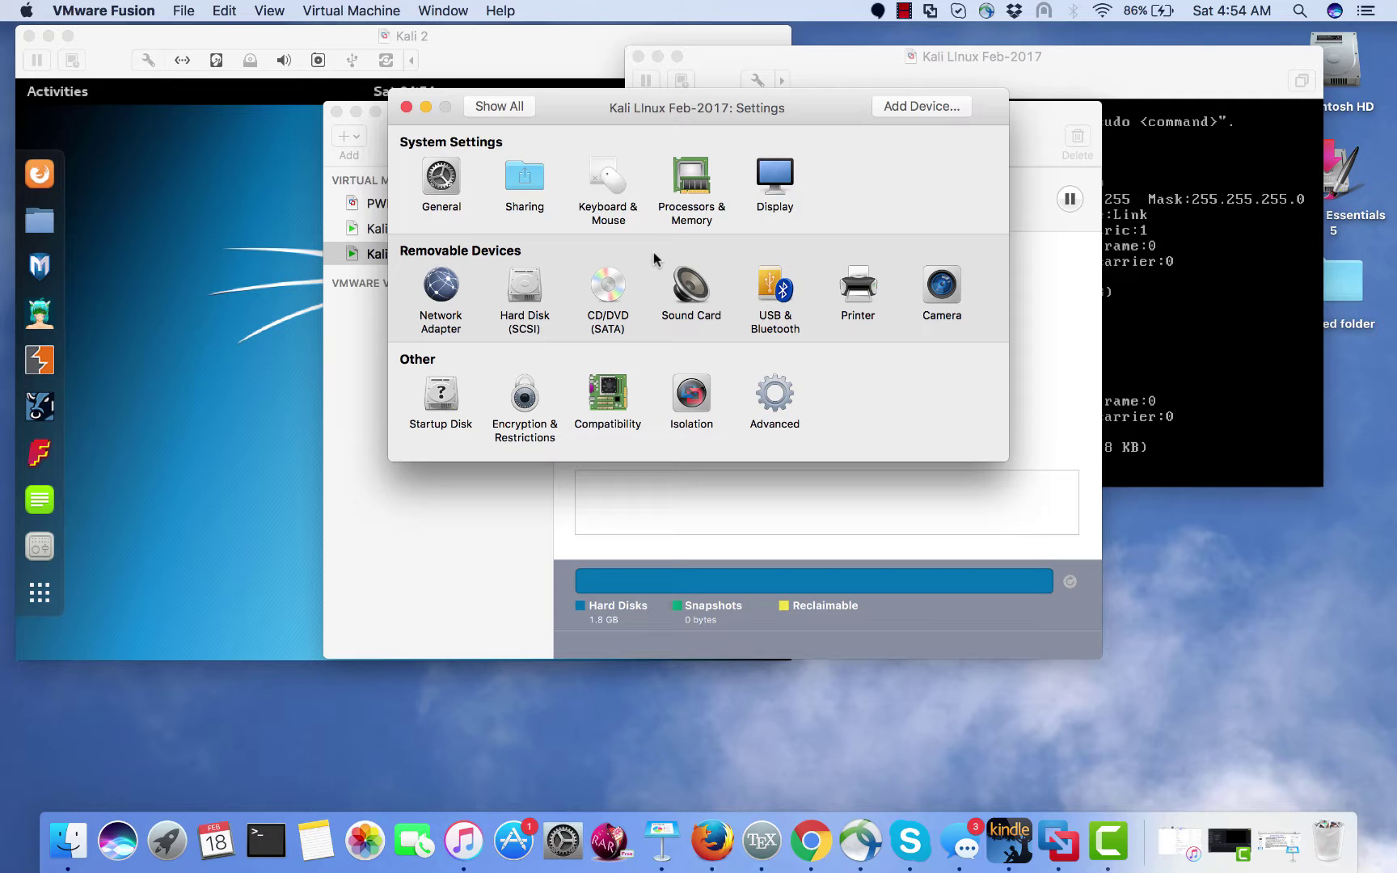
click(436, 282)
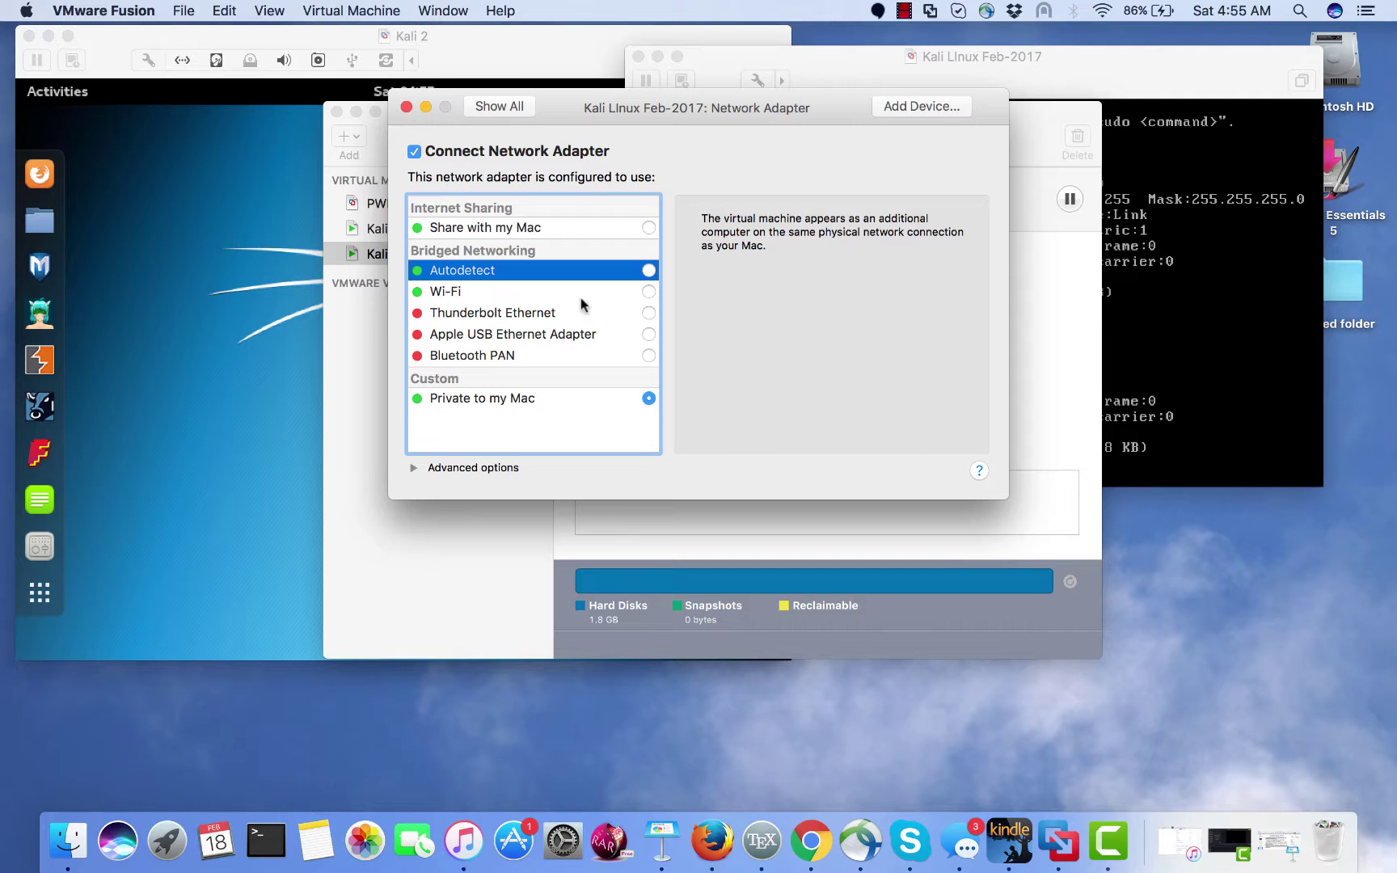
click(485, 106)
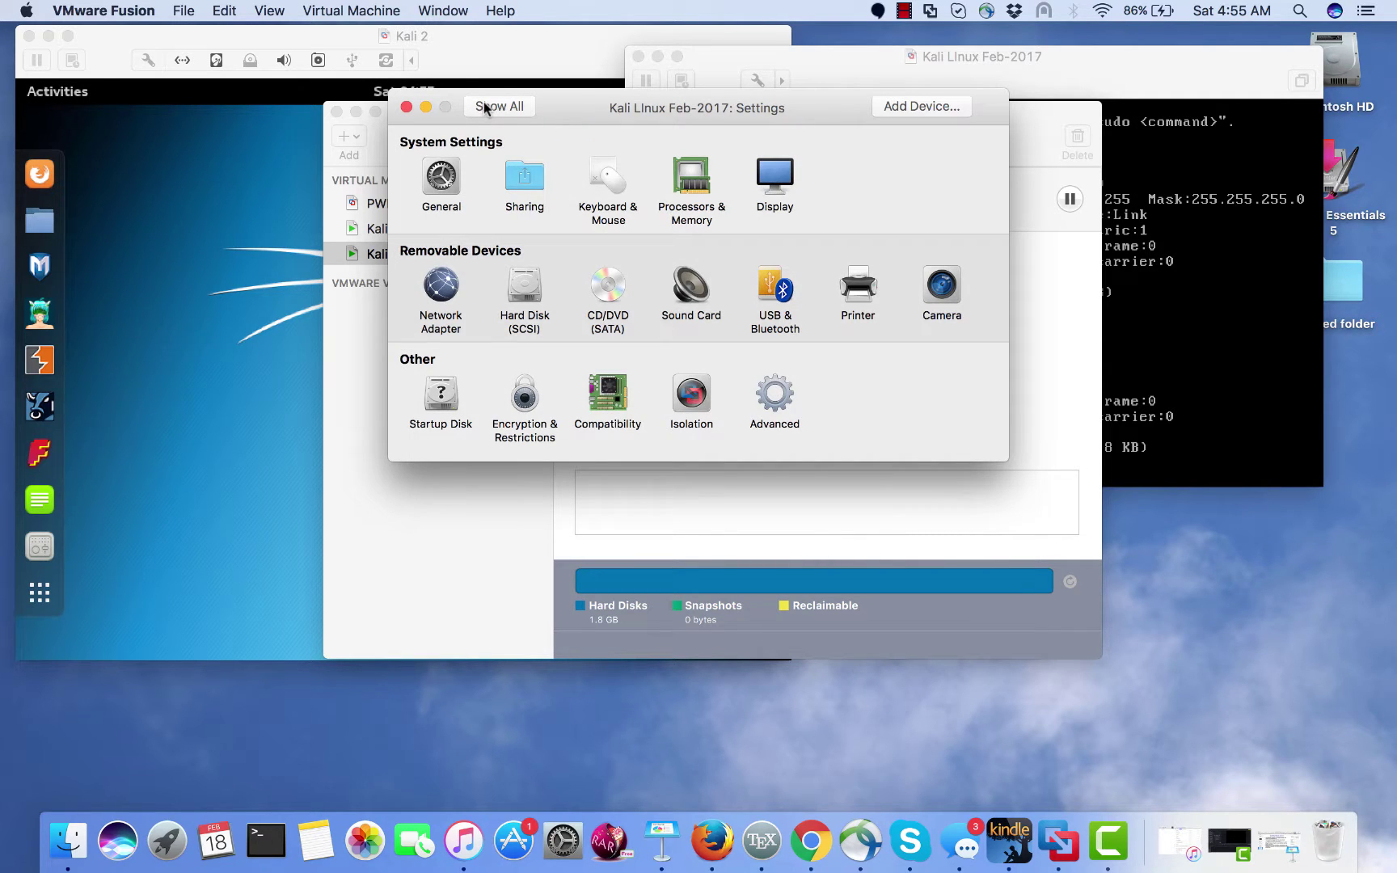
- Check Processors & Memory shows 1 core and 2044 MB, then close the settings window
click(704, 194)
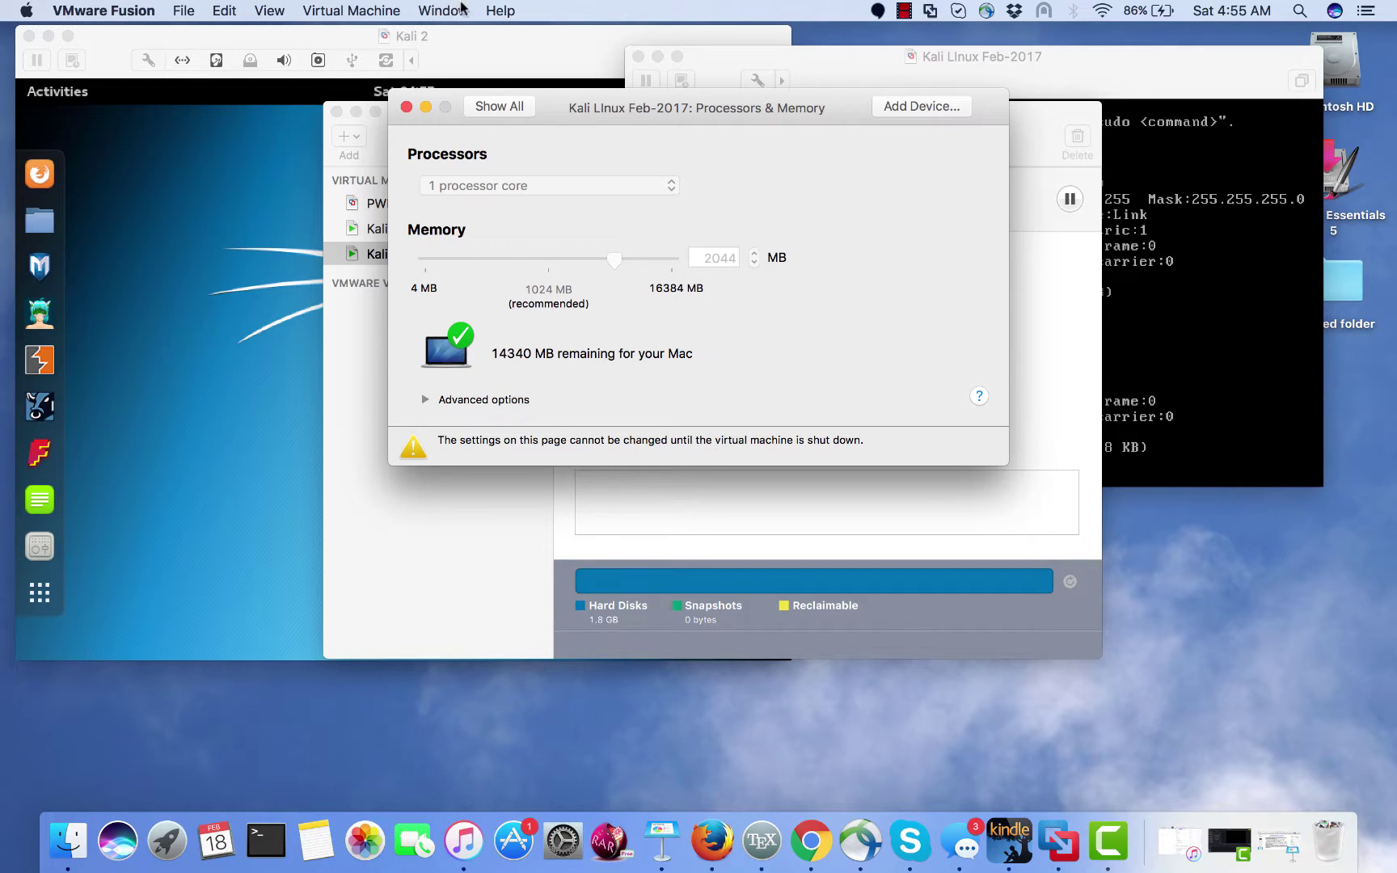
click(406, 107)
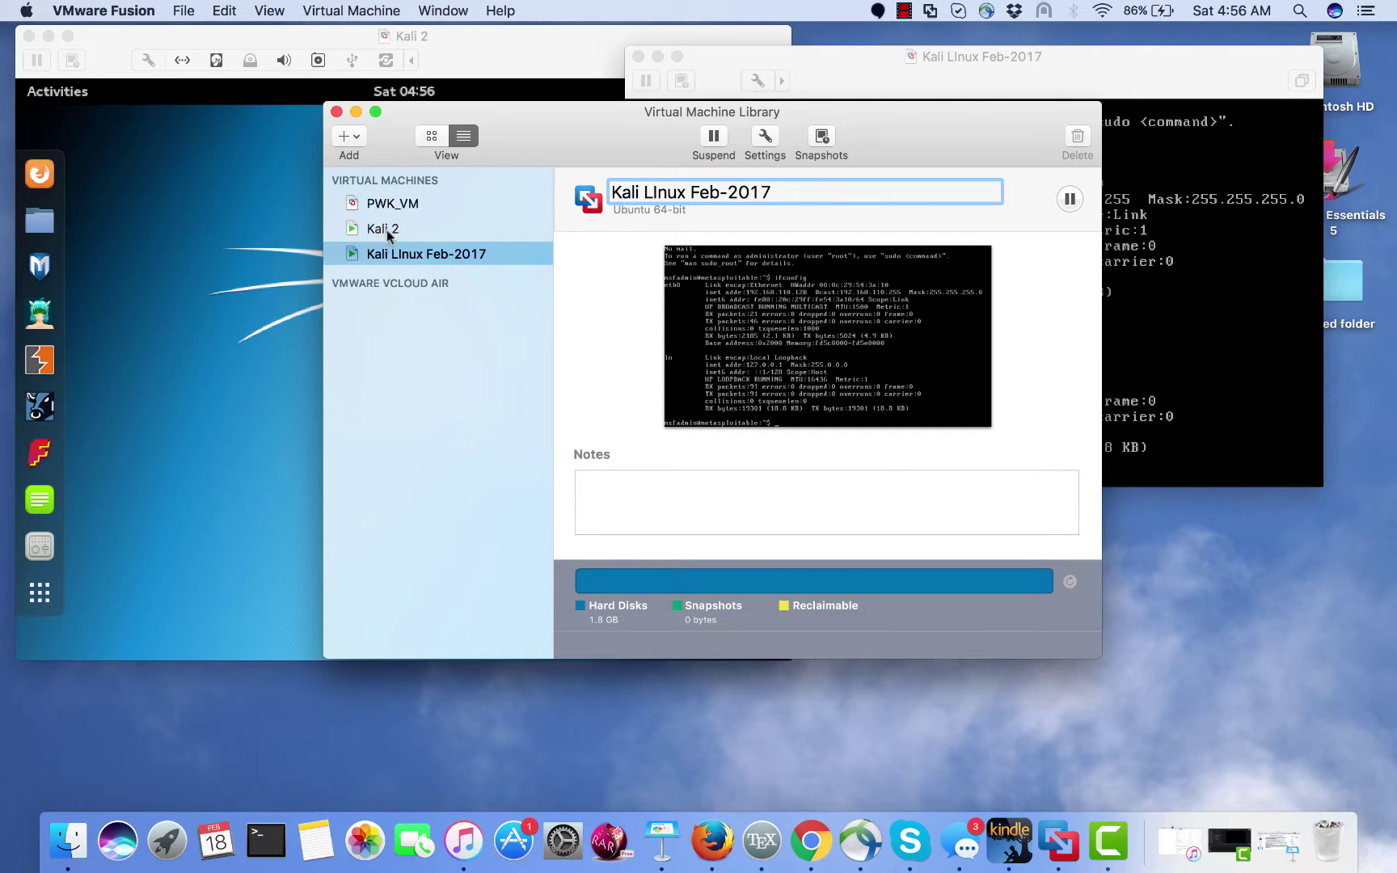
- Minimize the library, free the mouse from Metasploitable, and centre the Kali 2 window in front
click(355, 111)
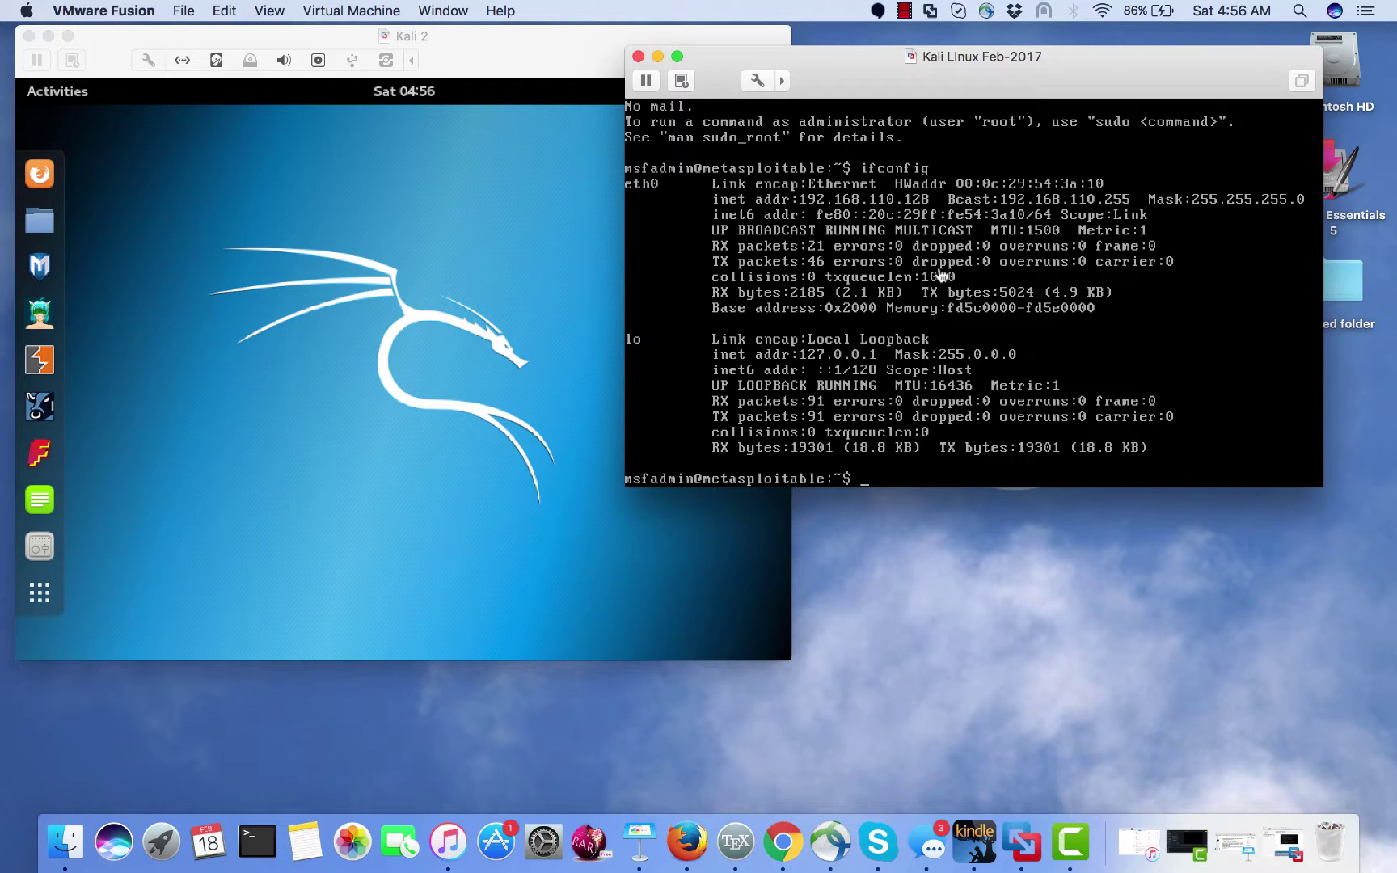
click(868, 444)
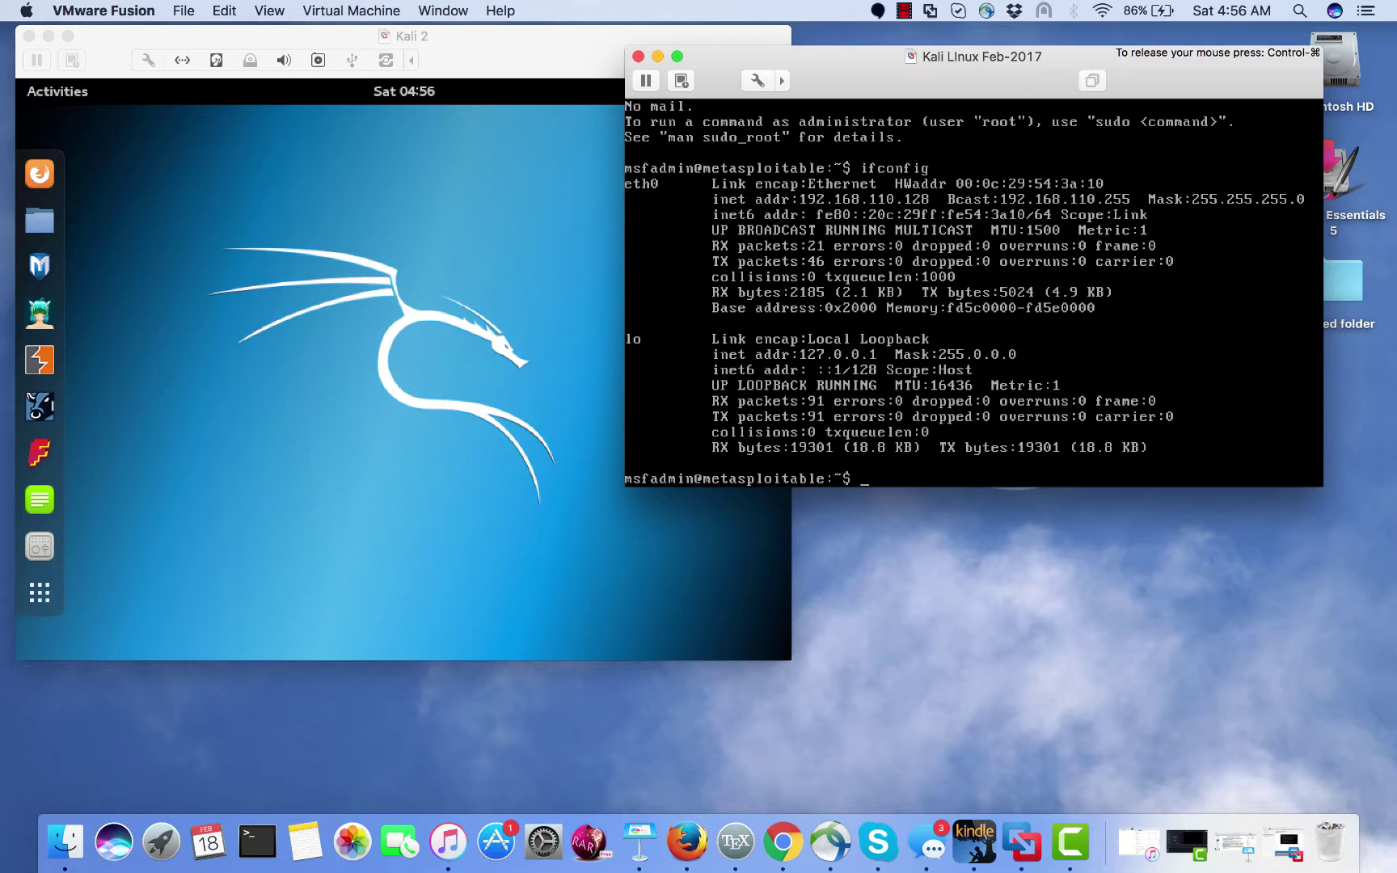
key(ctrl+super)
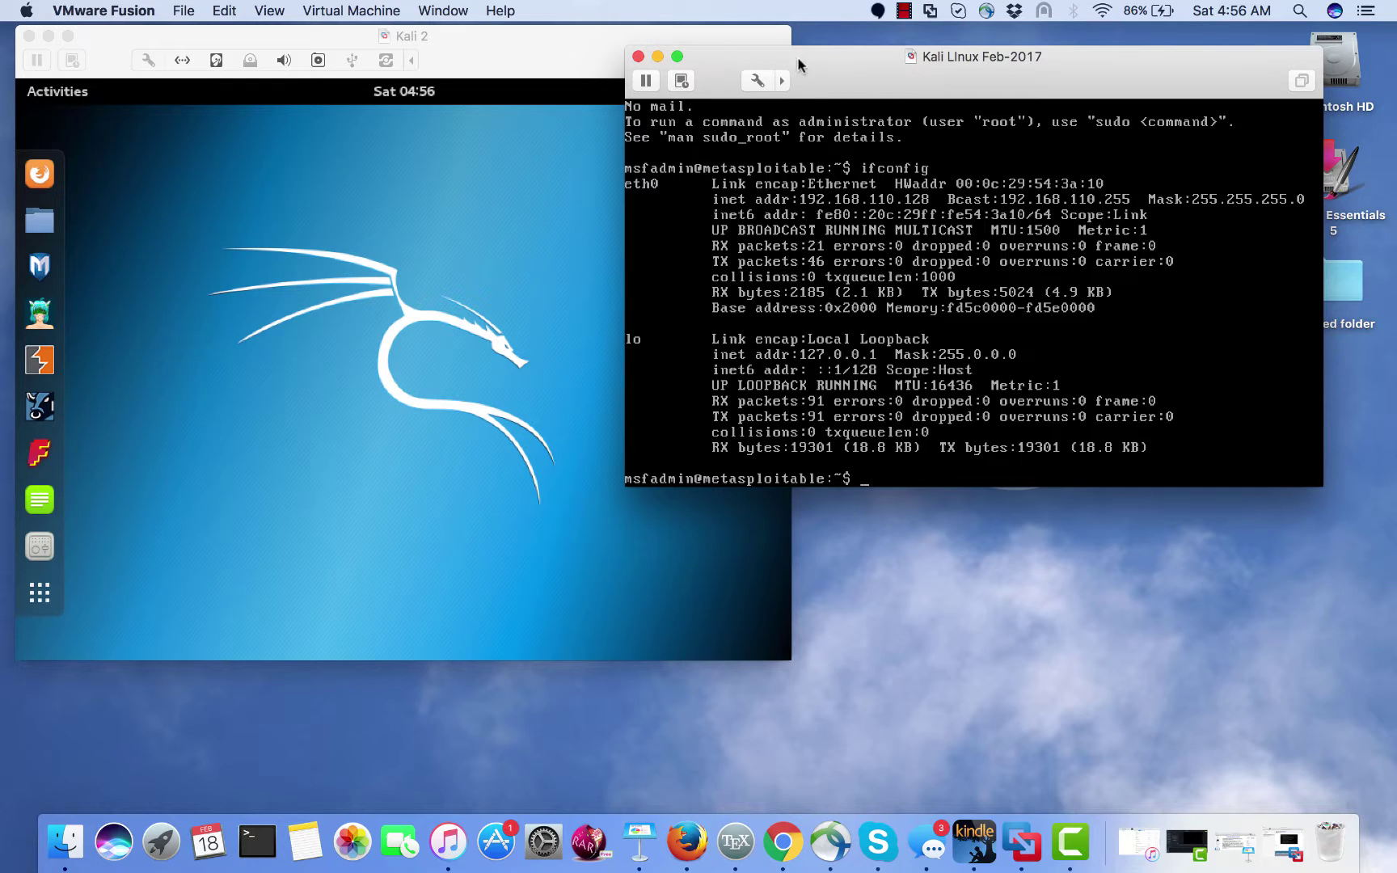
click(455, 50)
drag(454, 50, 852, 61)
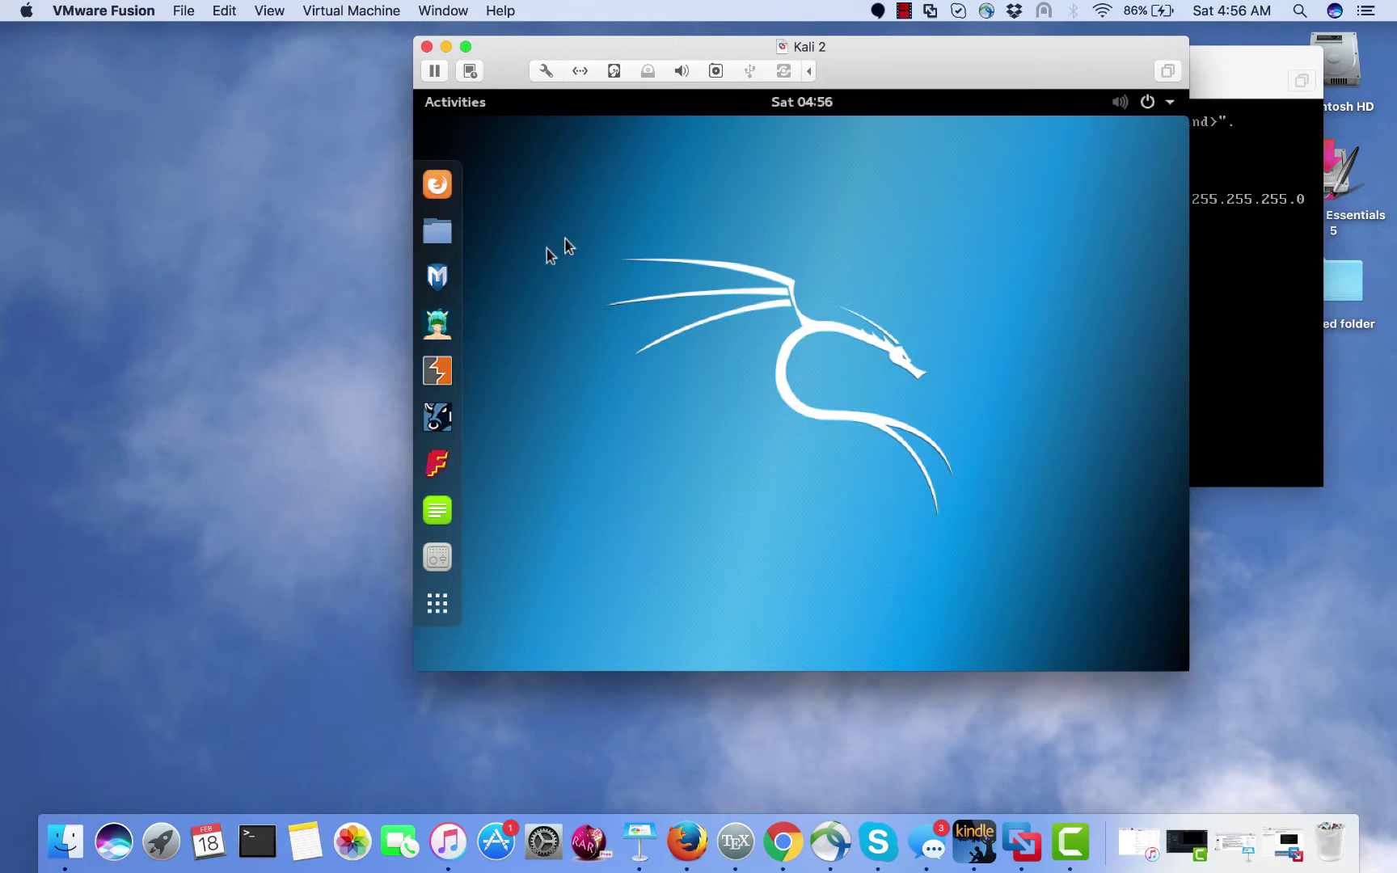
- Page through the Kali app grid to Terminal and drag it onto the favourites dash
click(426, 616)
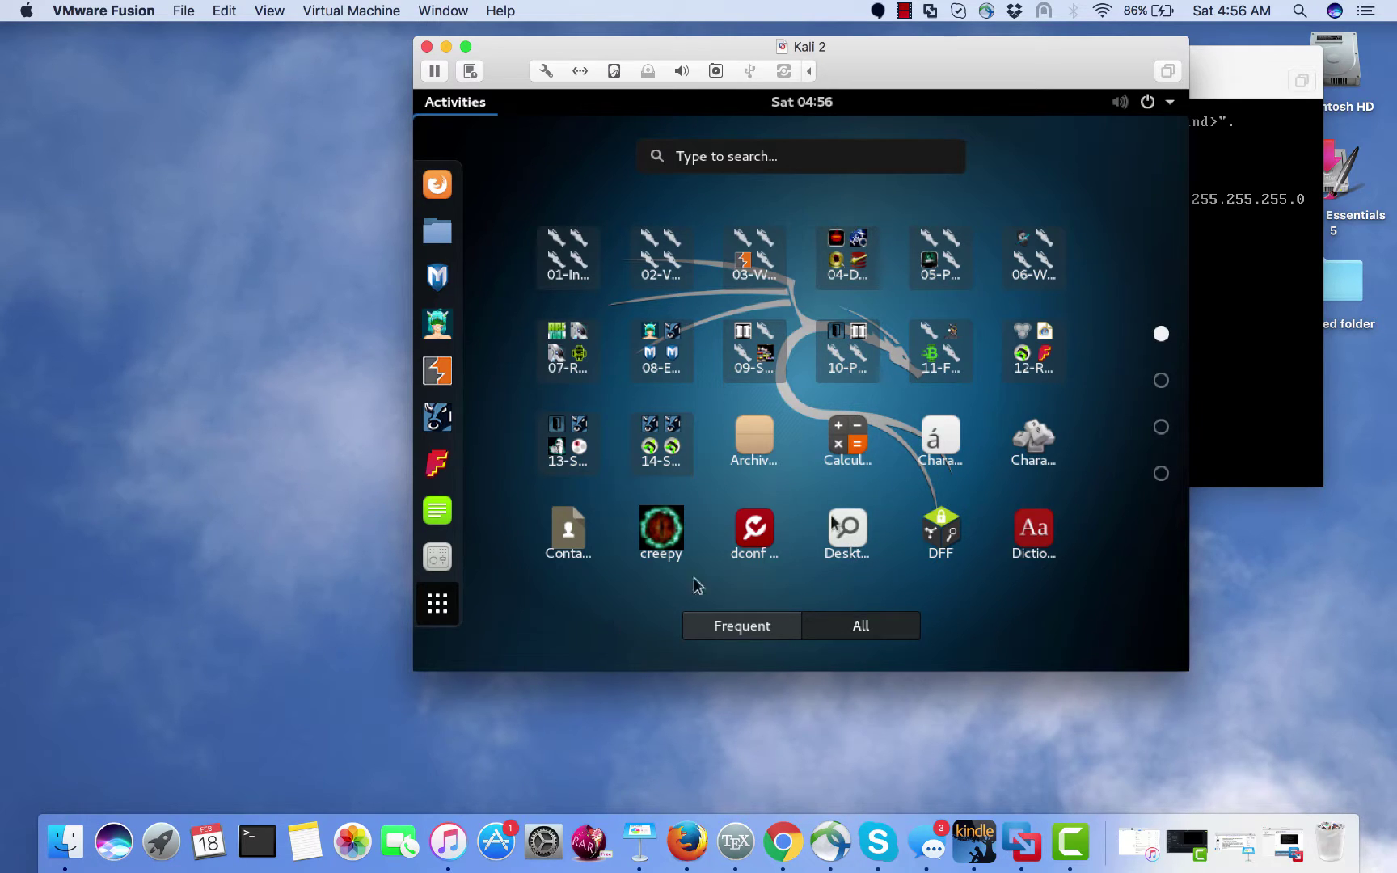
click(1161, 380)
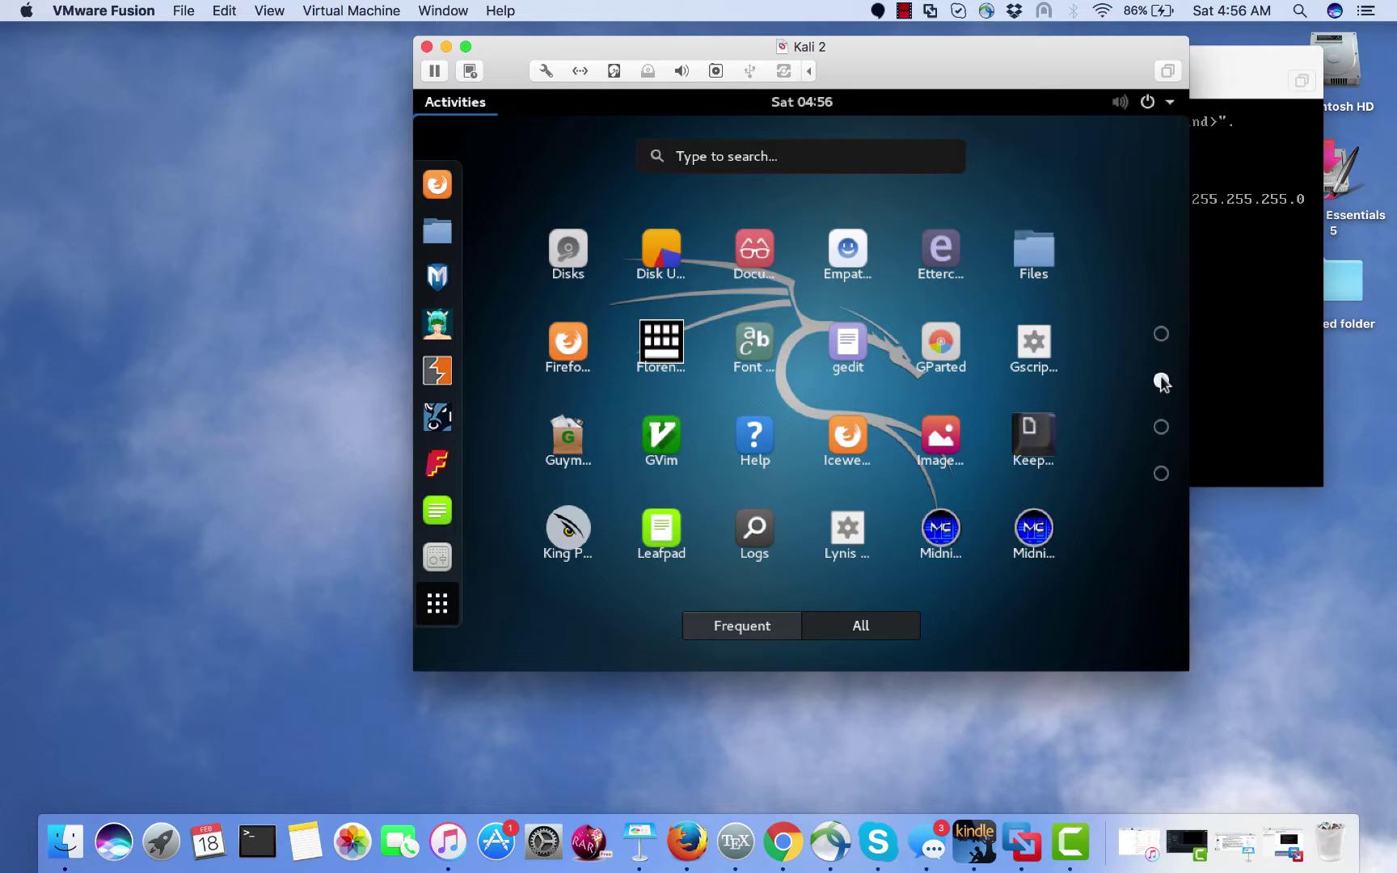
click(1161, 427)
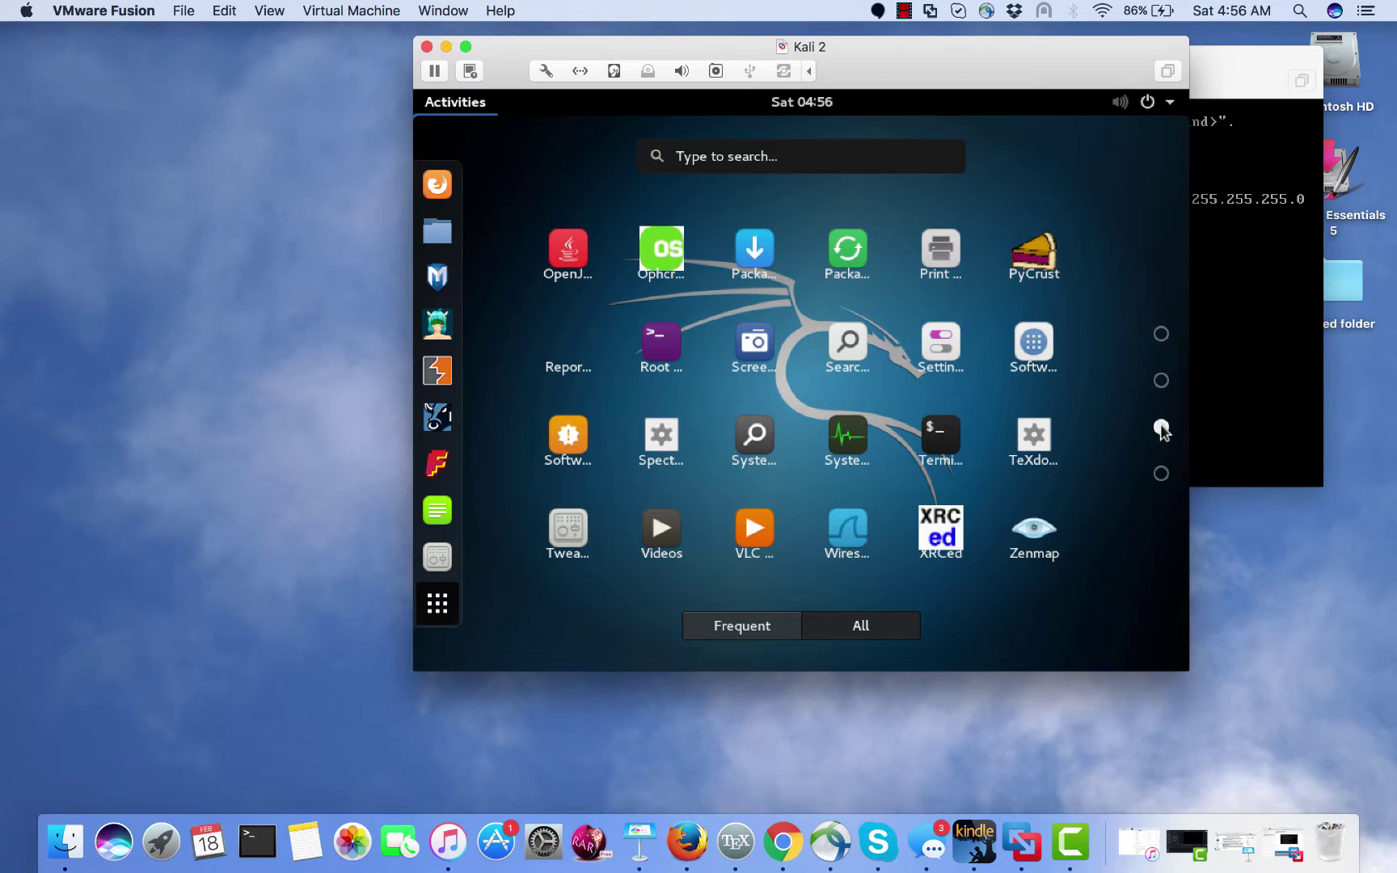
click(1161, 473)
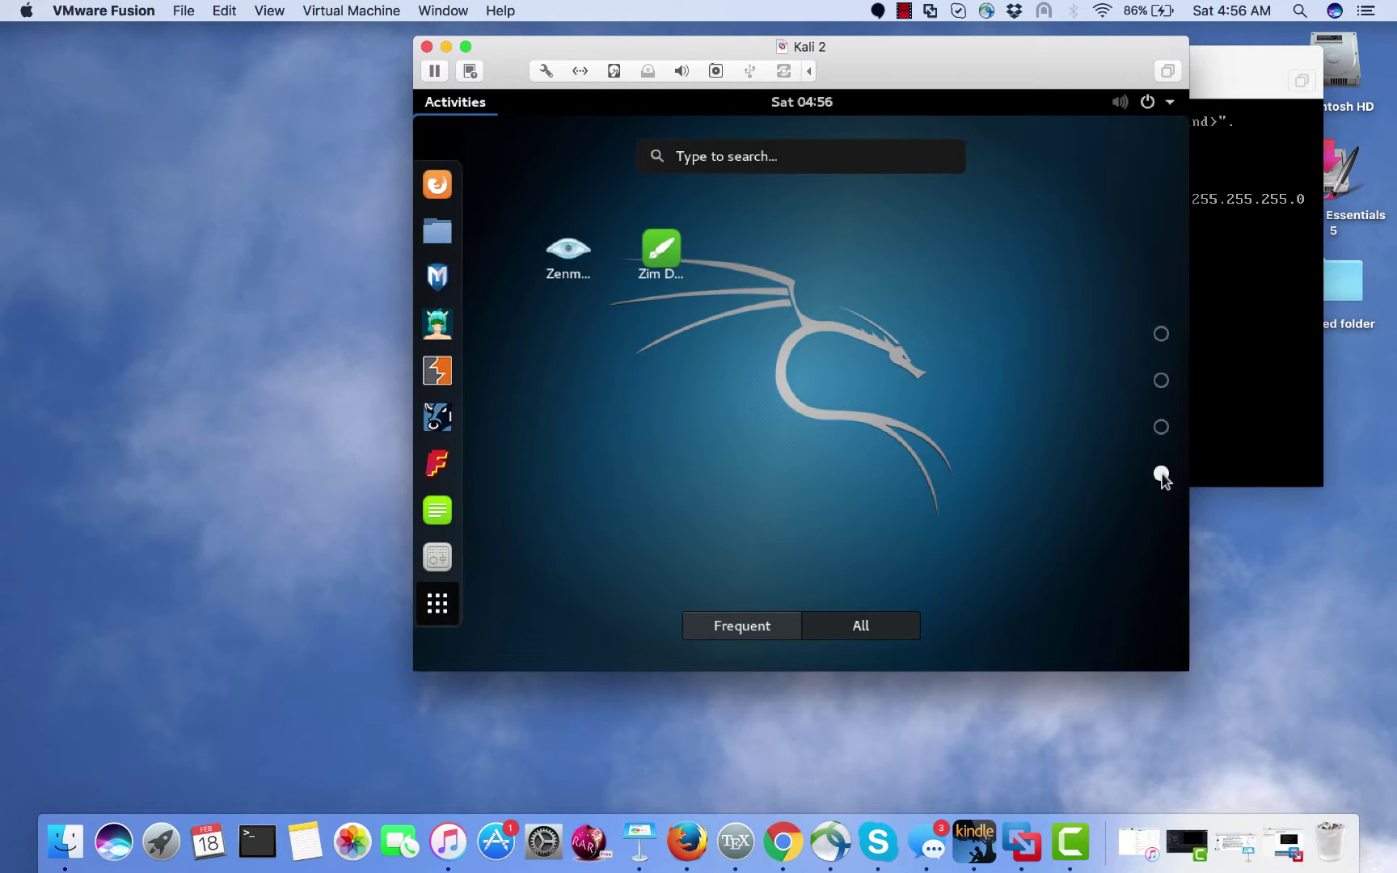
click(1161, 427)
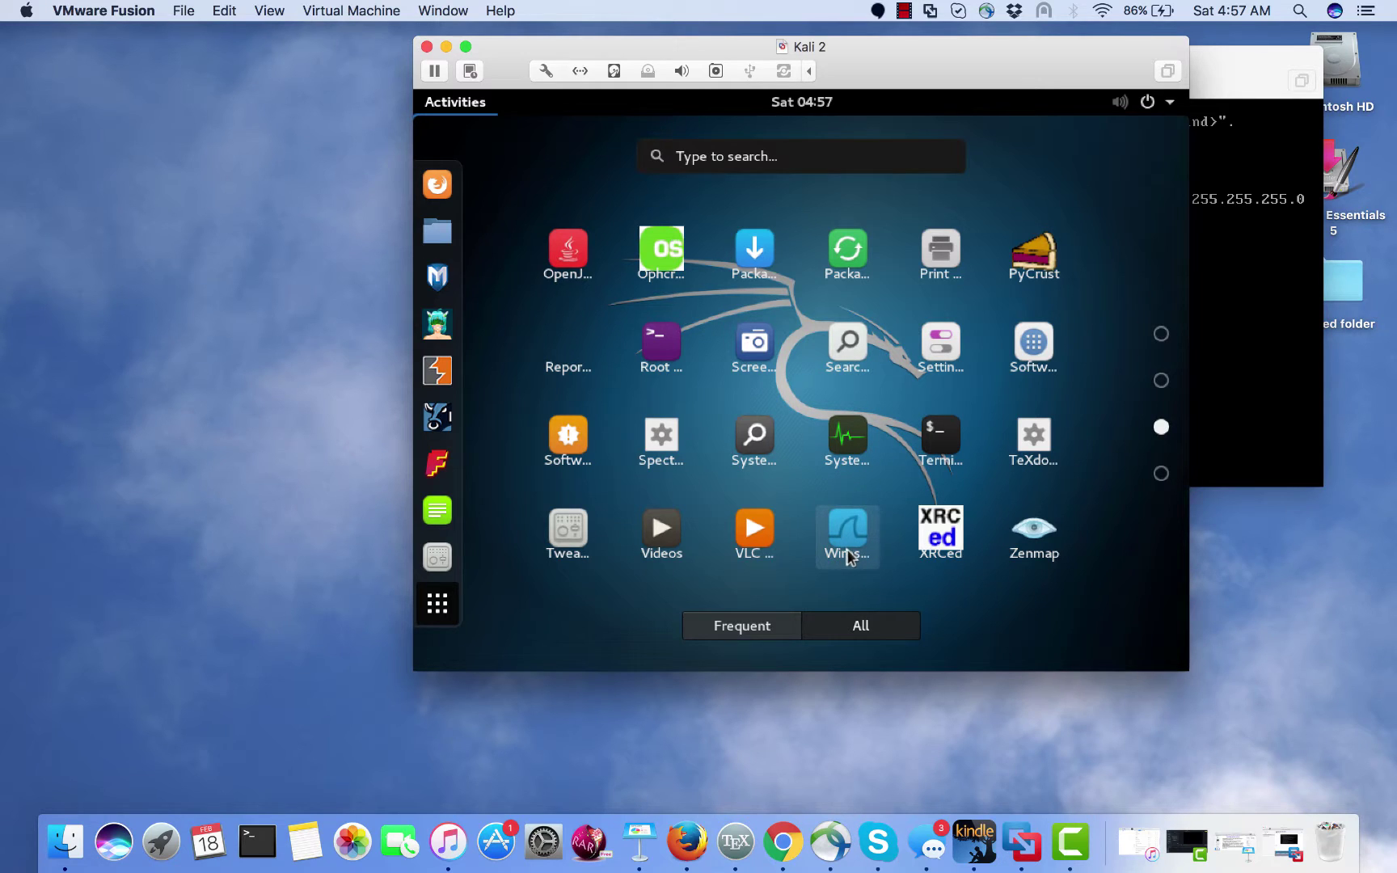
drag(932, 435, 434, 230)
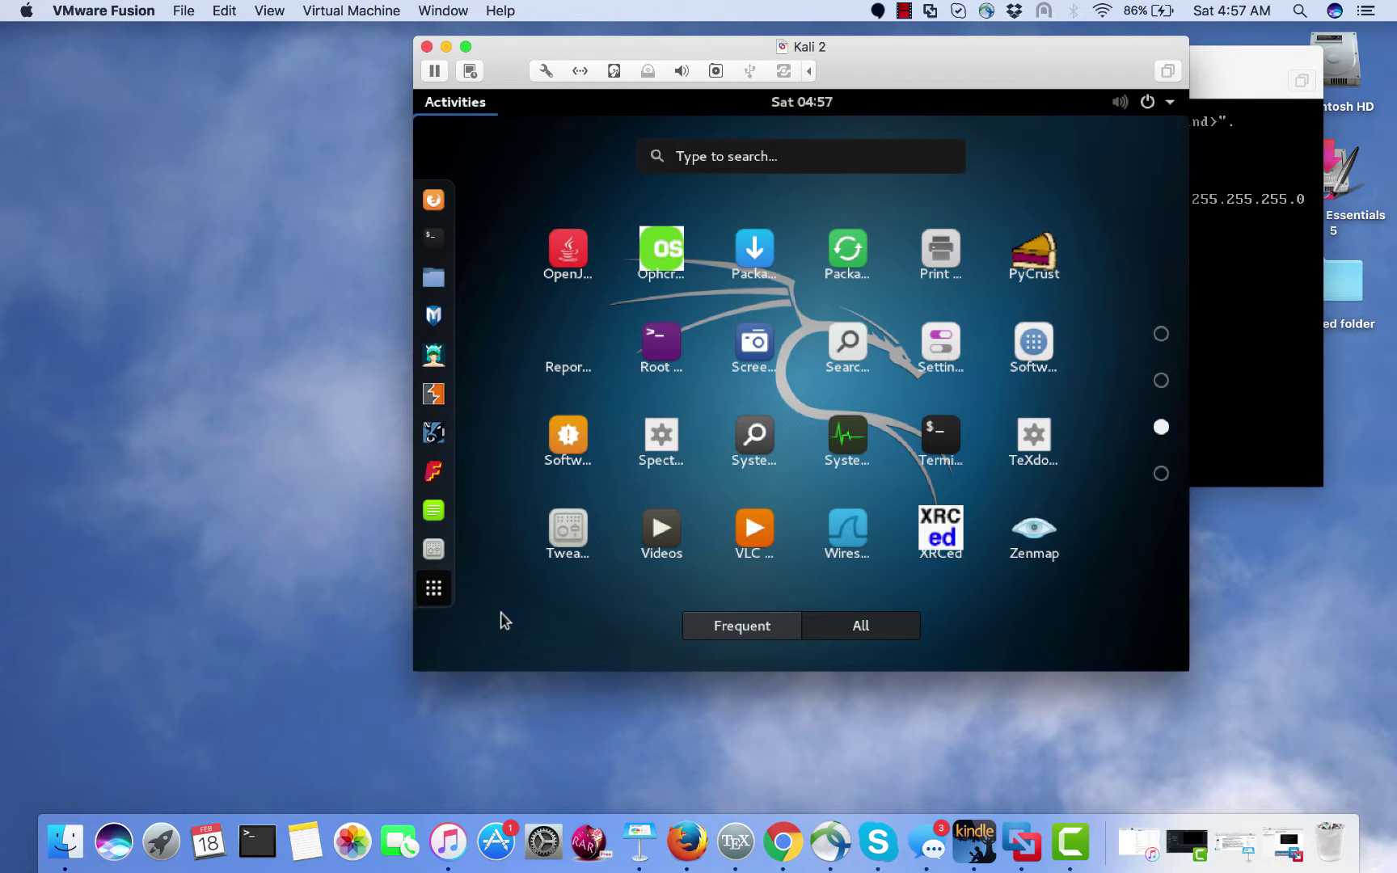
- Launch a Kali root terminal from the dash and enter 'wireshark &' at the prompt
click(433, 247)
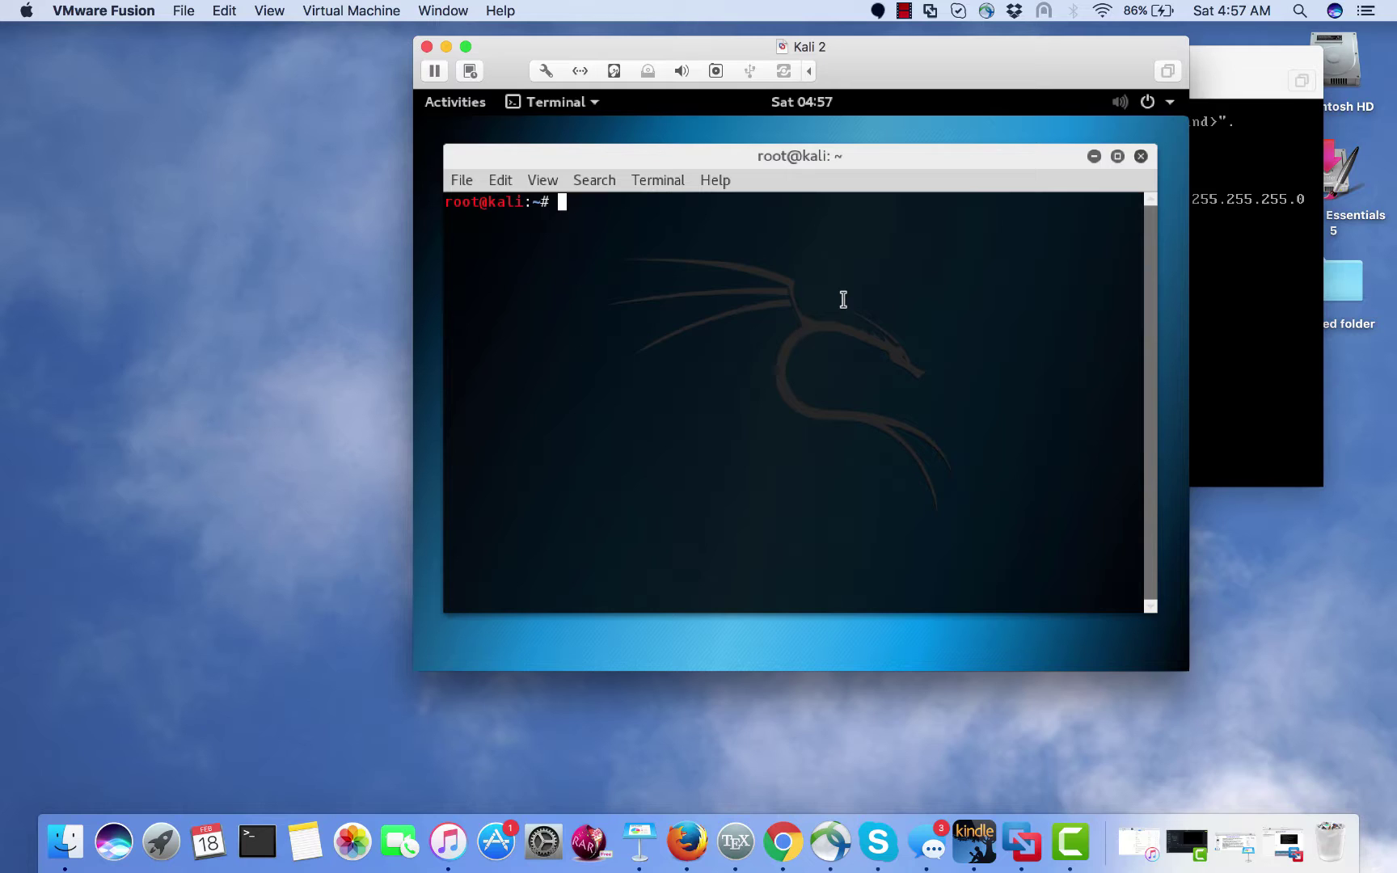
text(wireshark &)
- Run 'wireshark &', dismiss the Lua error, and bring Metasploitable's ifconfig terminal forward
key(Return)
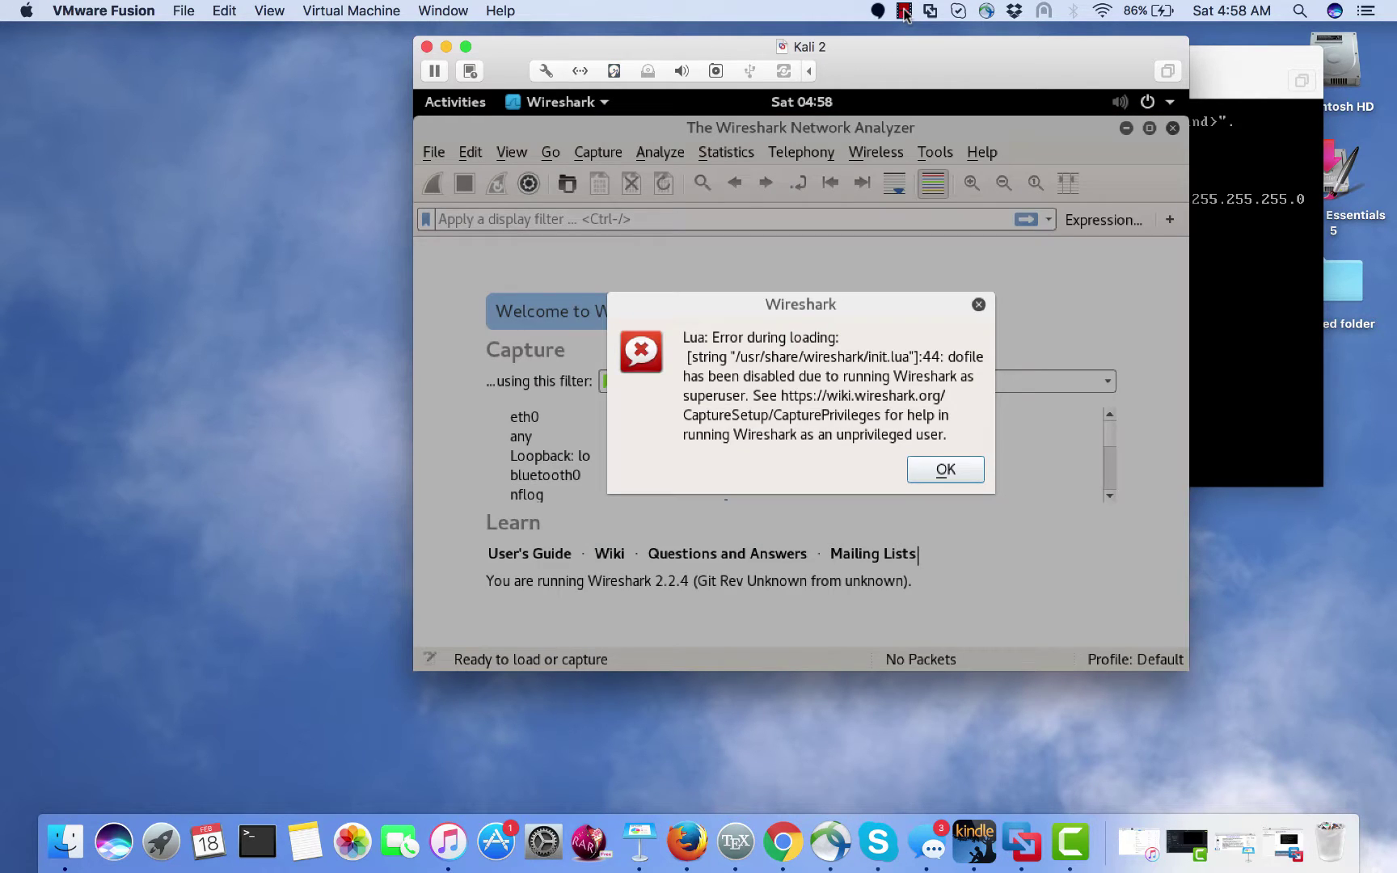
click(903, 11)
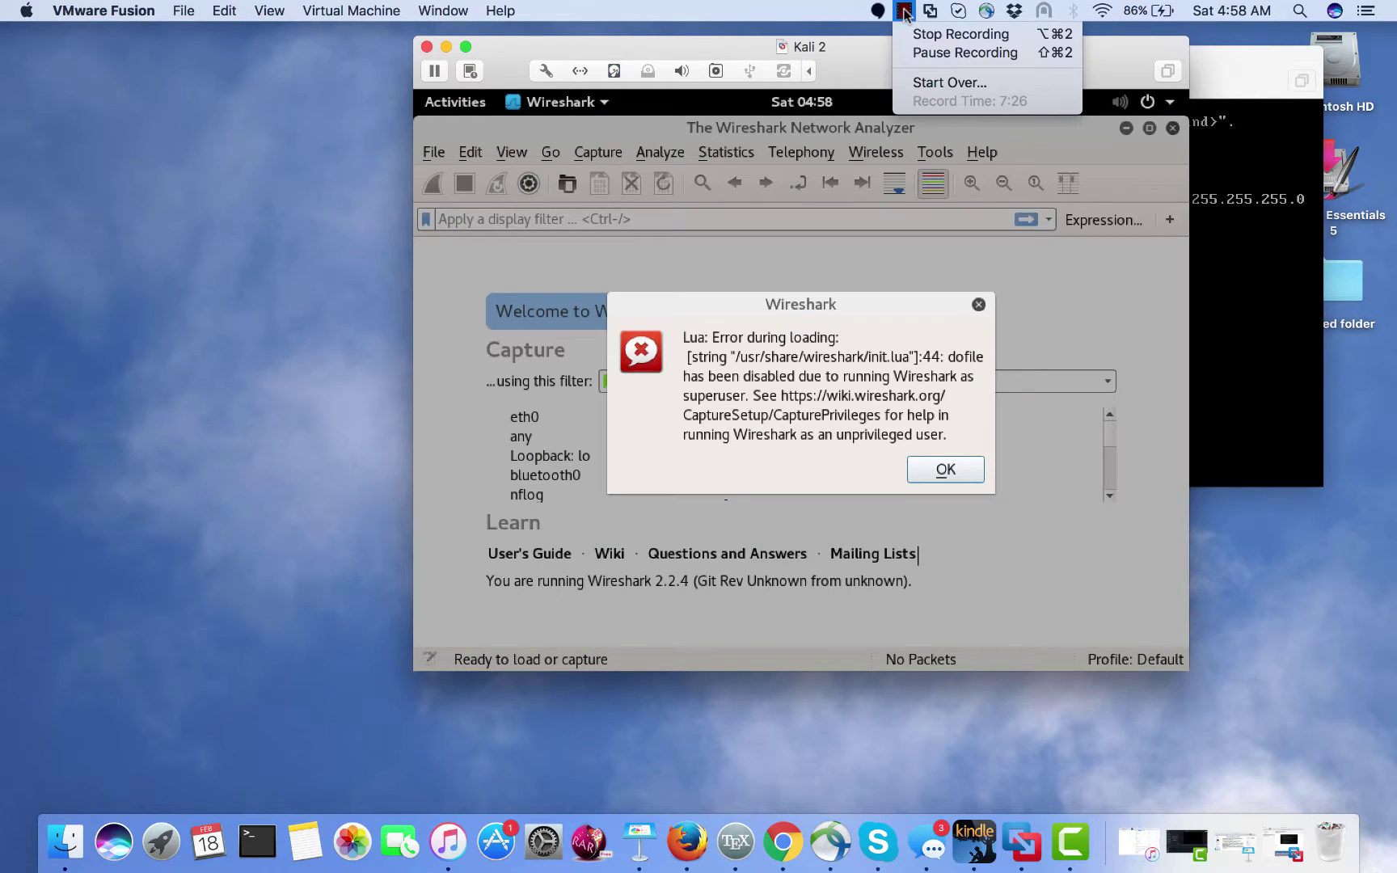
click(918, 52)
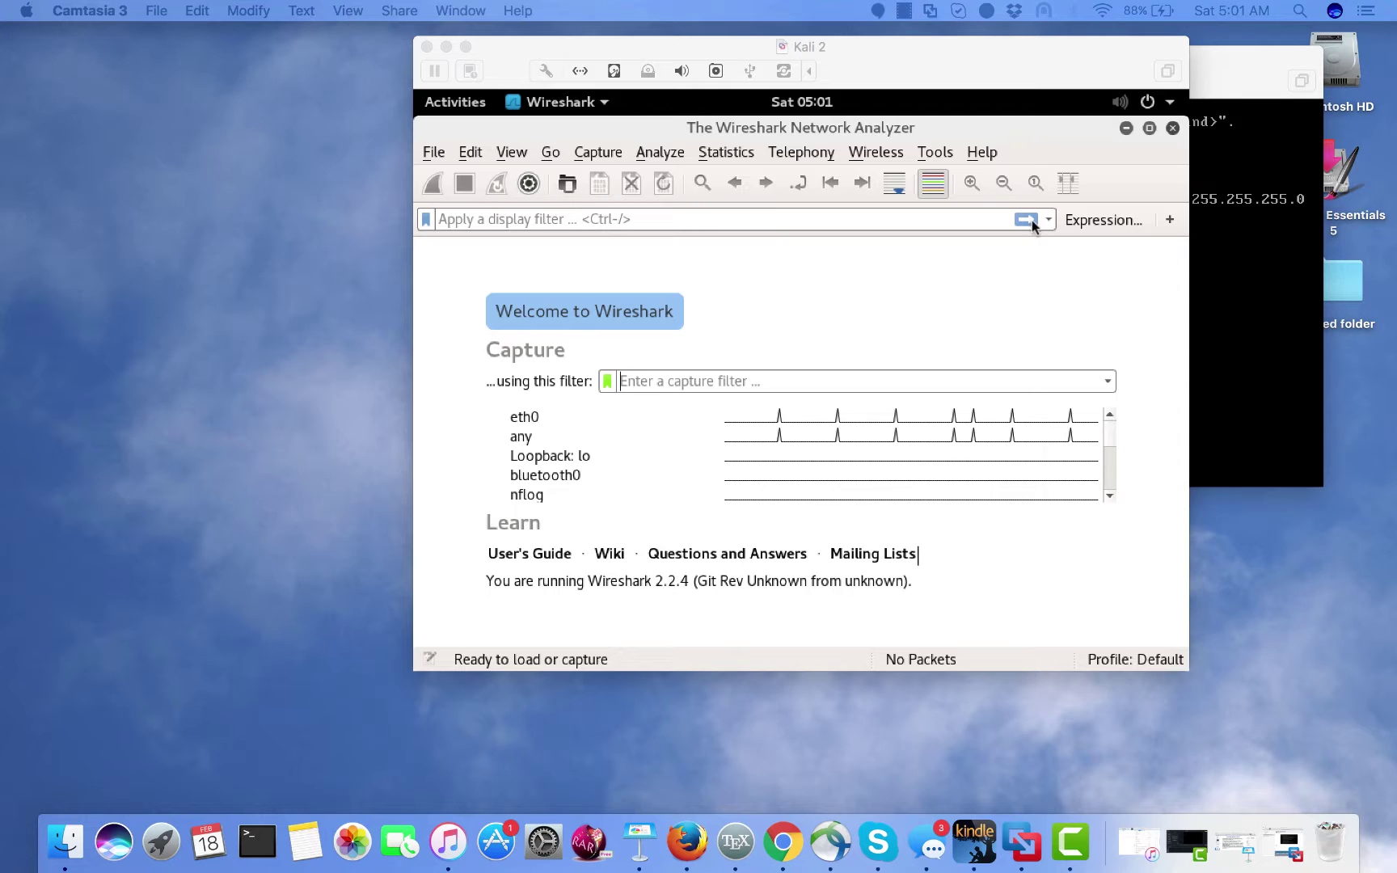
click(1193, 184)
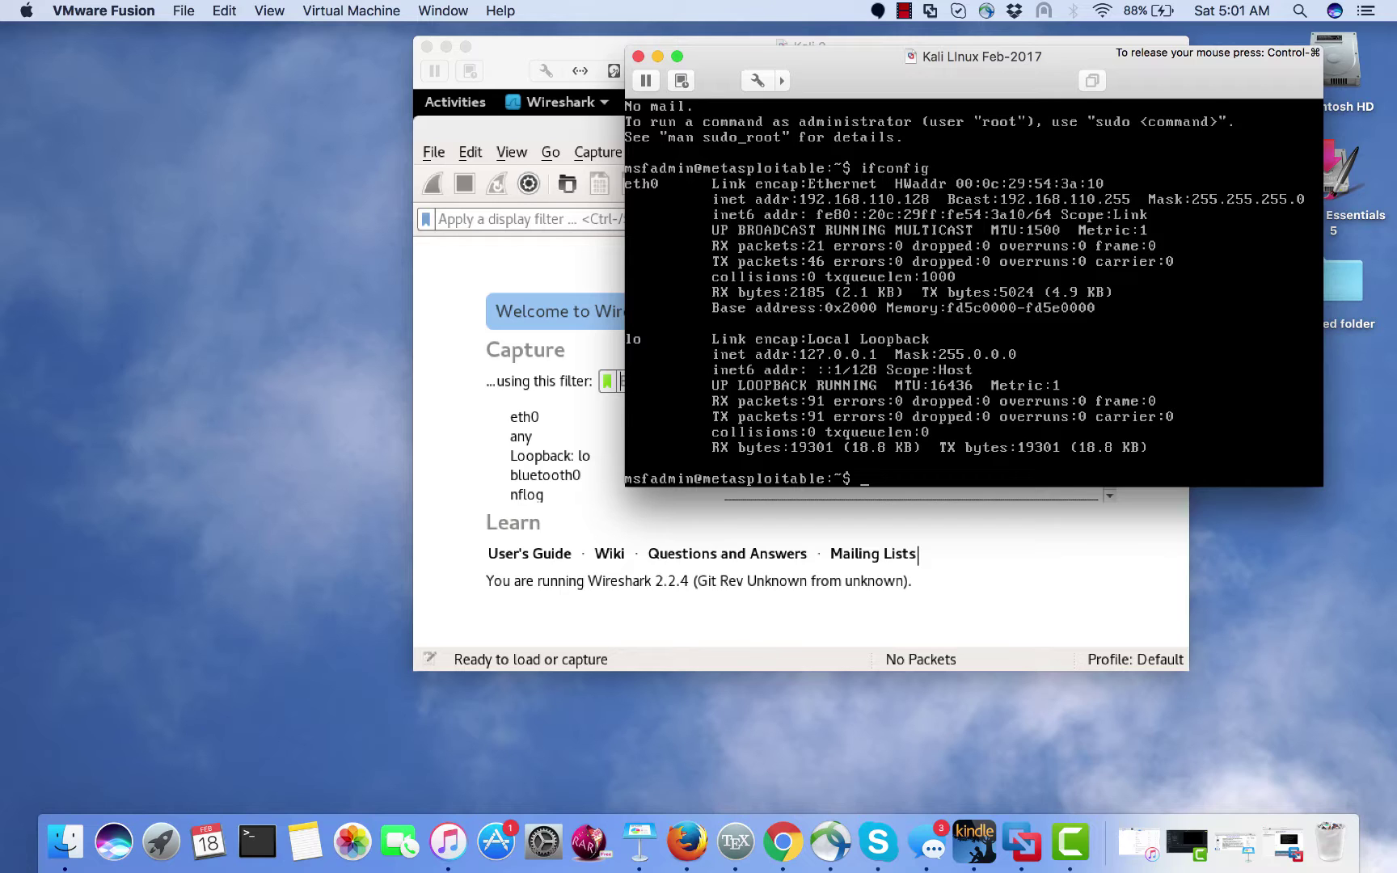
- Free the mouse from Metasploitable and return to Kali 2's Wireshark welcome screen
key(ctrl+super)
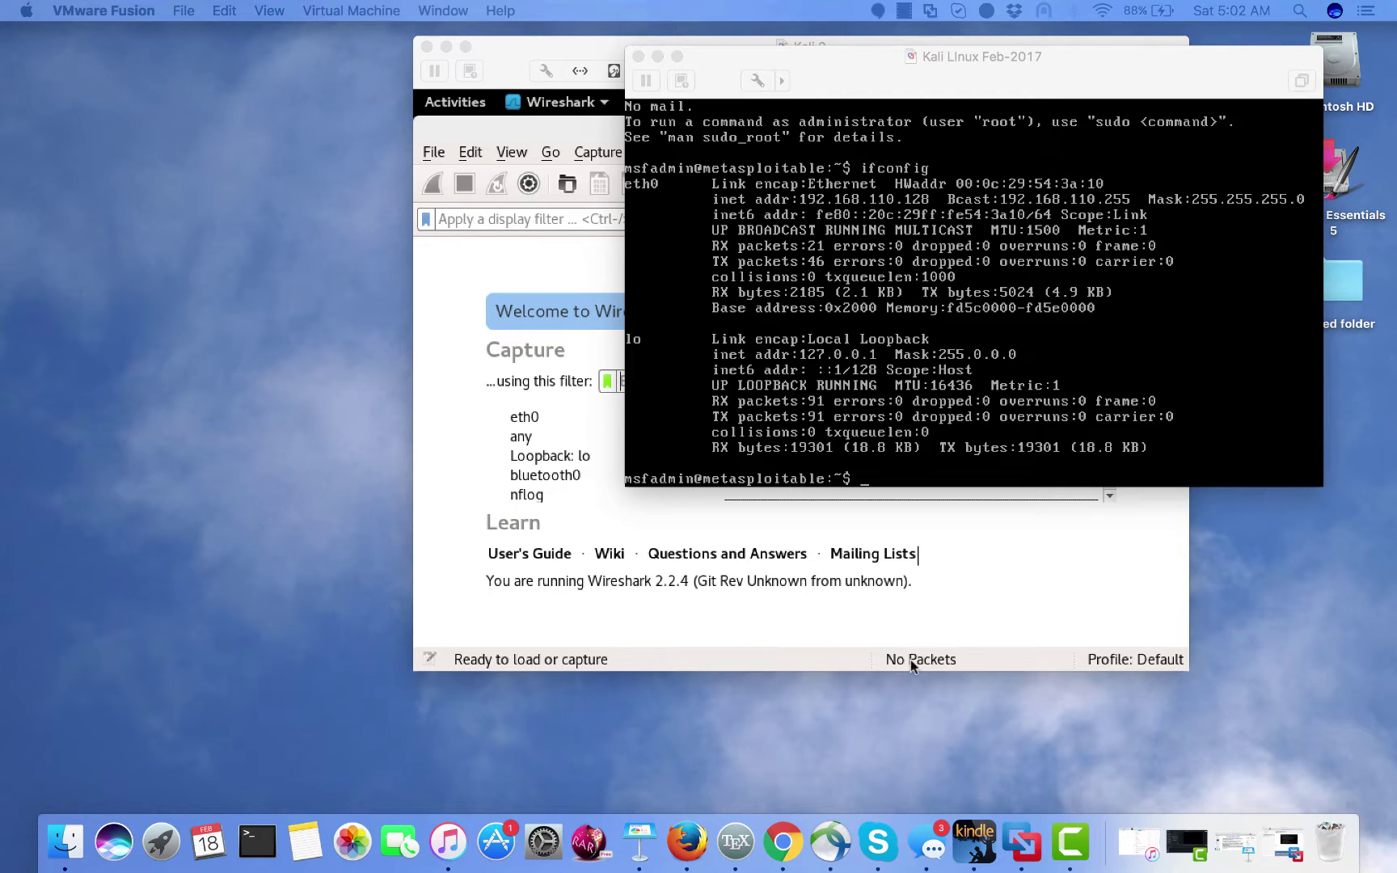
click(991, 549)
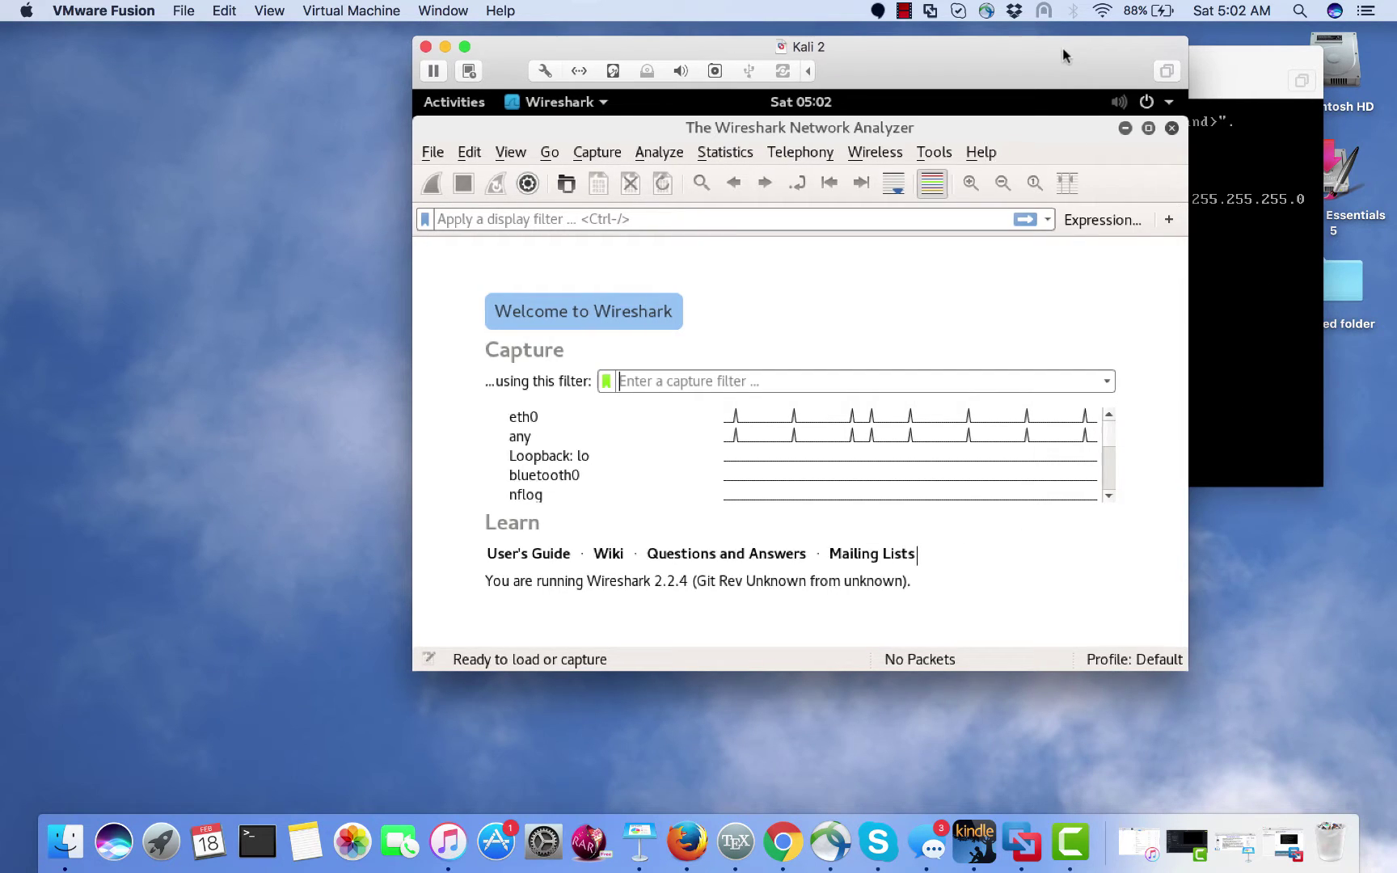
- Move Kali 2 beside Metasploitable, run ifconfig showing eth0 at 192.168.110.131, then minimize the terminal
drag(1047, 53, 660, 54)
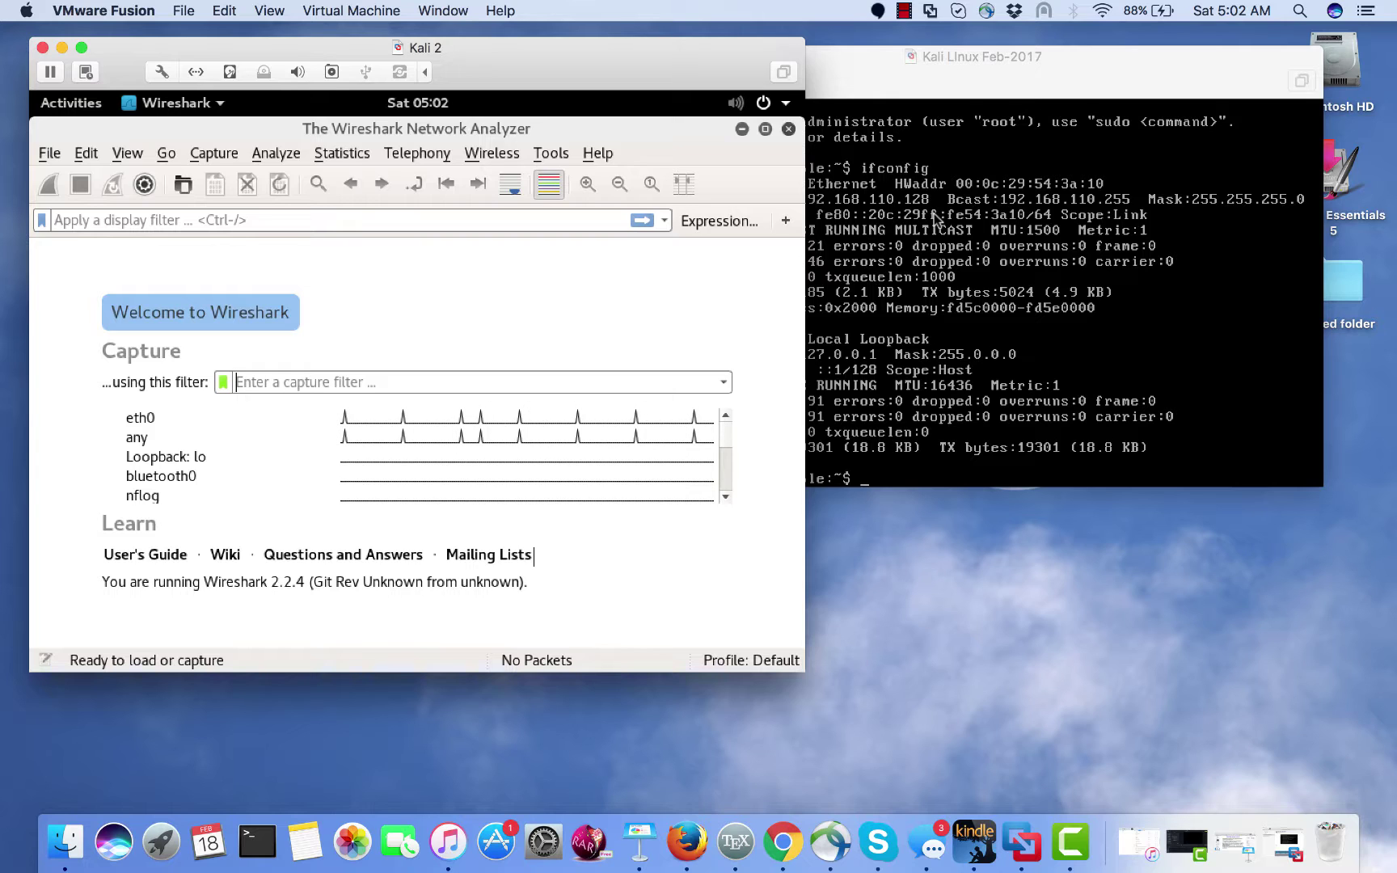
click(741, 128)
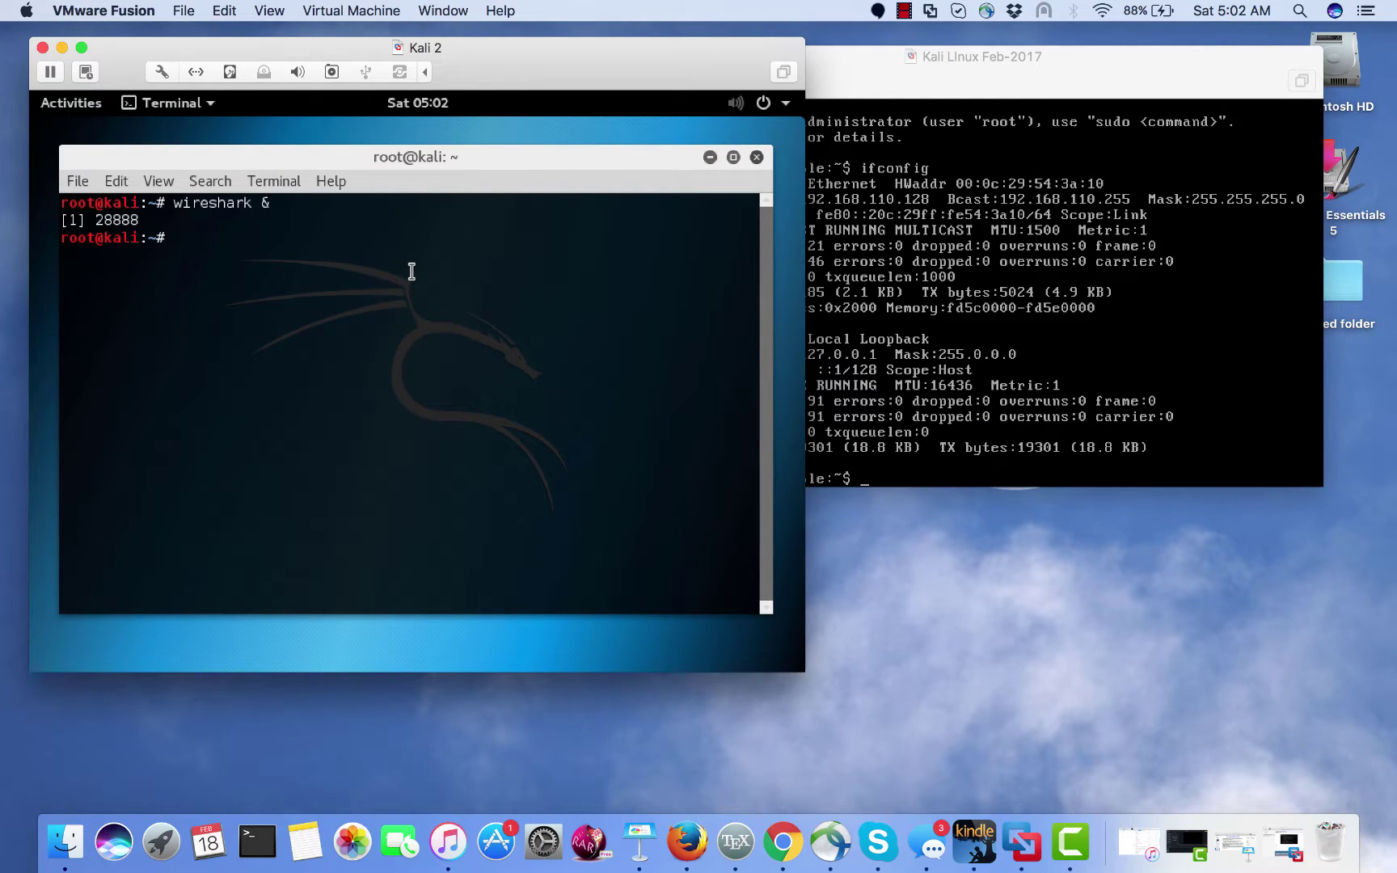
text(ifconfig)
key(Return)
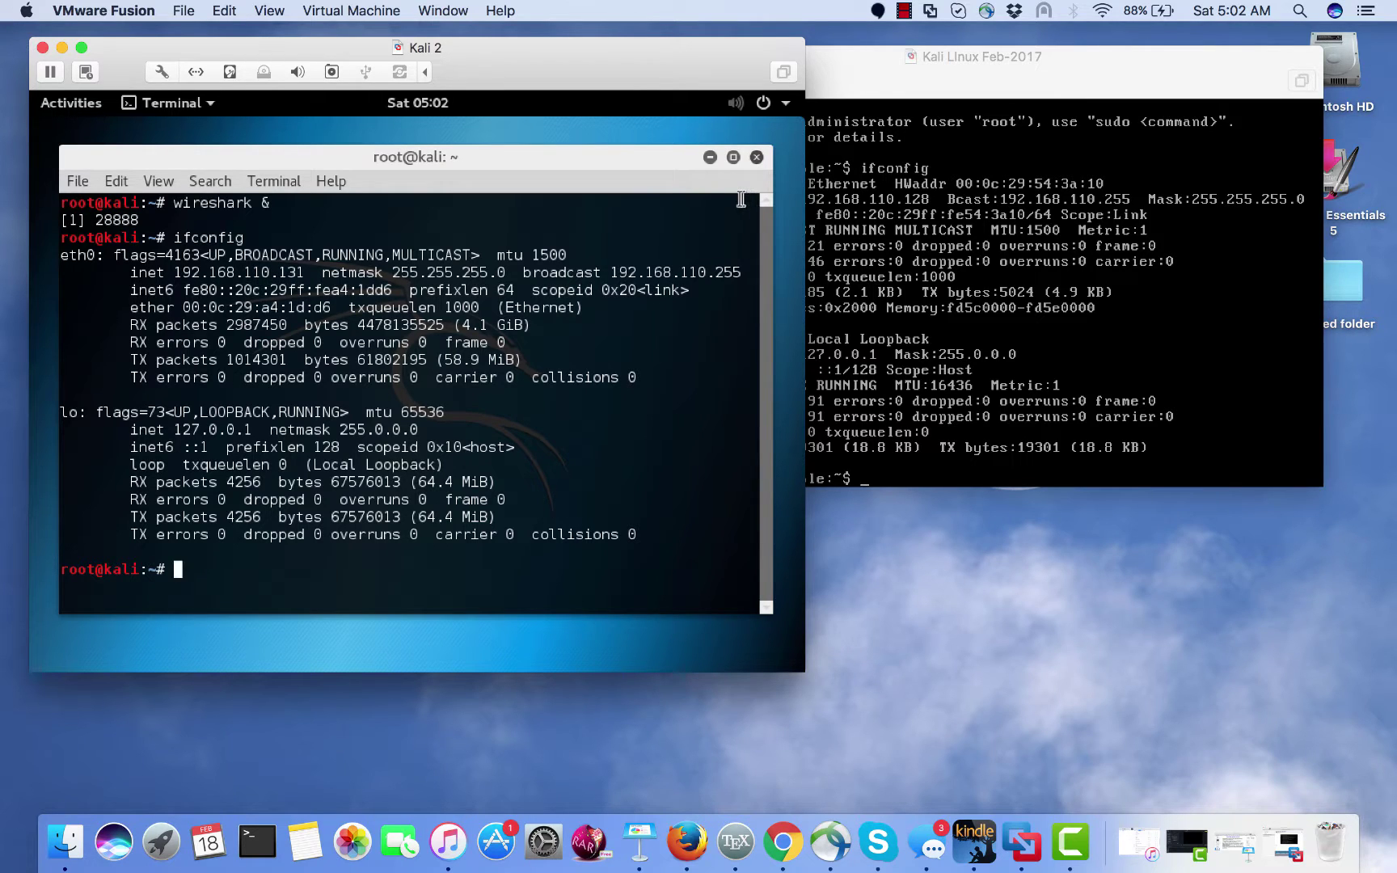
click(711, 157)
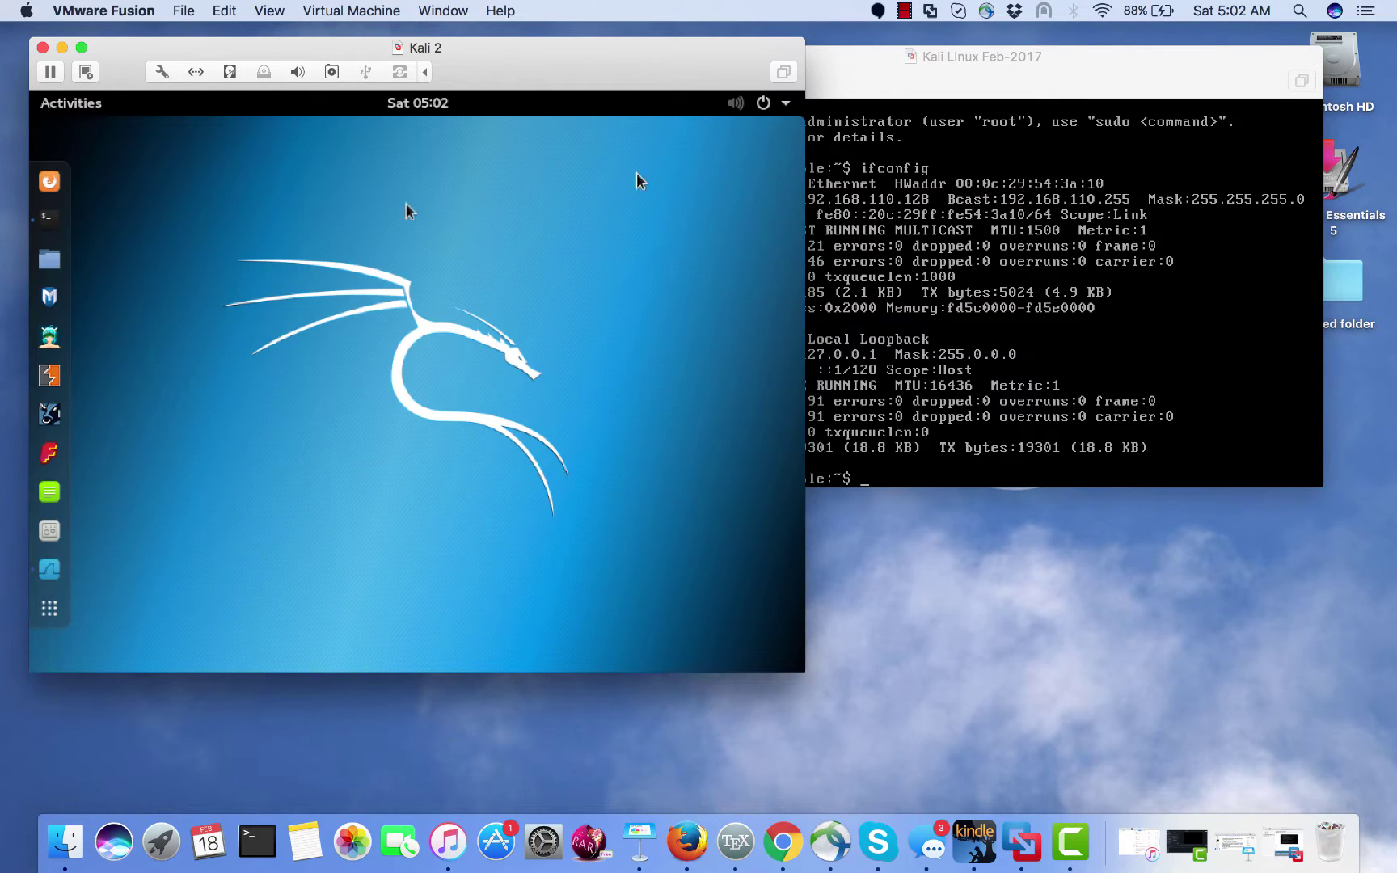
- Select eth0 in Wireshark and enter the capture filter 'host 192.168.110.128'
click(48, 571)
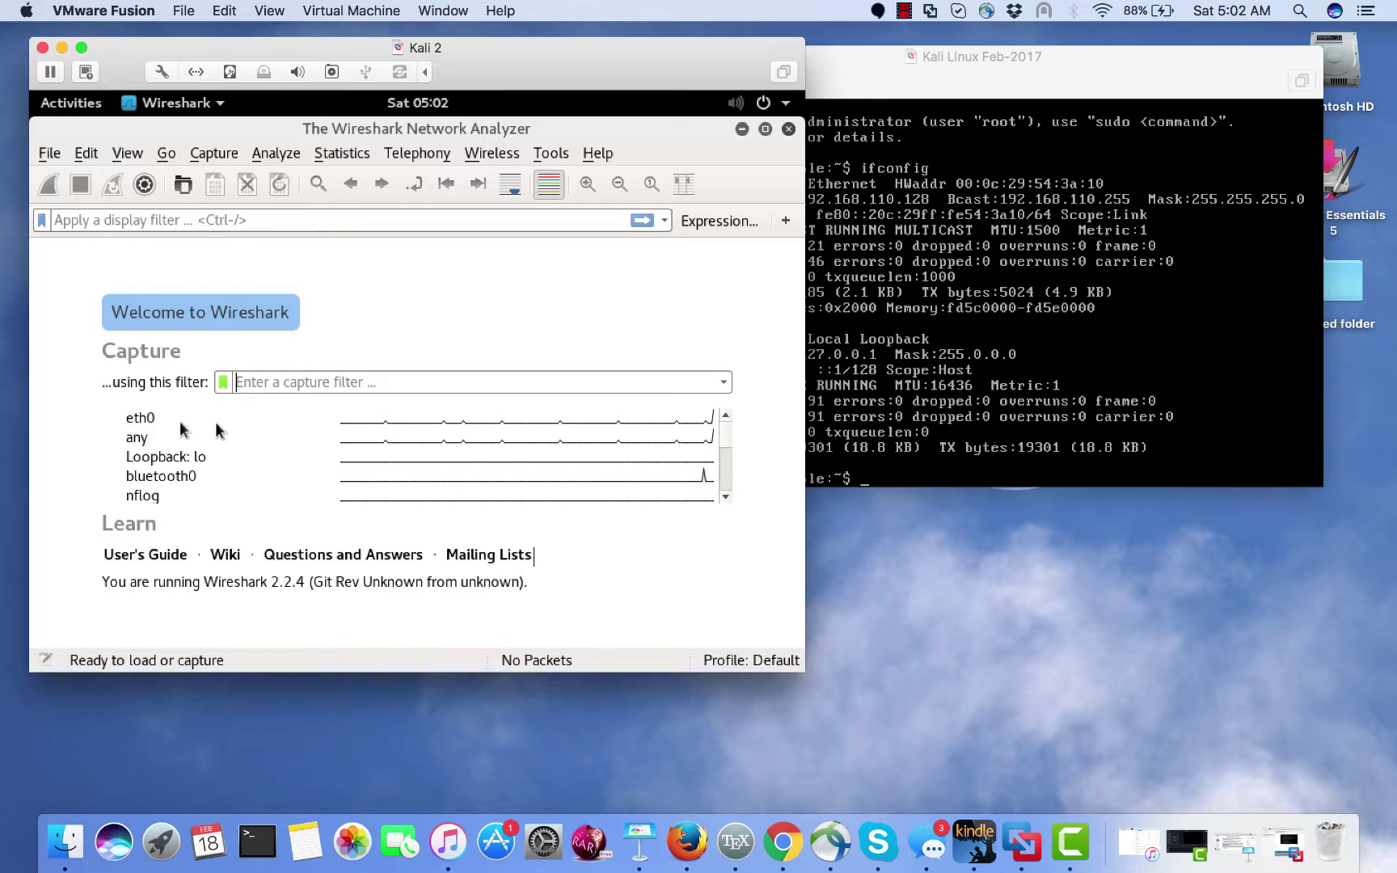
click(142, 420)
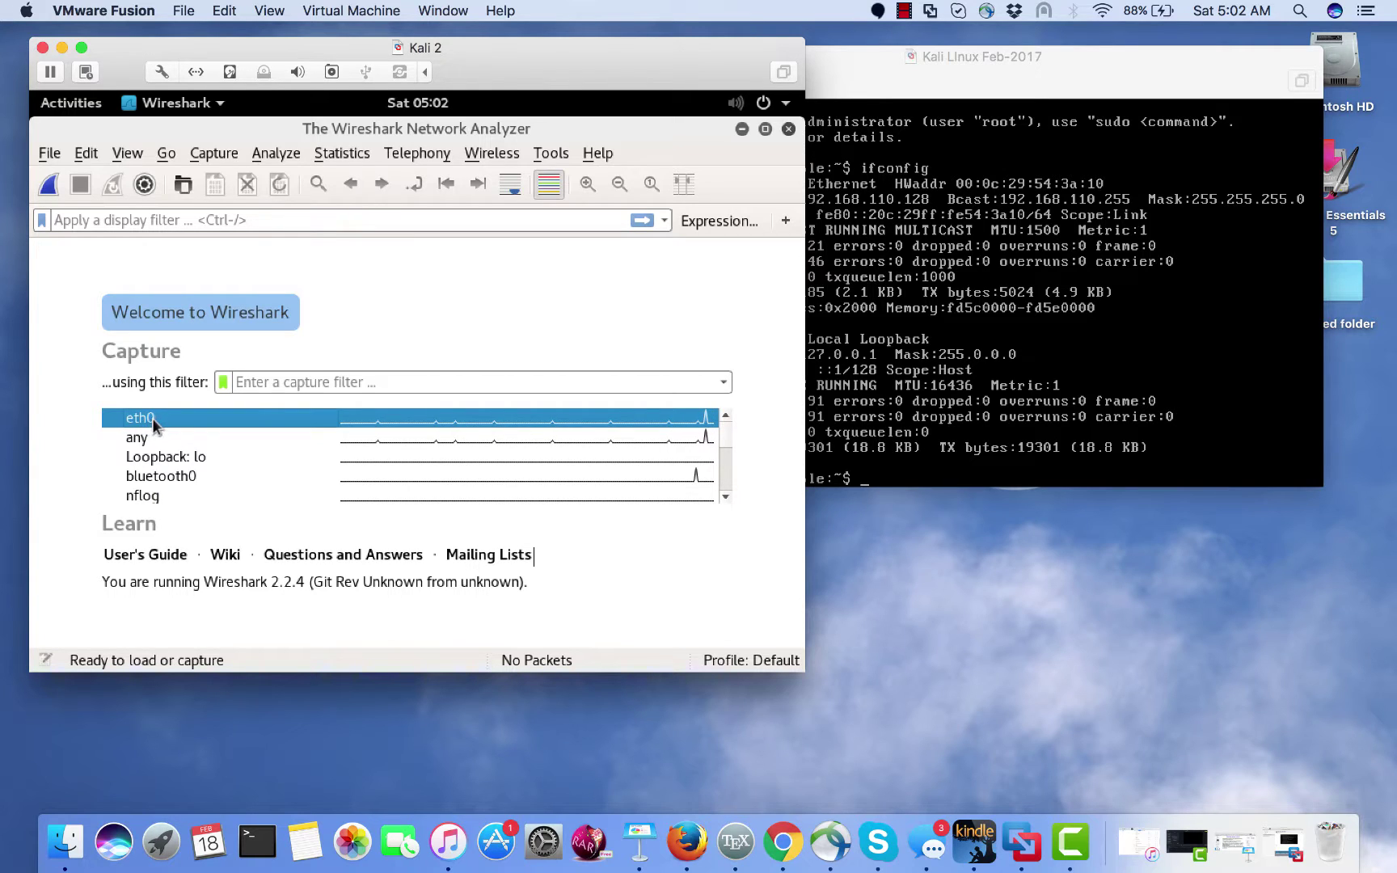
mouse_move(152, 418)
text(host 192.1)
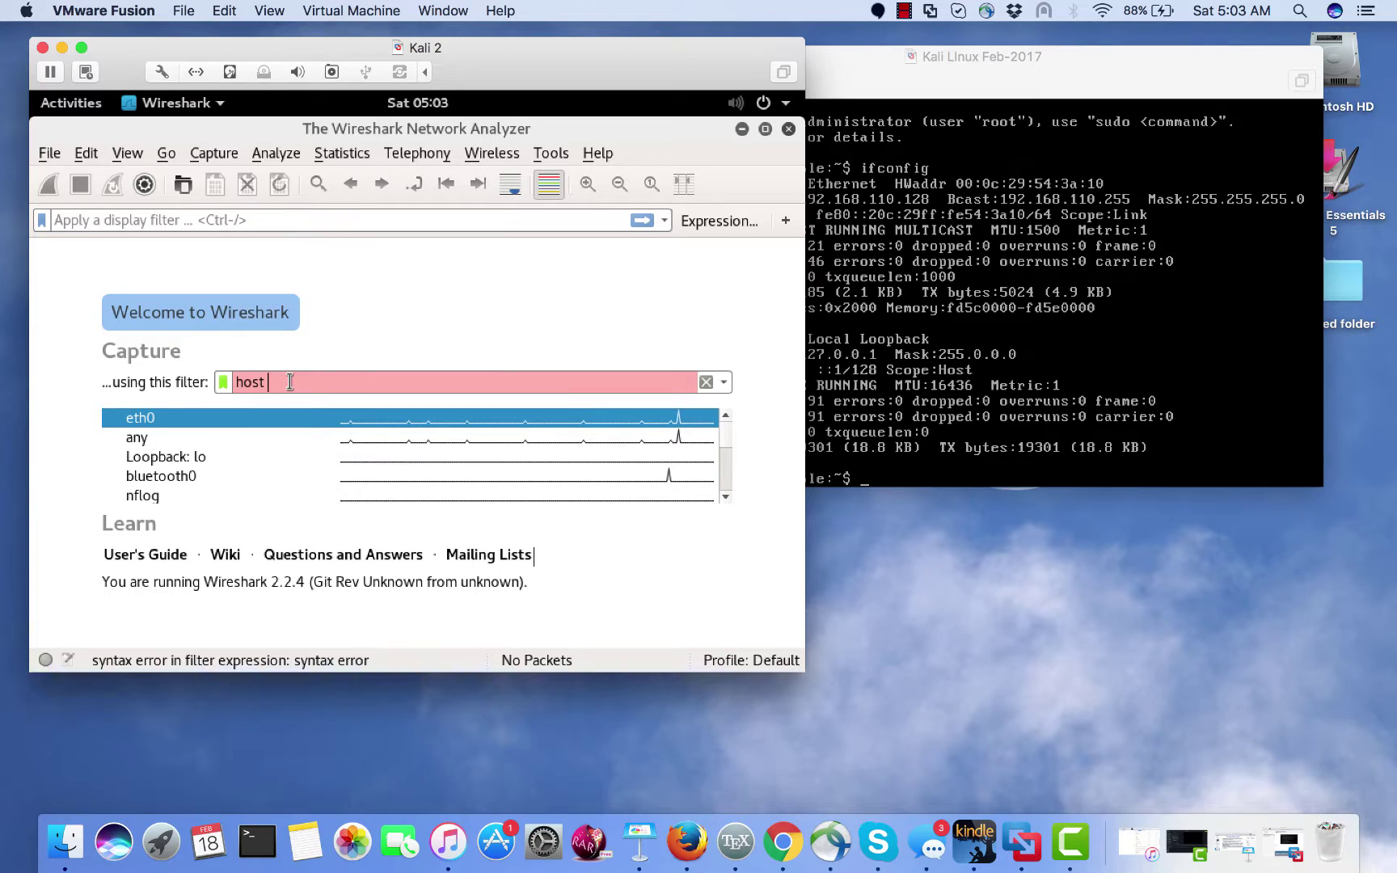
text(68)
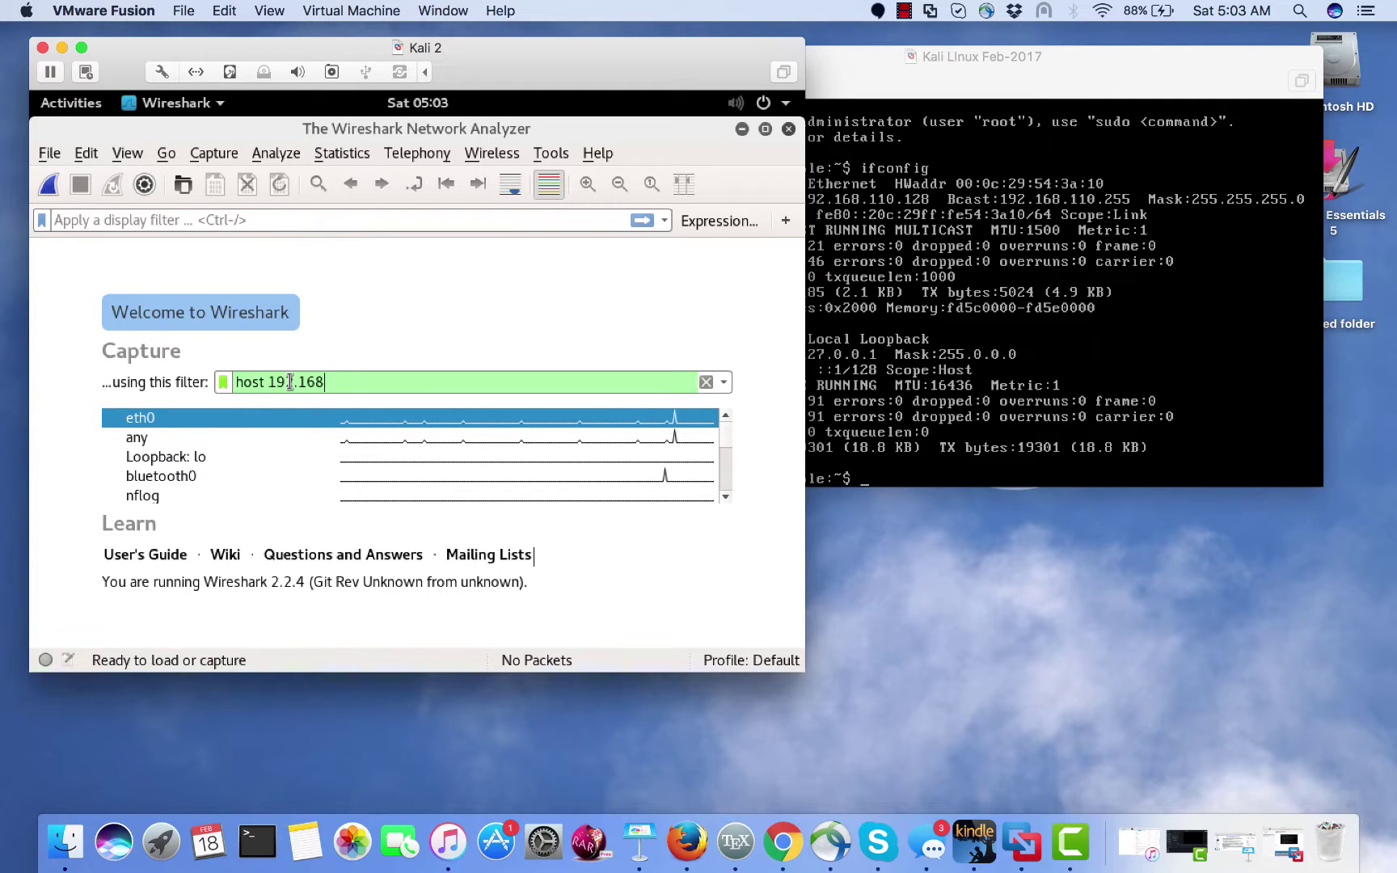
text(.110.)
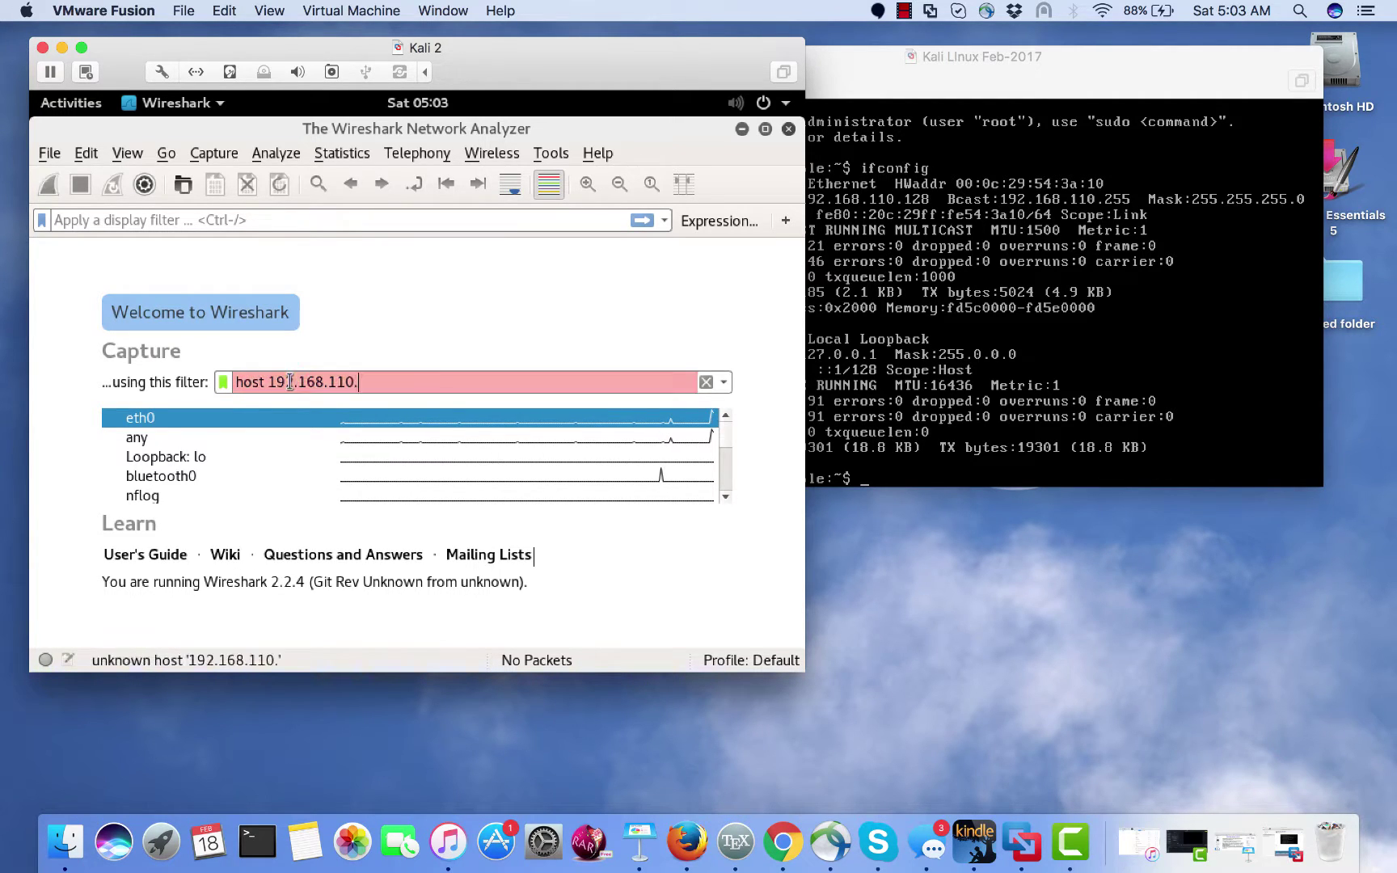
text(128)
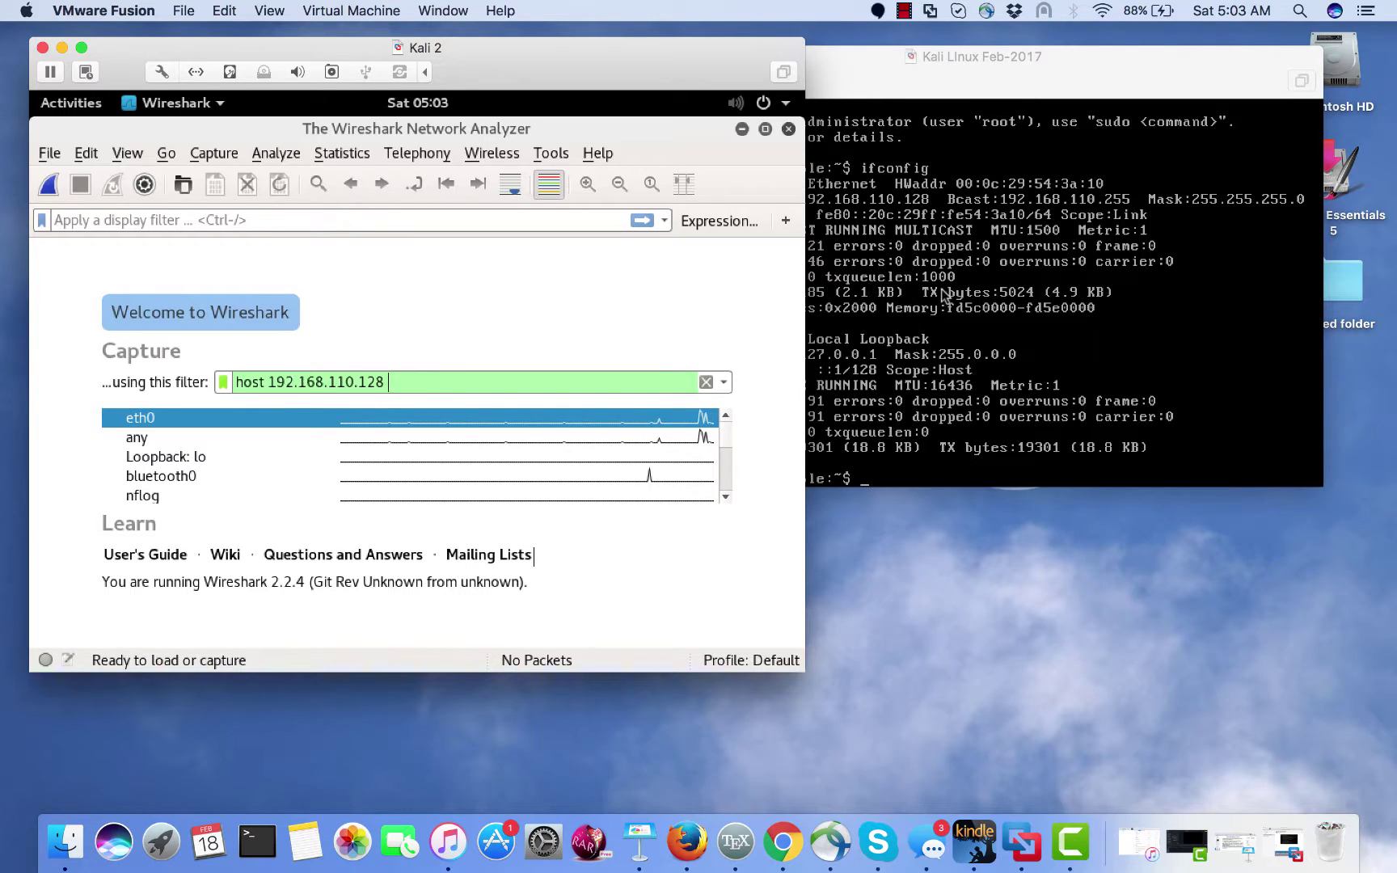
- Check Metasploitable's address, then return to Kali and minimize Wireshark
click(1009, 415)
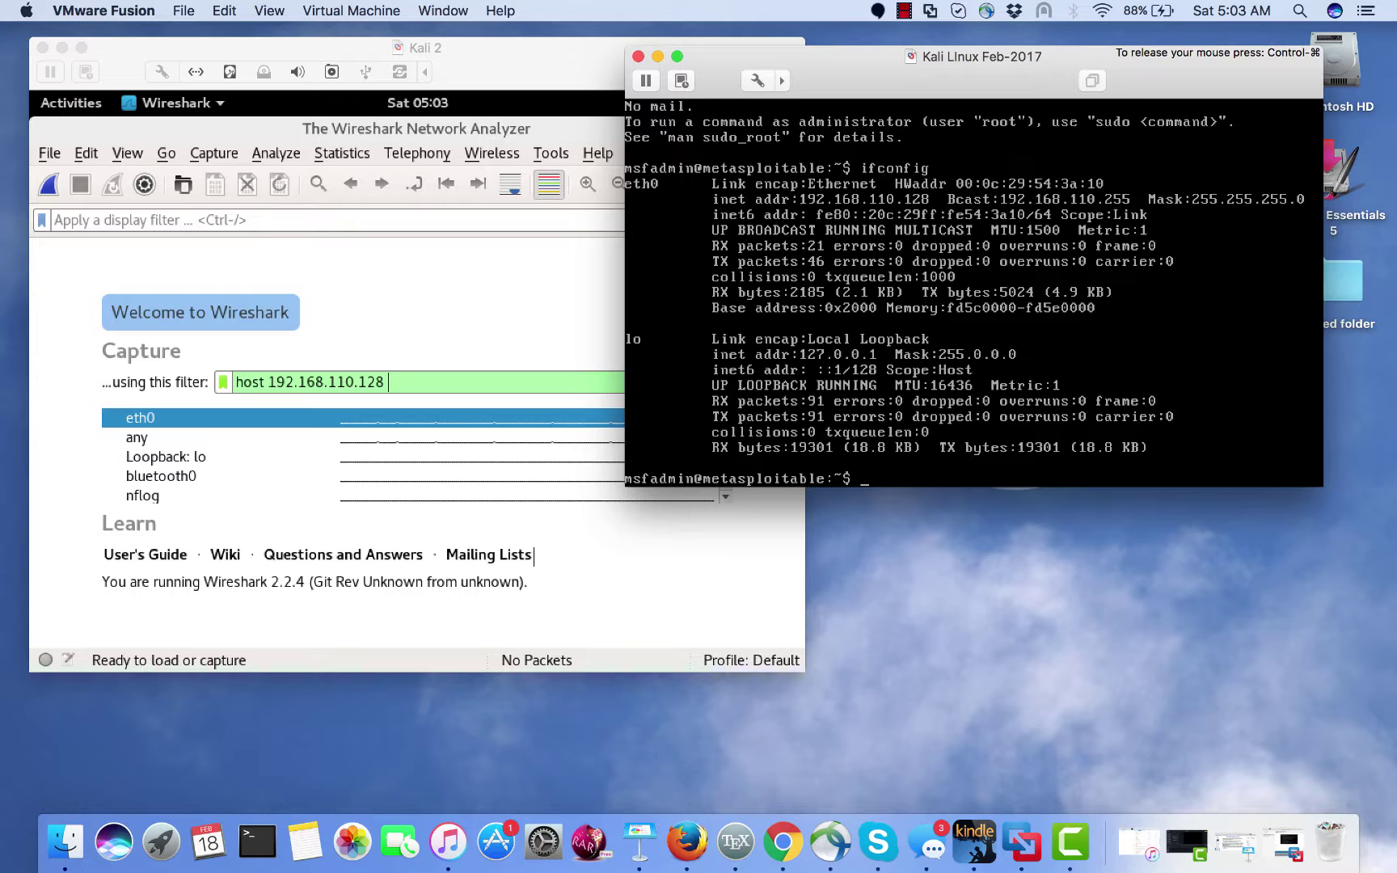
key(ctrl+super)
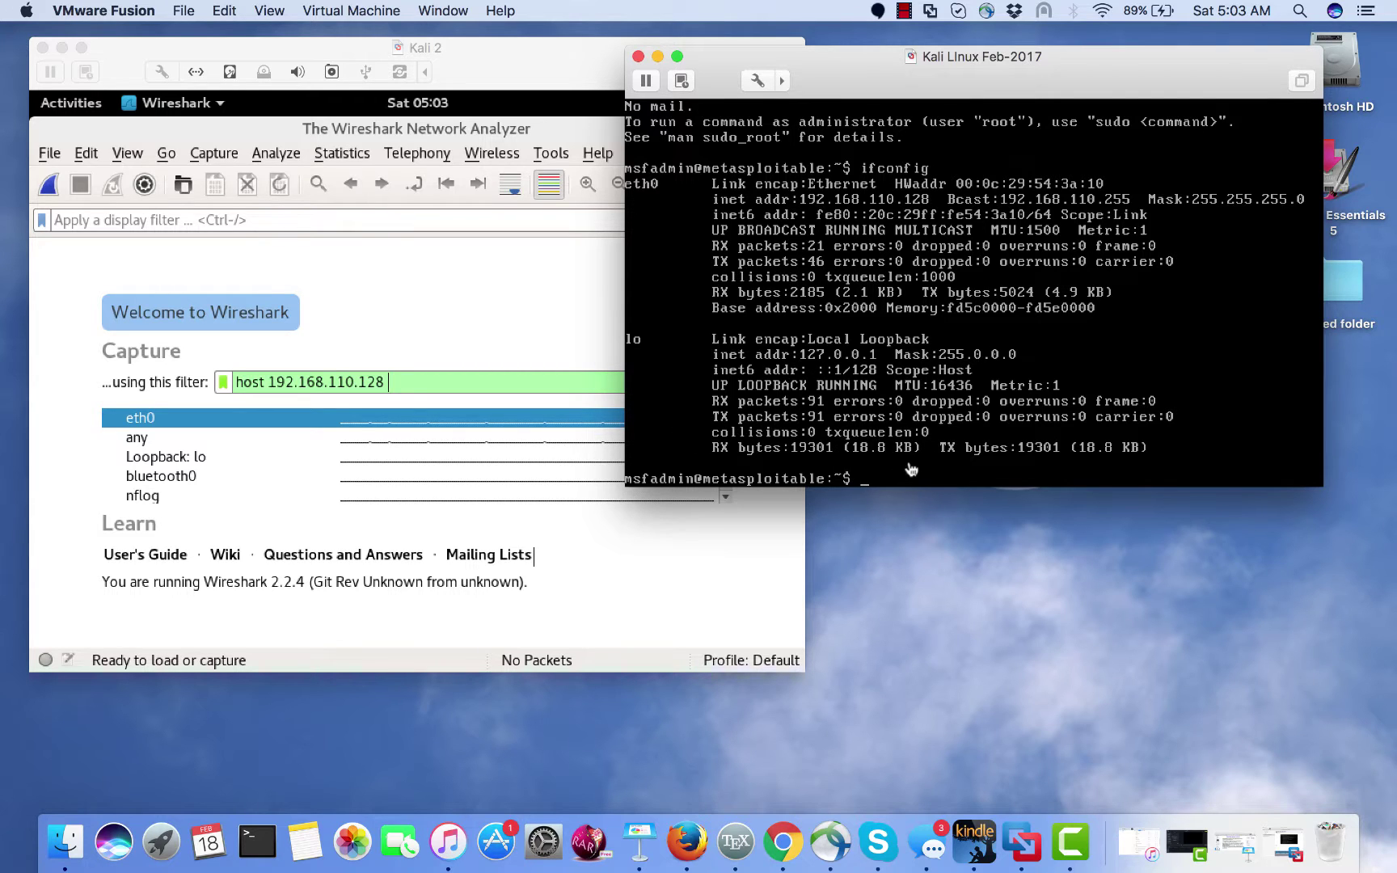
click(380, 283)
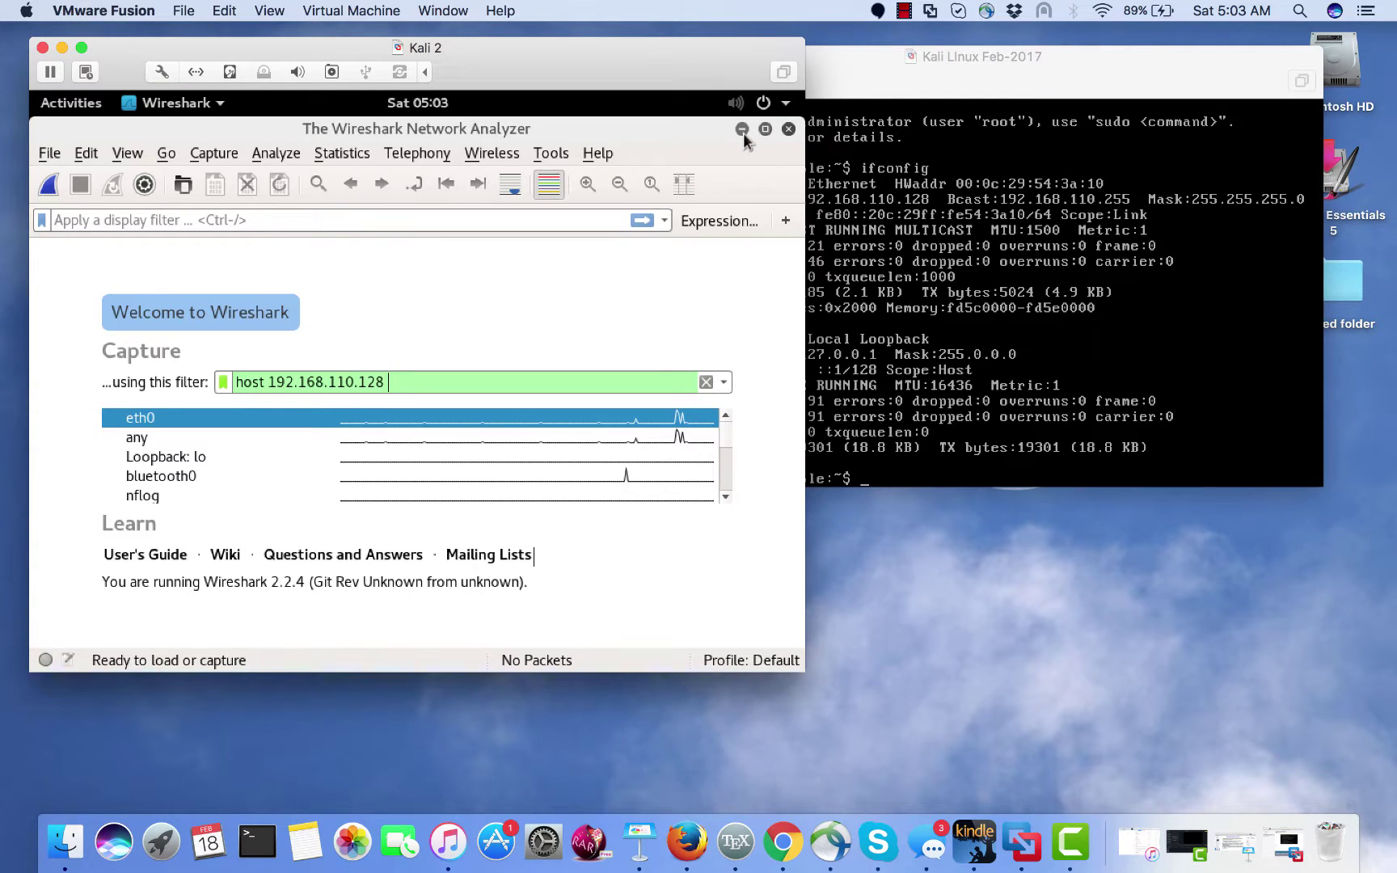
click(743, 129)
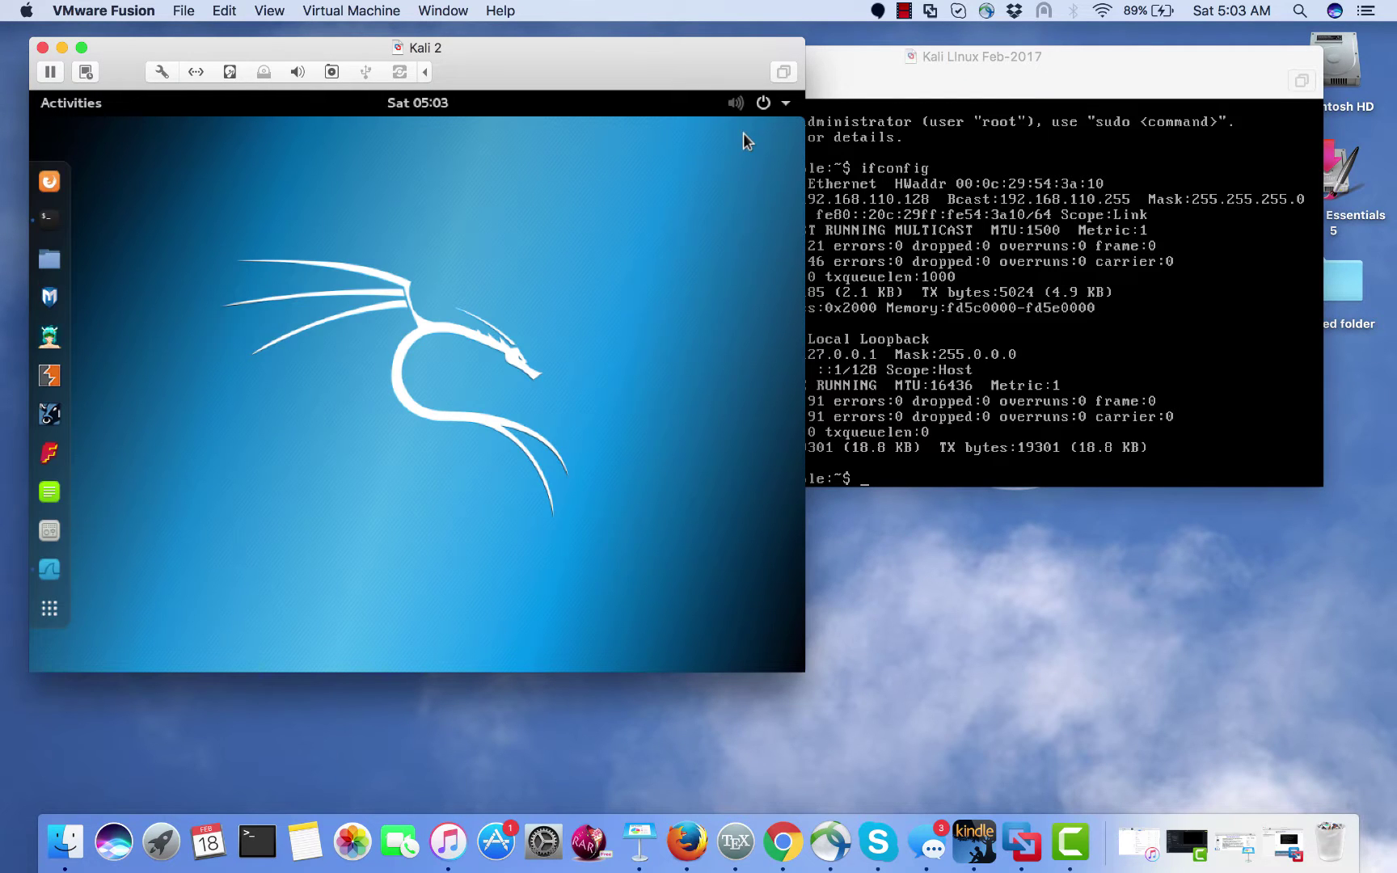
- Open a new root terminal window and type the nmap command
right_click(62, 222)
click(150, 189)
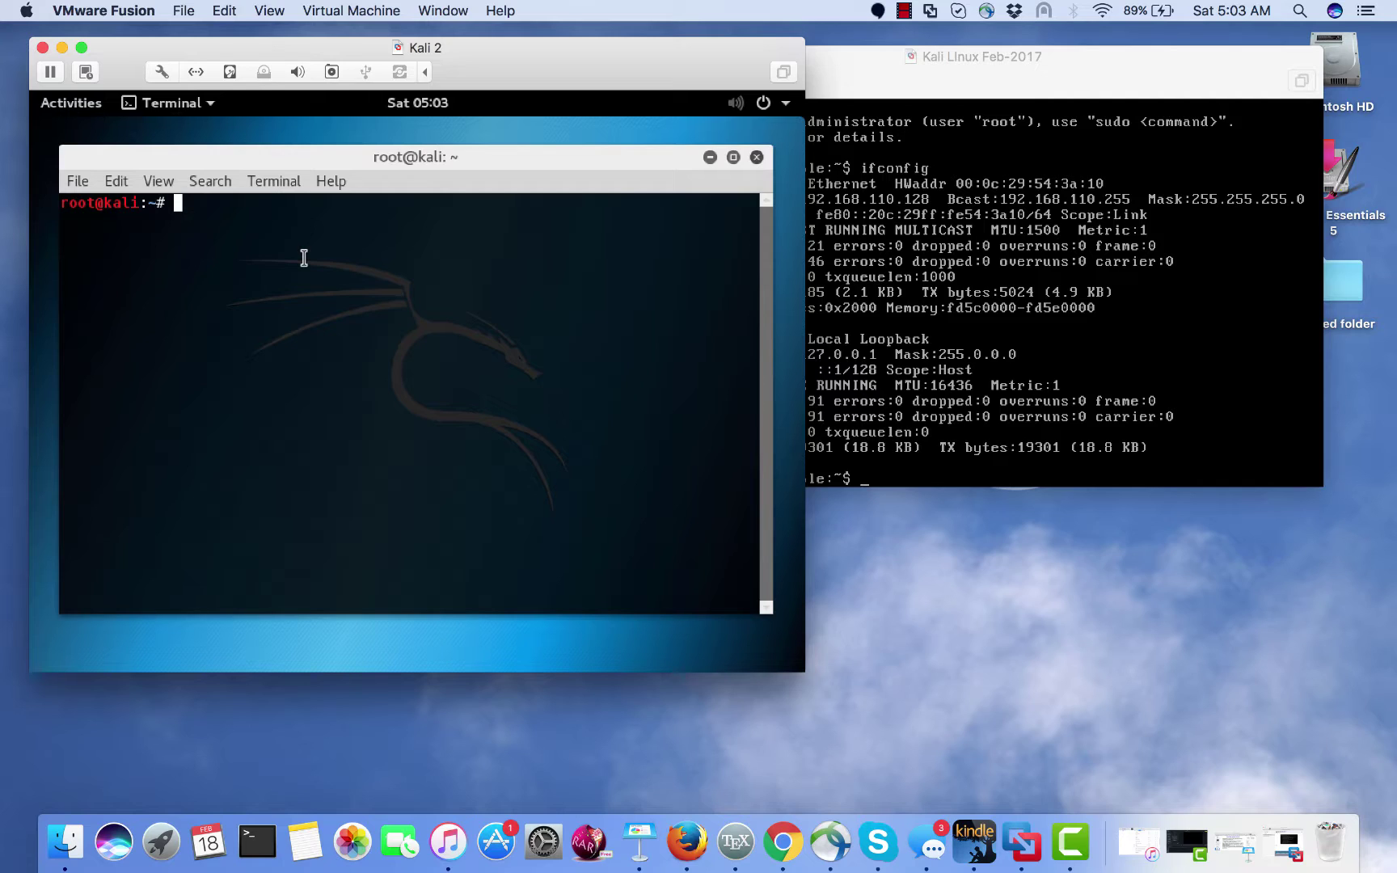
text(nmpa)
key(BackSpace)
key(BackSpace)
key(BackSpace)
text(ap)
- Add the verbose option and target 192.168.110.128, with the cursor before the IP
text(-v)
key(BackSpace)
text(vv)
key(BackSpace)
key(BackSpace)
text(192.1)
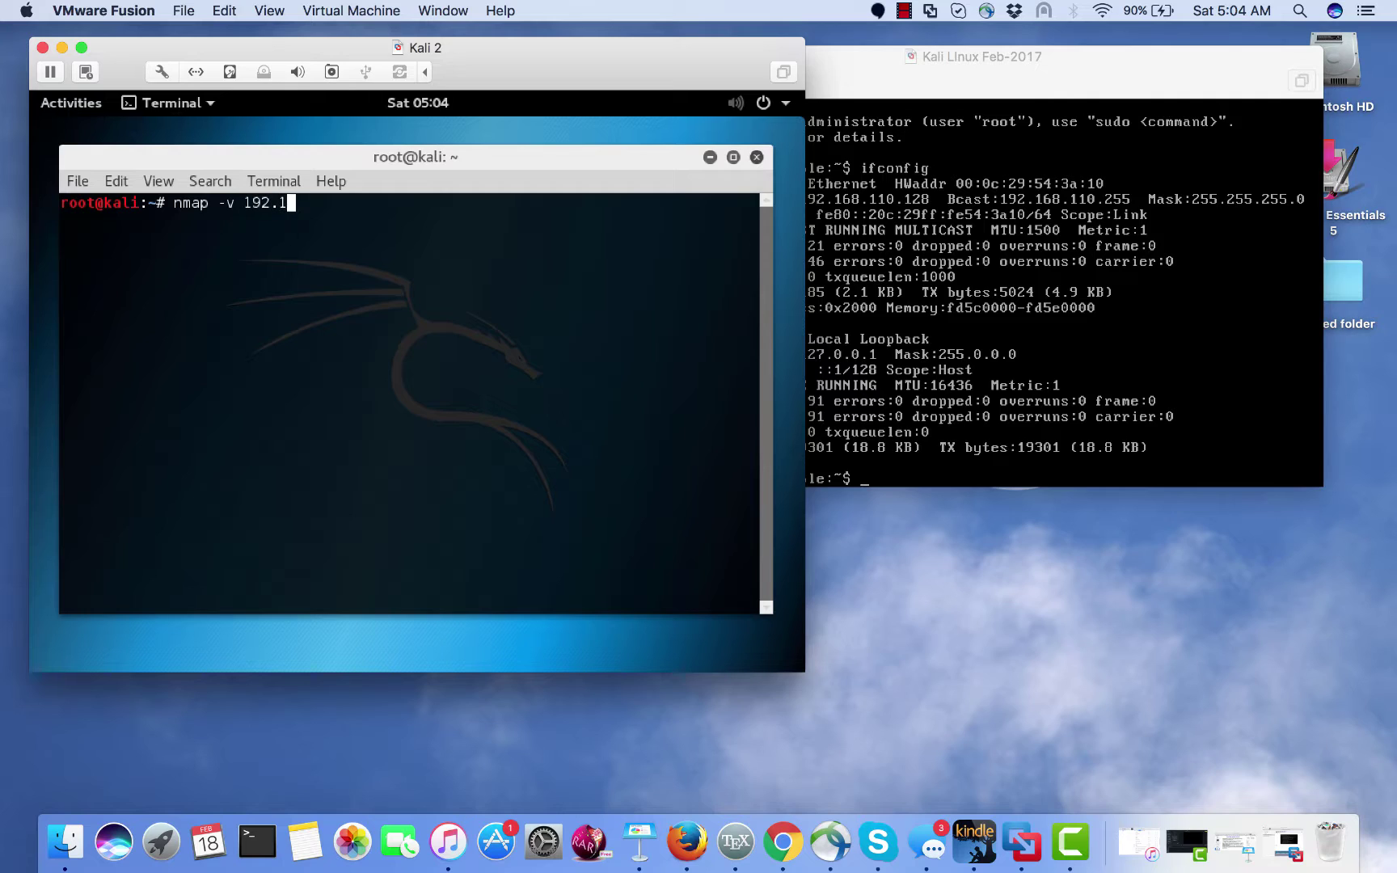
text(68.110.128)
key(Left)
key(Left)
key(Left)
key(Left)
key(Left)
key(Left)
key(Left)
key(Left)
key(Left)
key(Left)
key(Left)
key(Left)
key(Left)
key(Left)
key(Left)
- Add -A and -Pn to the nmap command and run the scan against 192.168.110.128
text(-A)
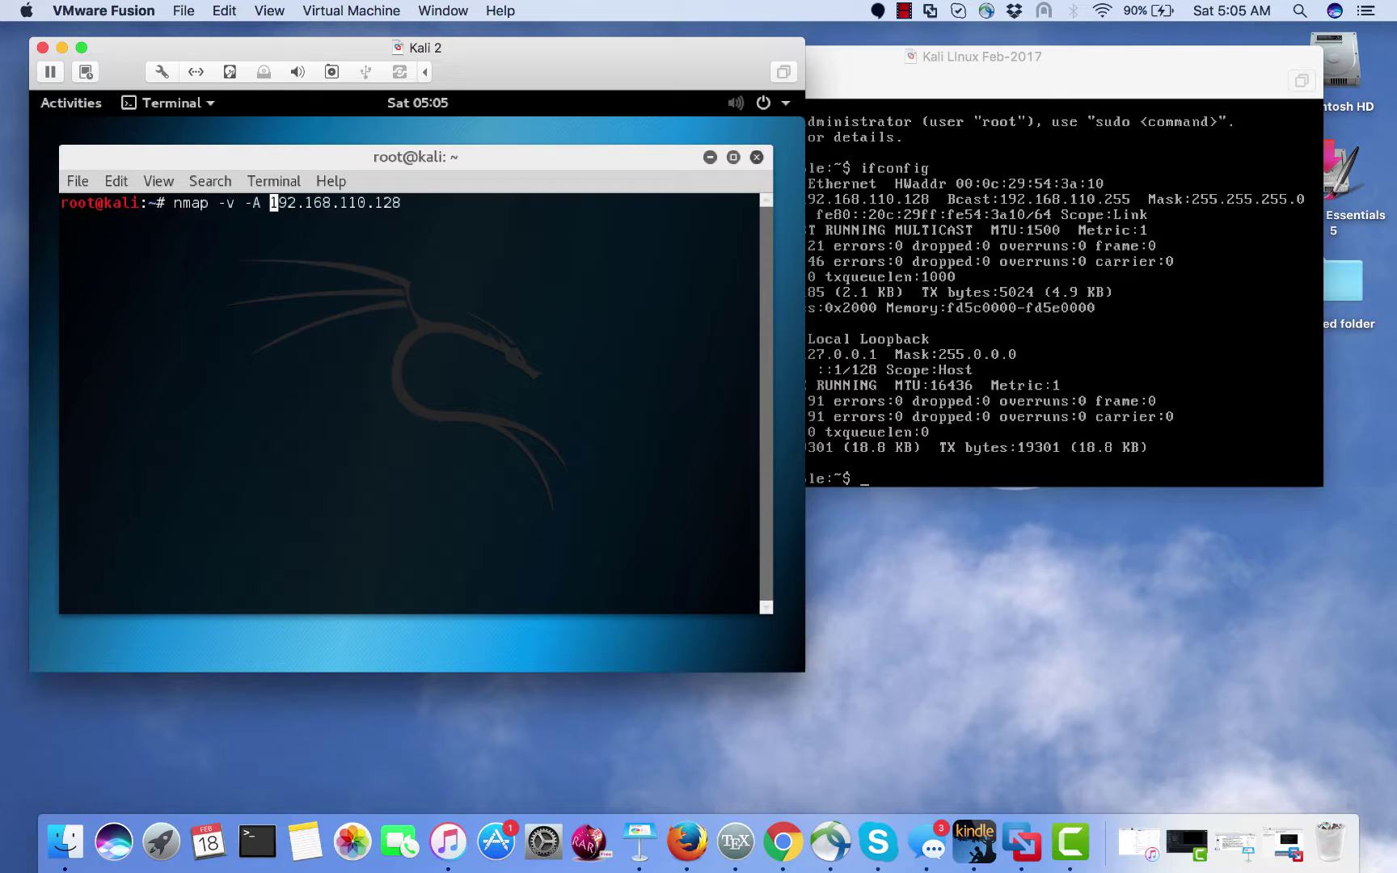
text(-Pn)
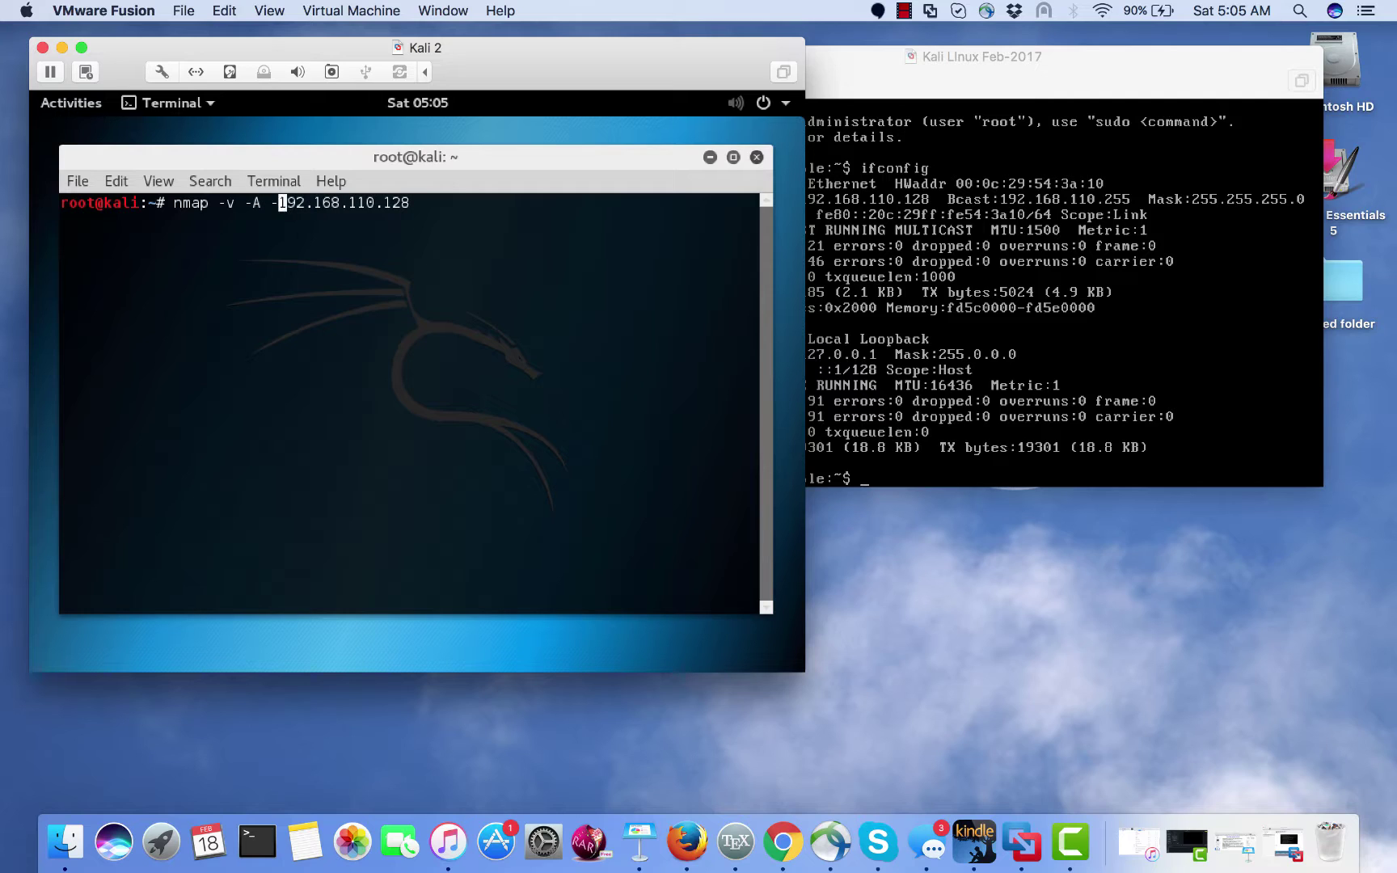
key(BackSpace)
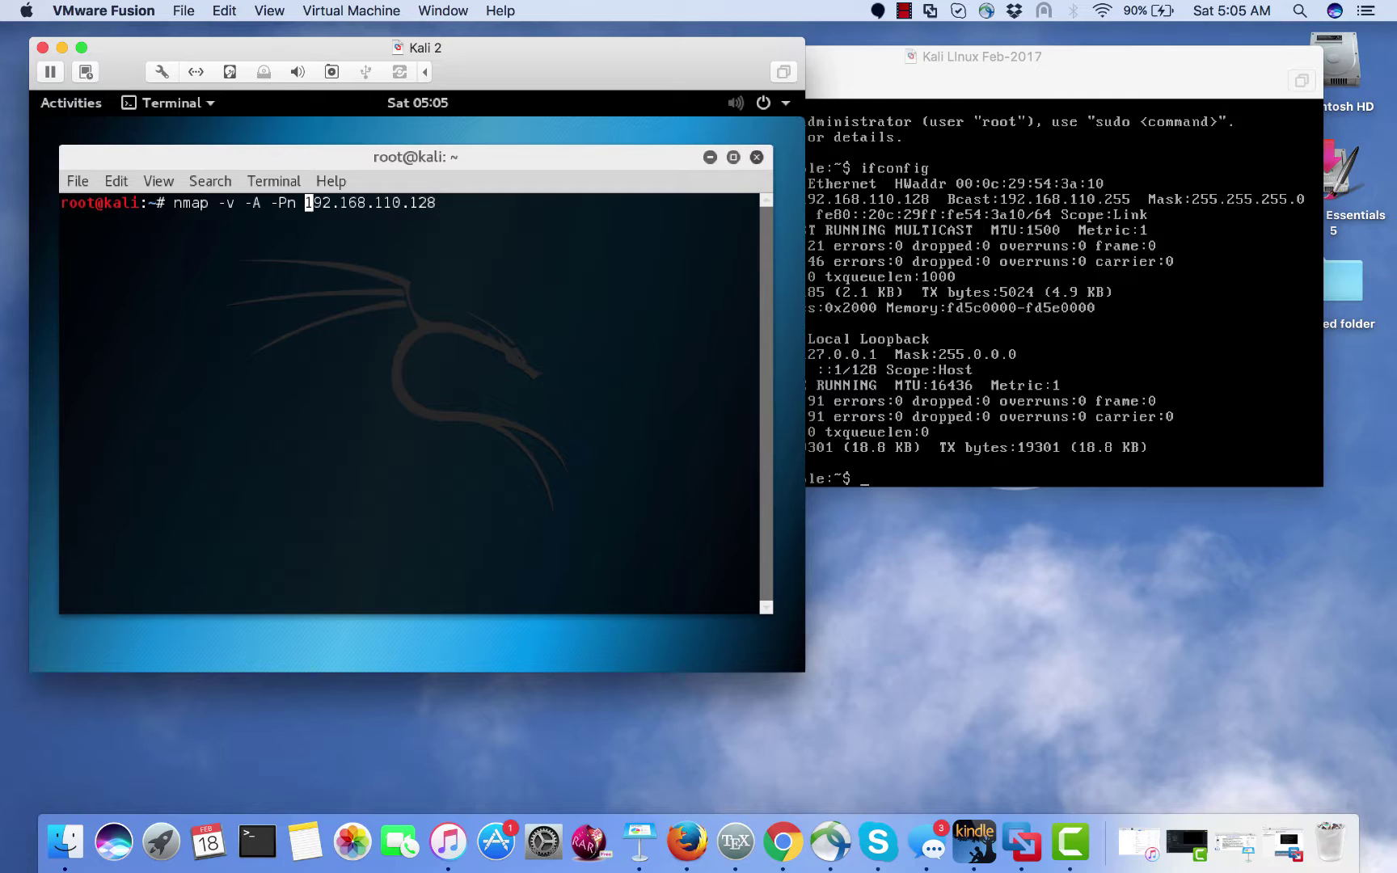
text(-sS)
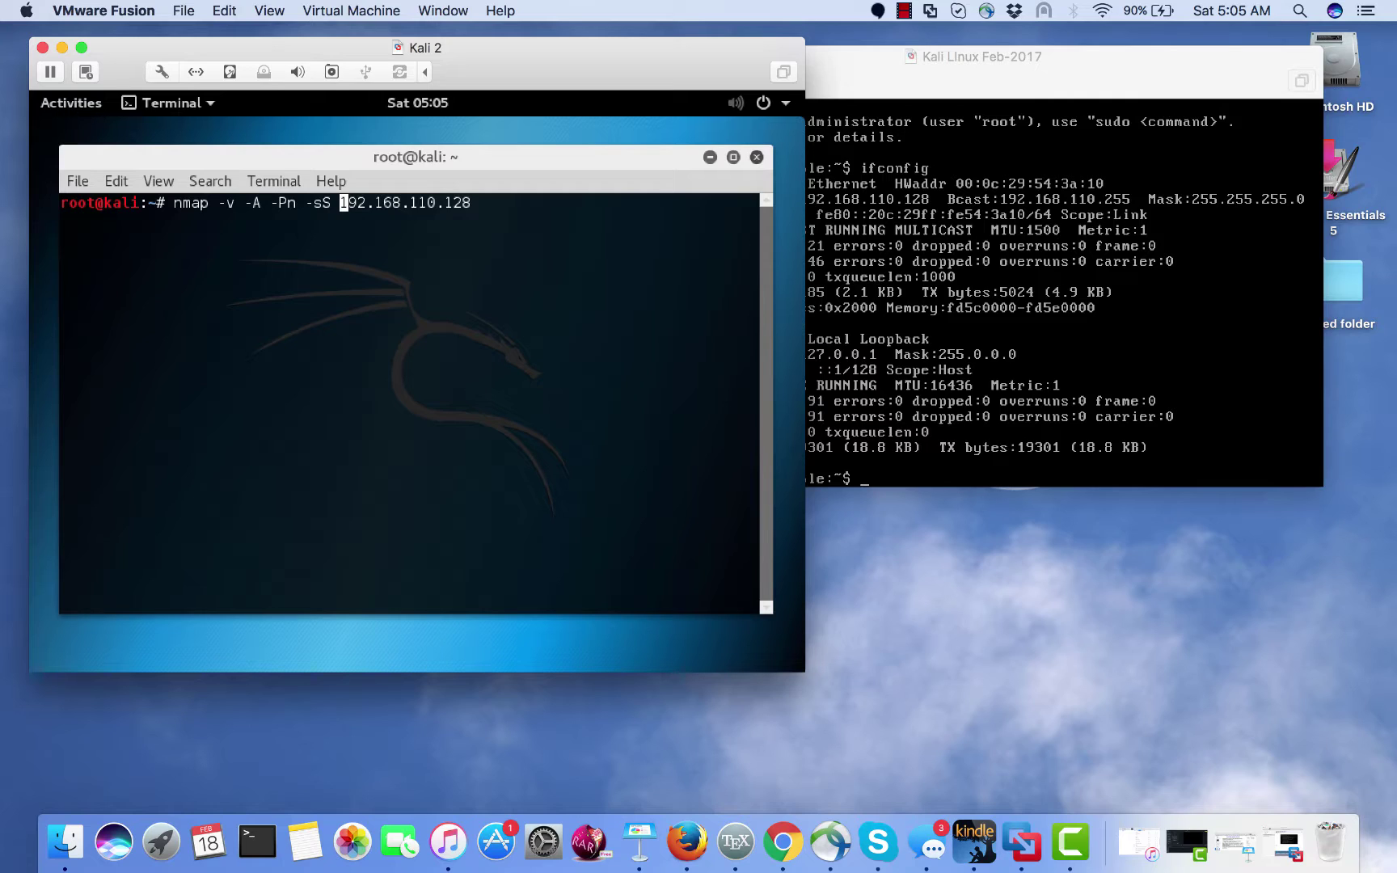
key(BackSpace)
key(BackSpace)
key(BackSpace)
key(BackSpace)
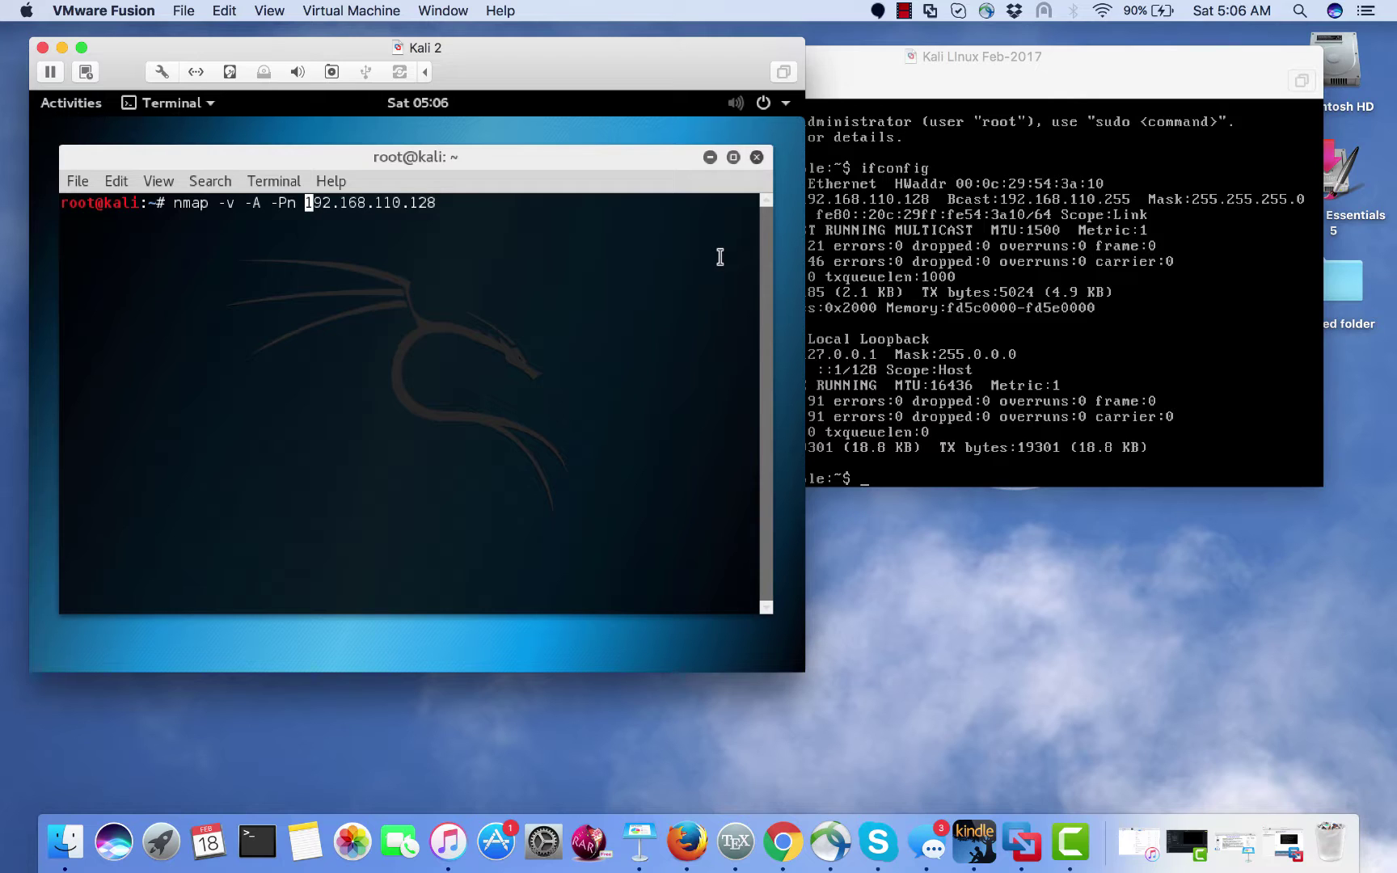
key(Return)
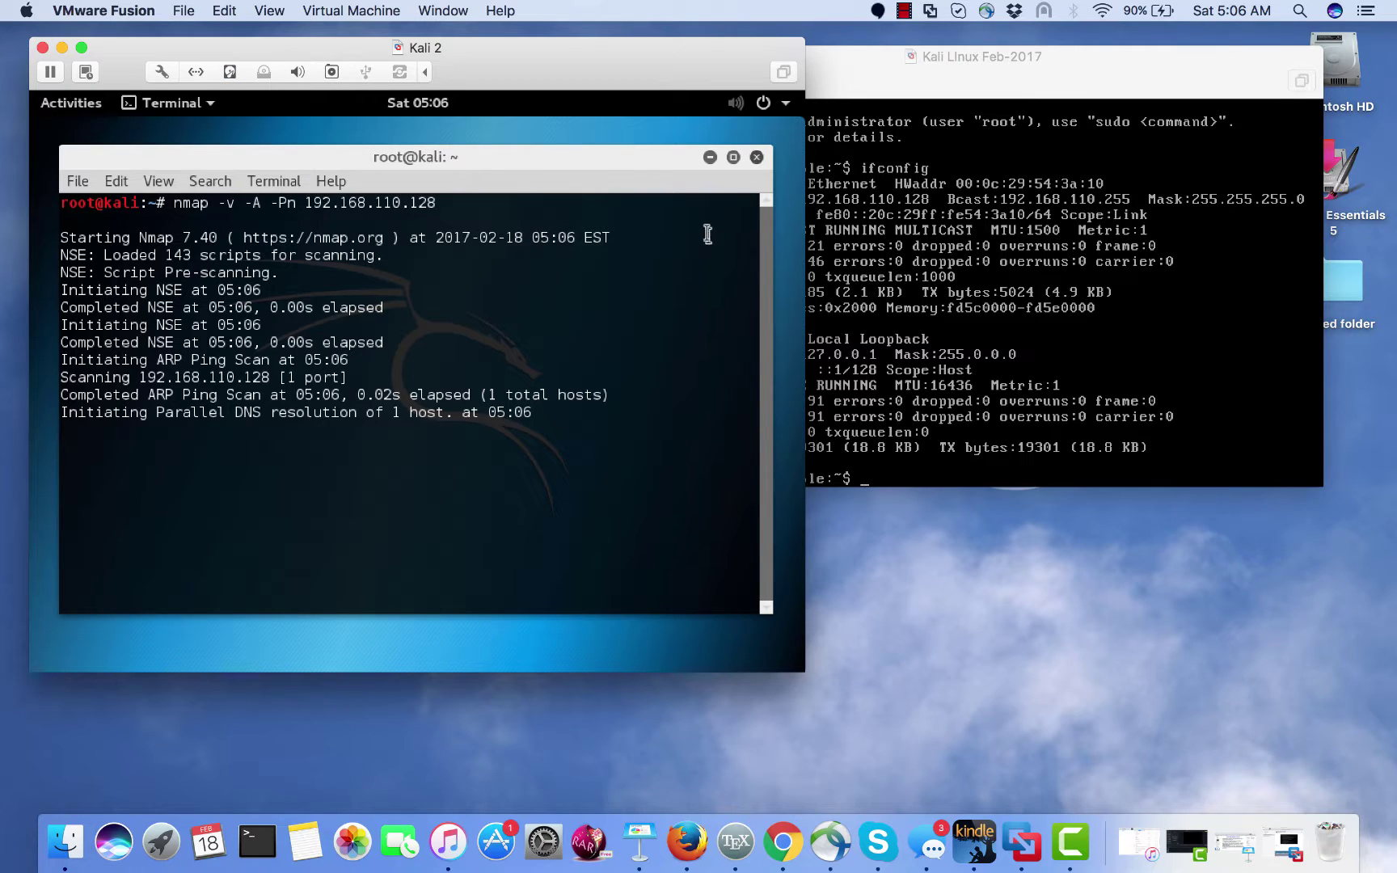
- Scroll the finished nmap output back up to the open ports, including vsftpd 2.3.4 on 21/tcp
click(904, 10)
click(923, 52)
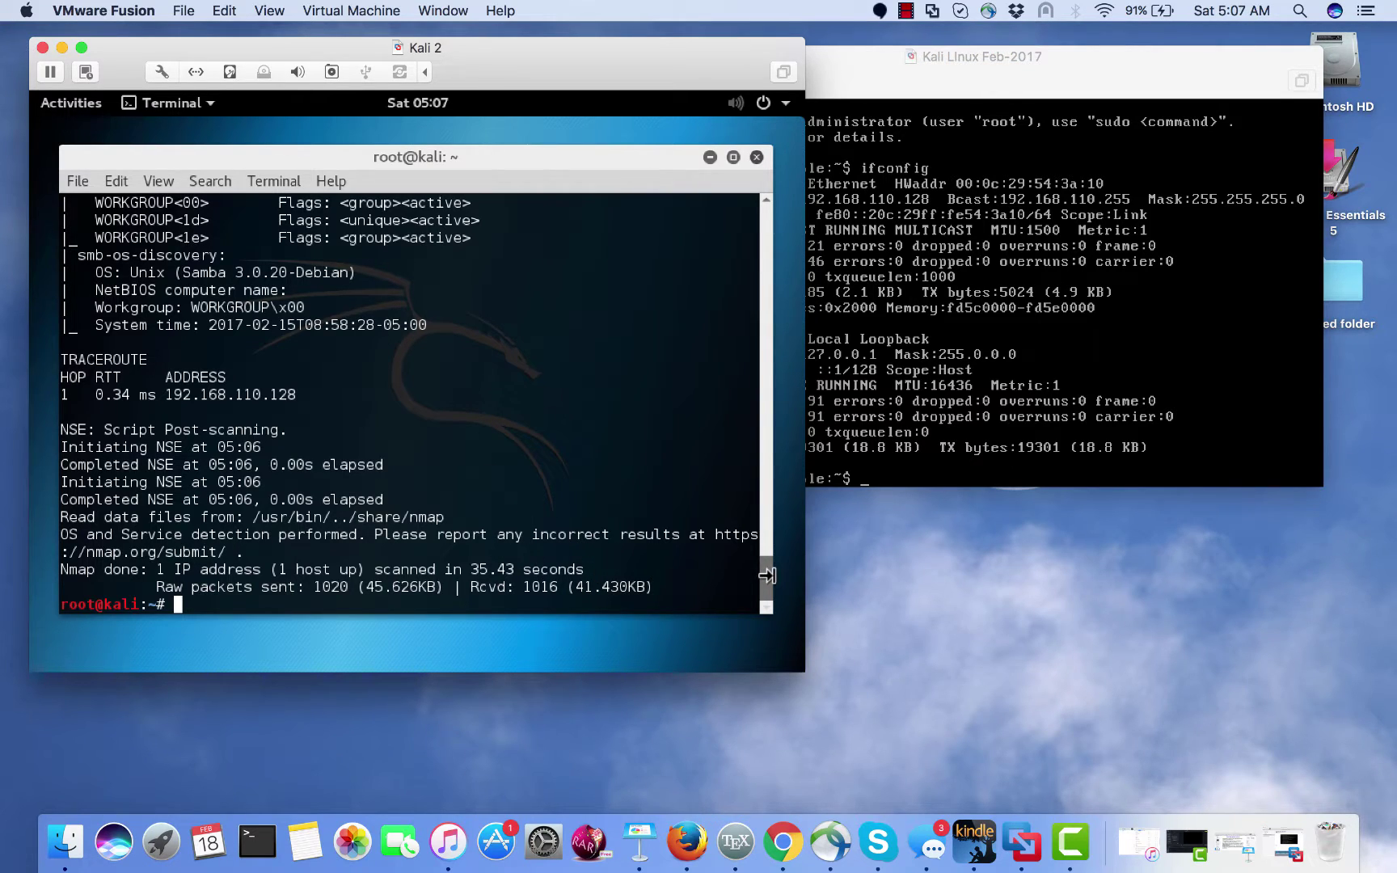
drag(772, 582, 768, 460)
scroll(773, 473, up, 5)
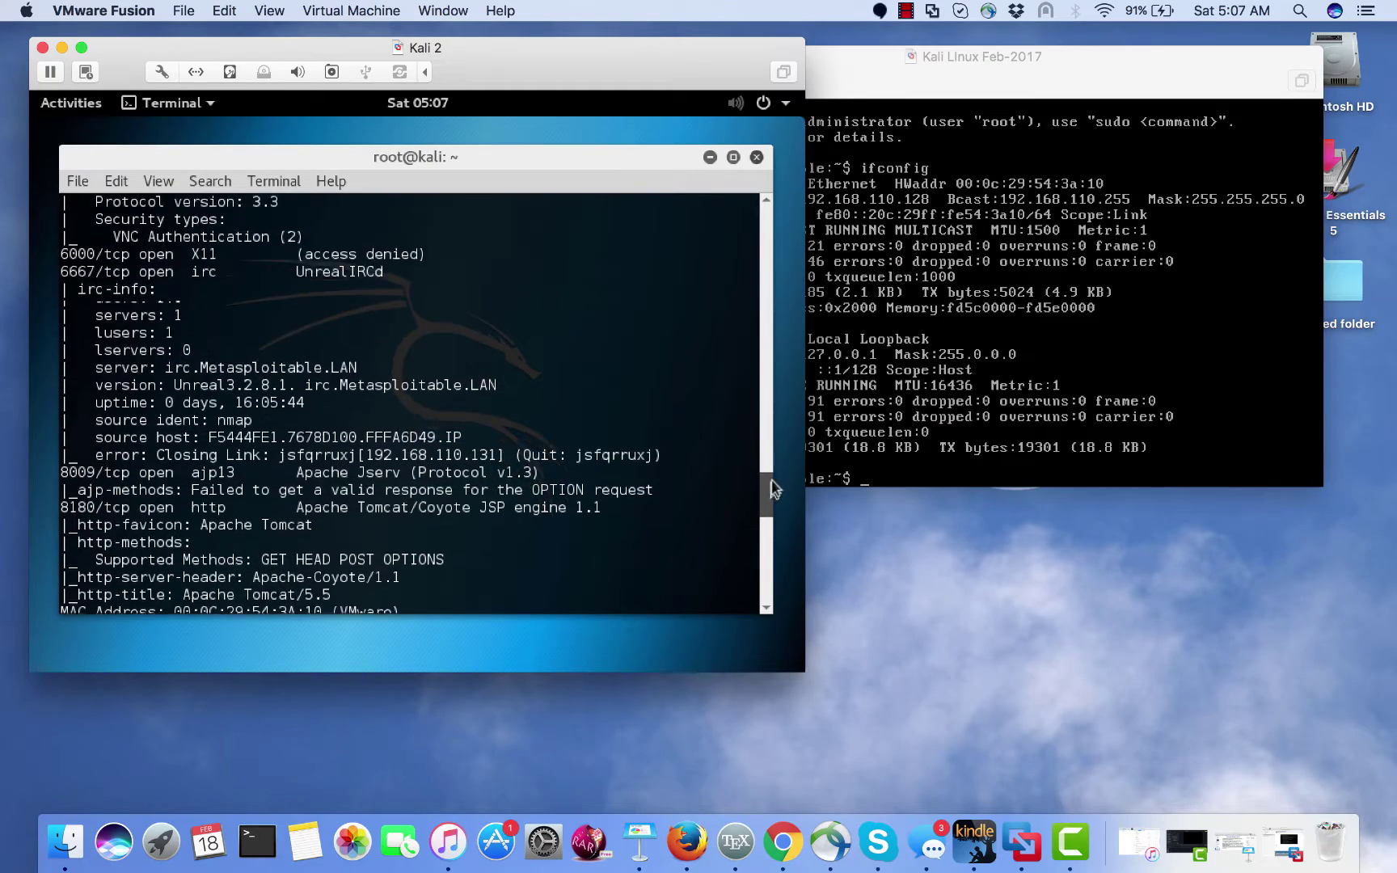
scroll(775, 476, up, 10)
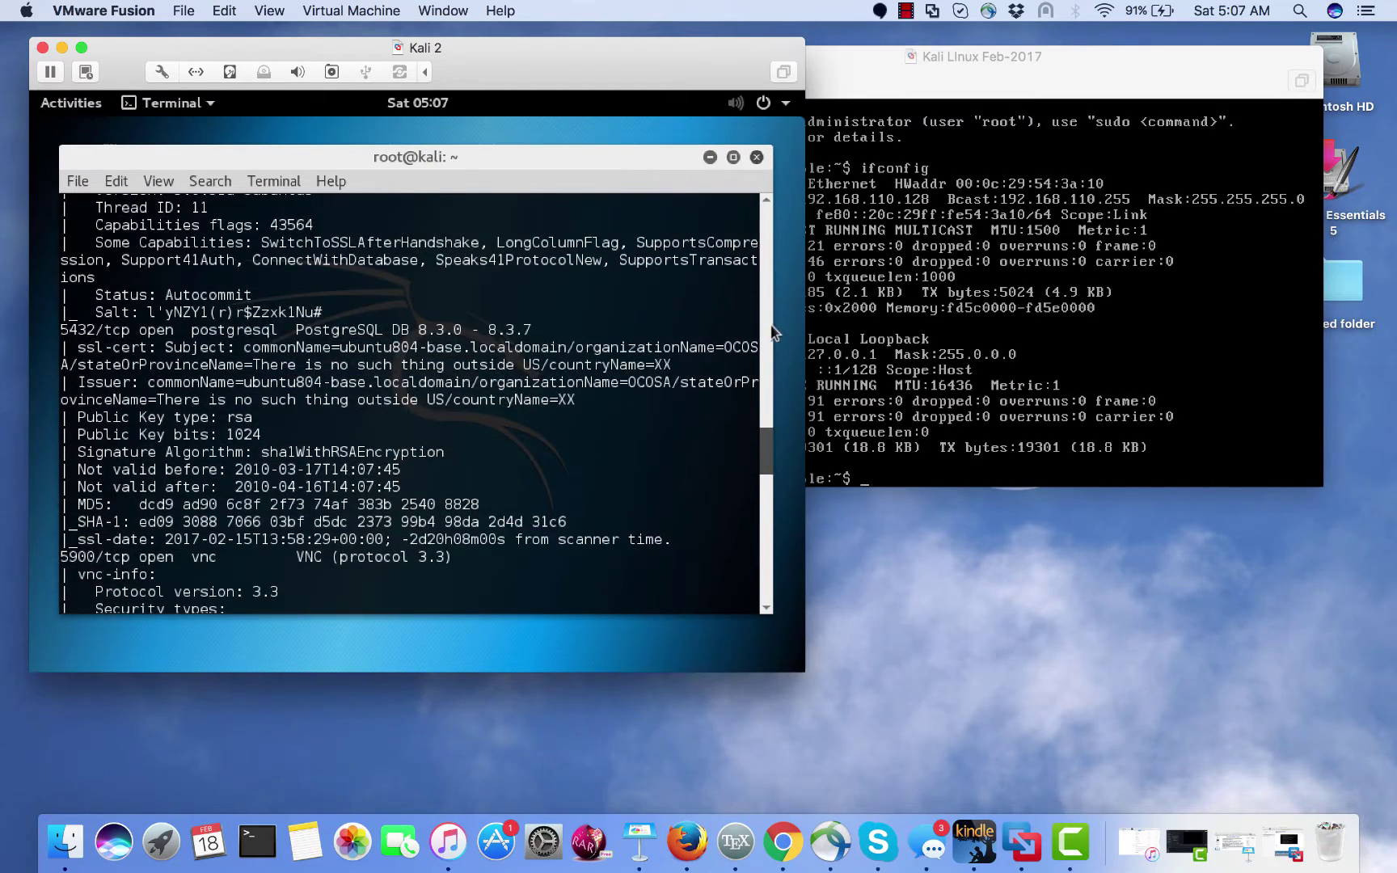
scroll(774, 332, up, 8)
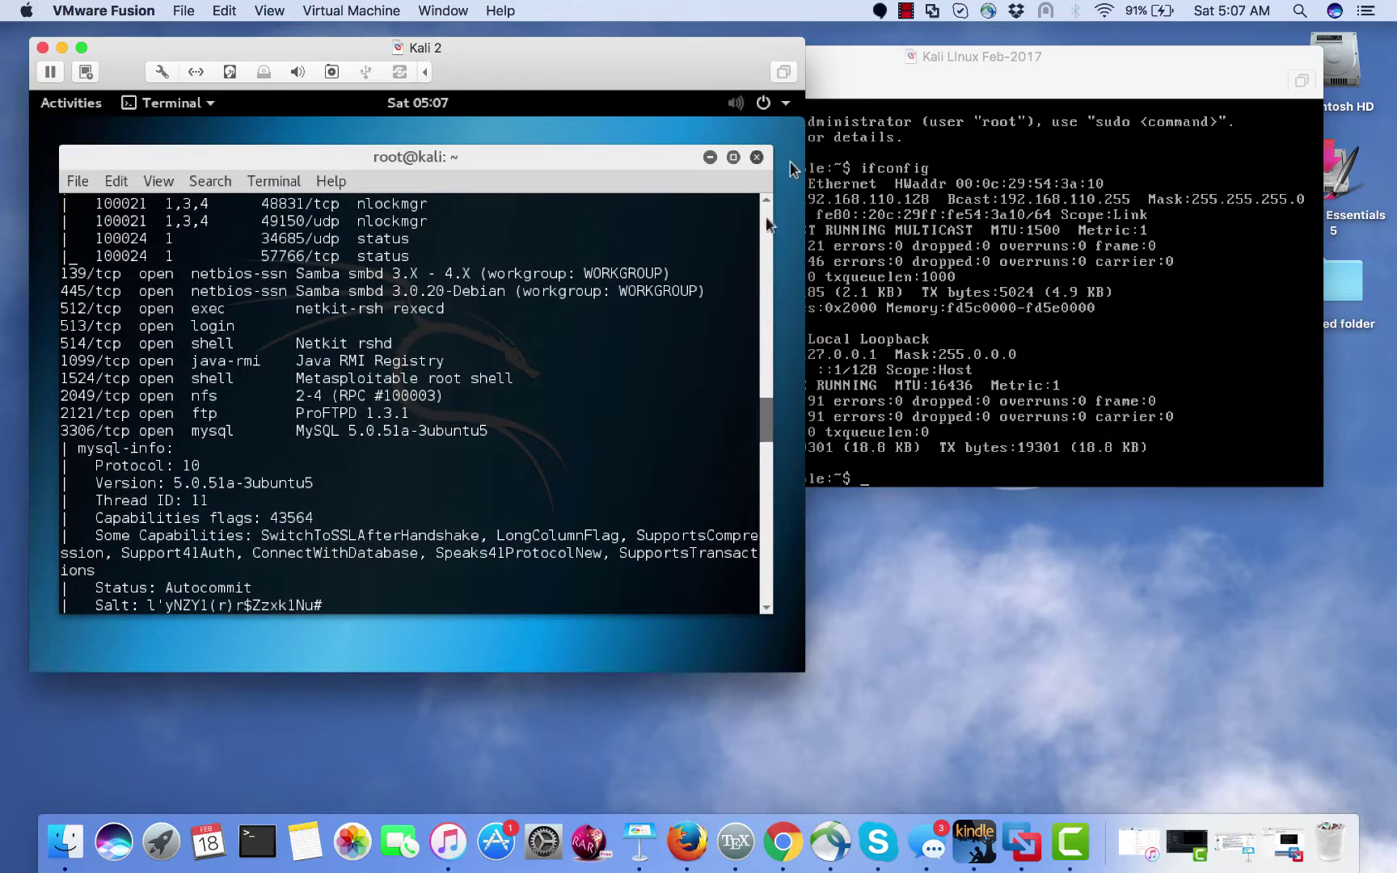
drag(779, 416, 771, 329)
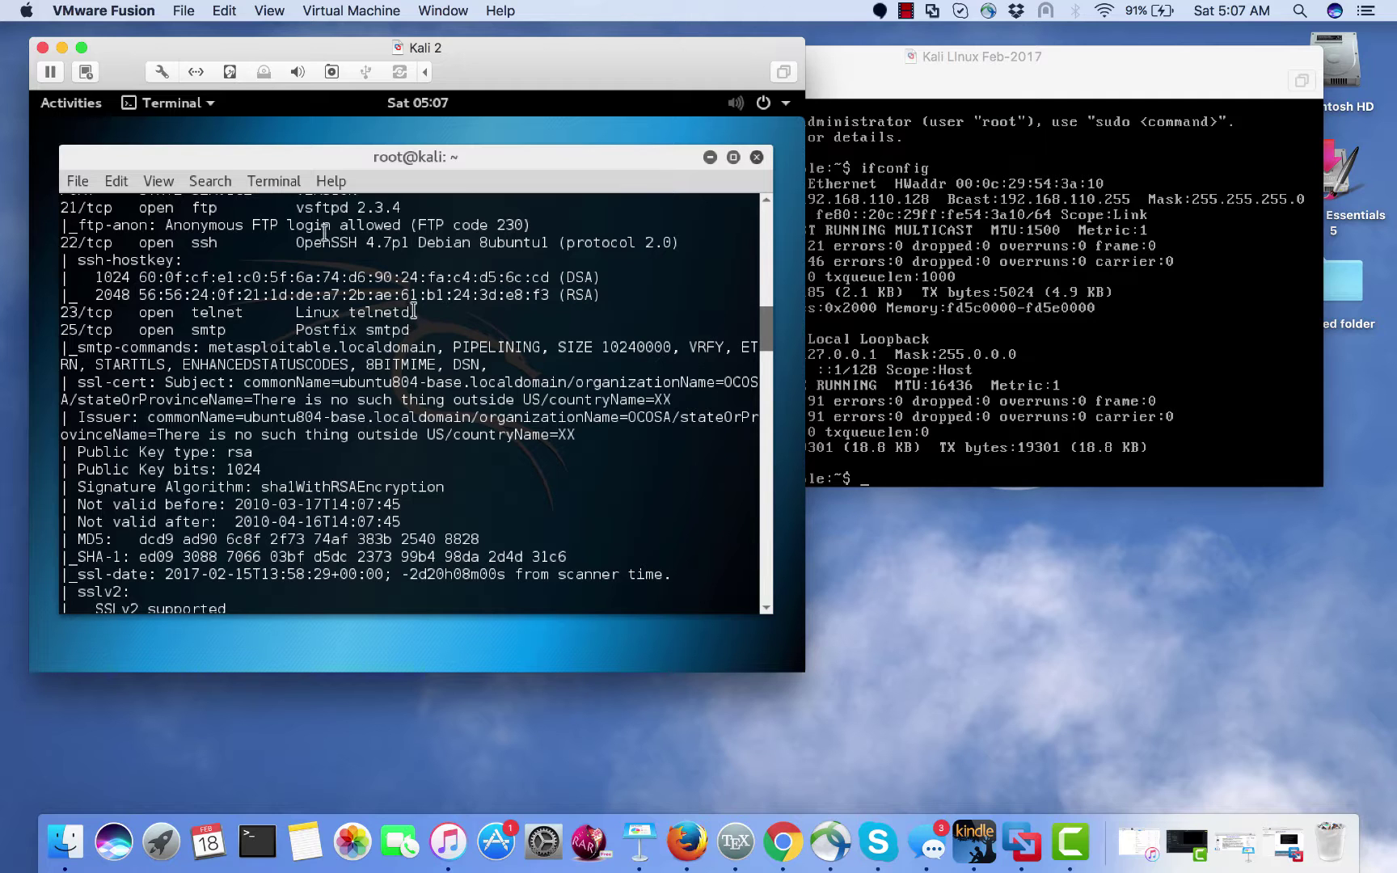
click(998, 281)
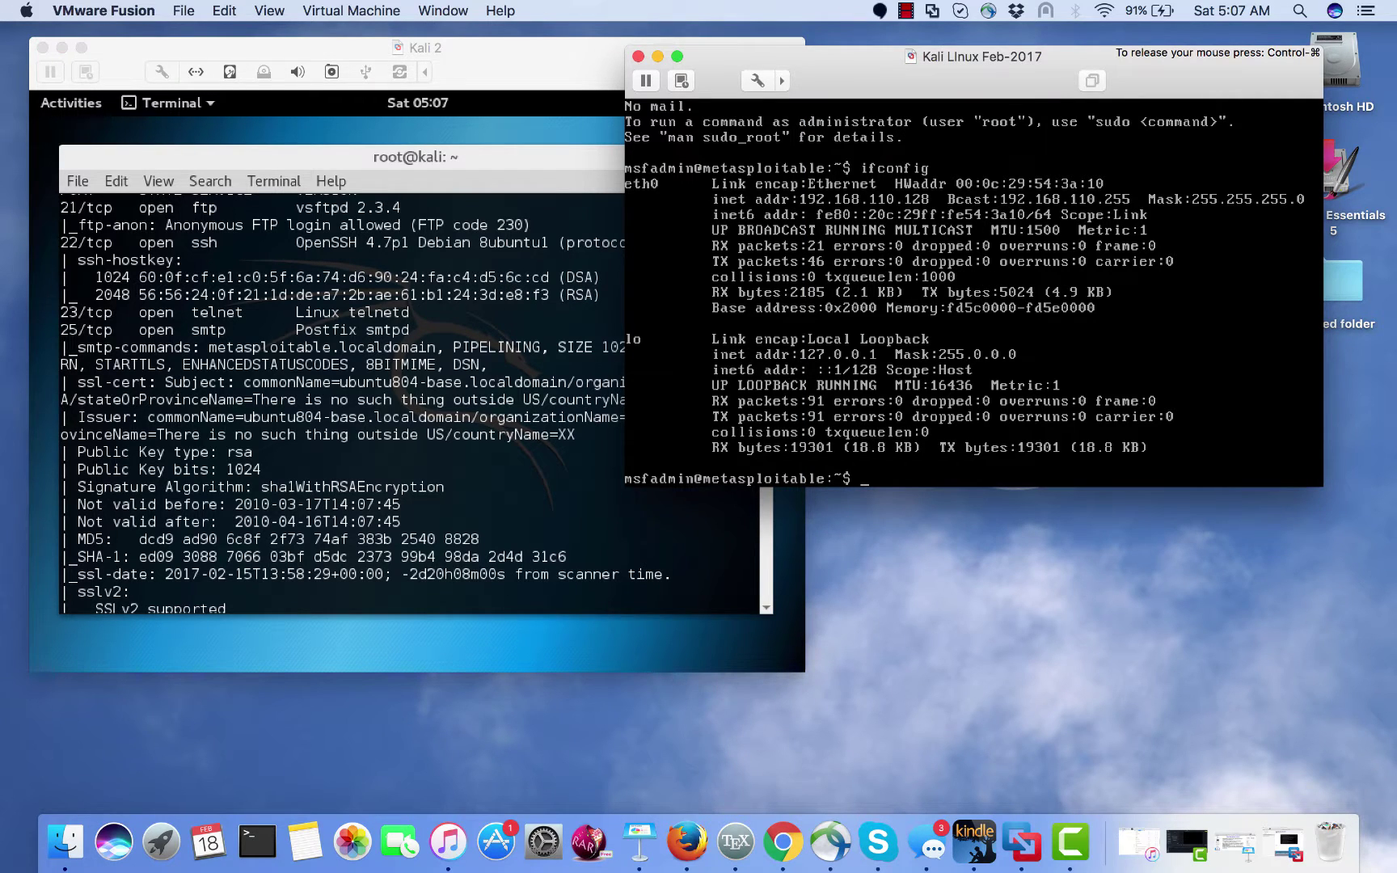
- Release input from Metasploitable and switch back to the Kali 2 nmap results
key(ctrl+super)
click(584, 349)
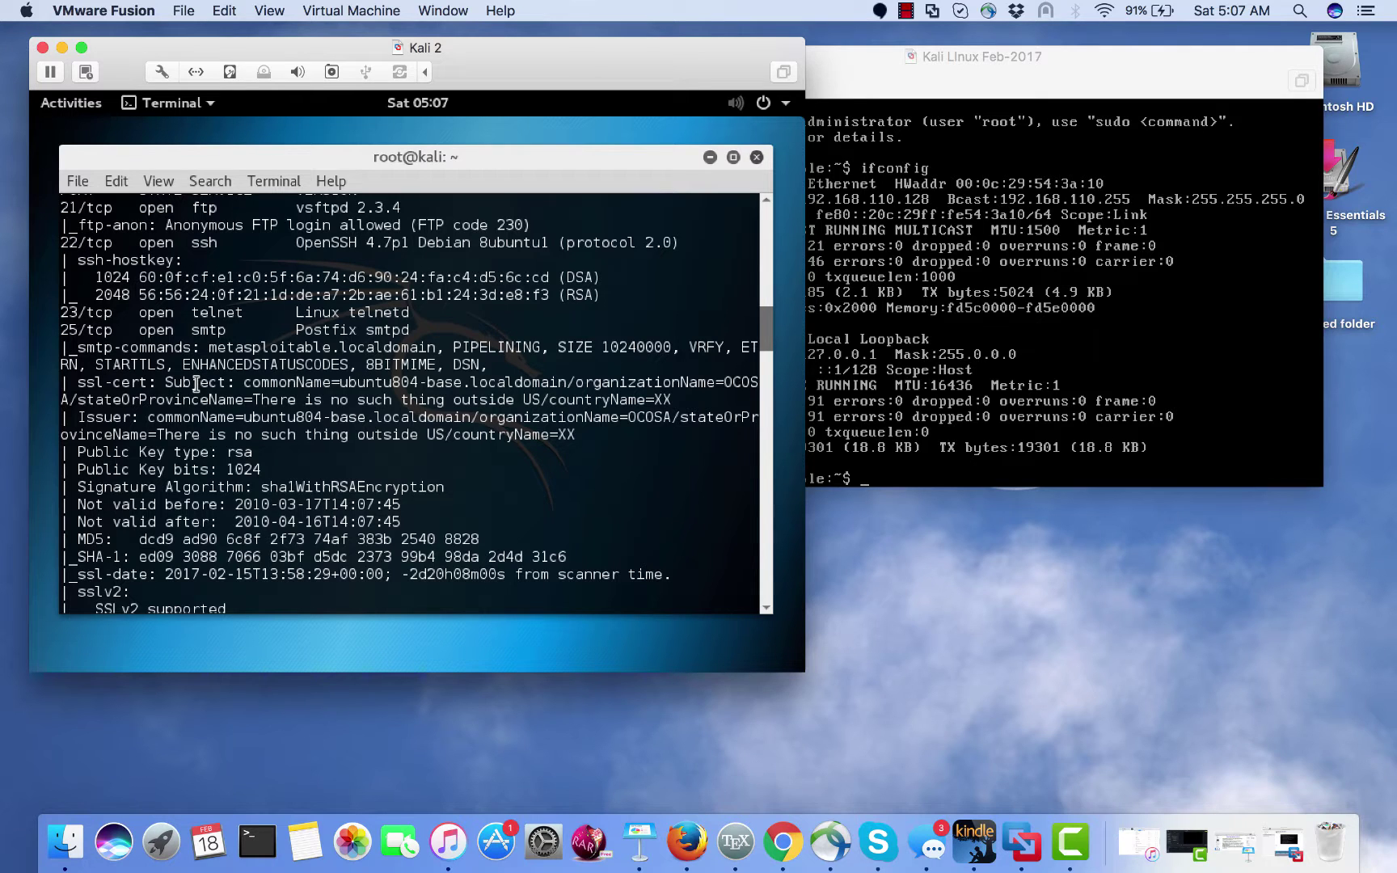
- Scroll through the nmap results, then minimize the terminal to reveal the Kali desktop
scroll(197, 379, down, 3)
scroll(197, 383, down, 5)
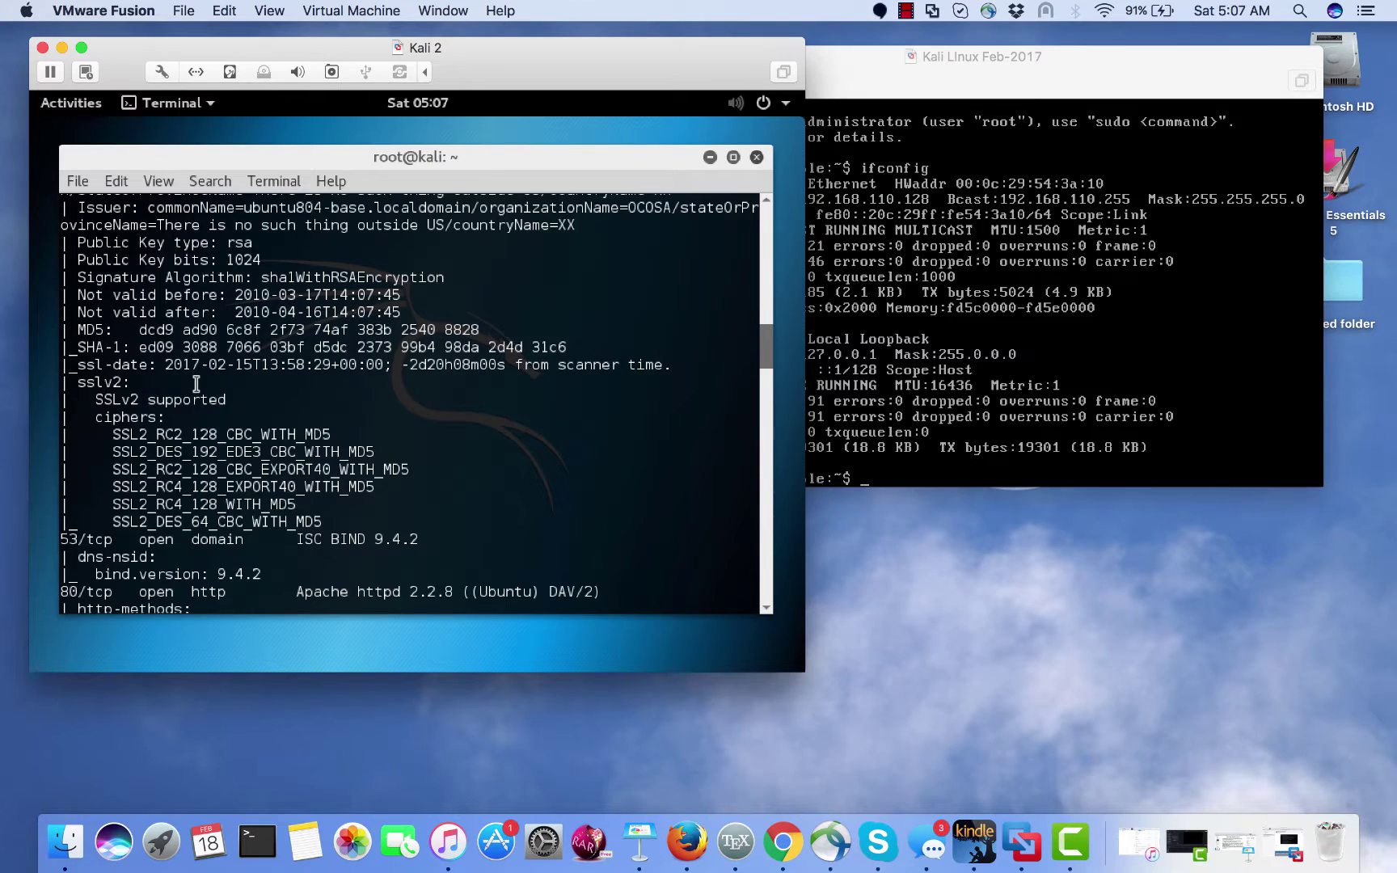
scroll(197, 384, down, 3)
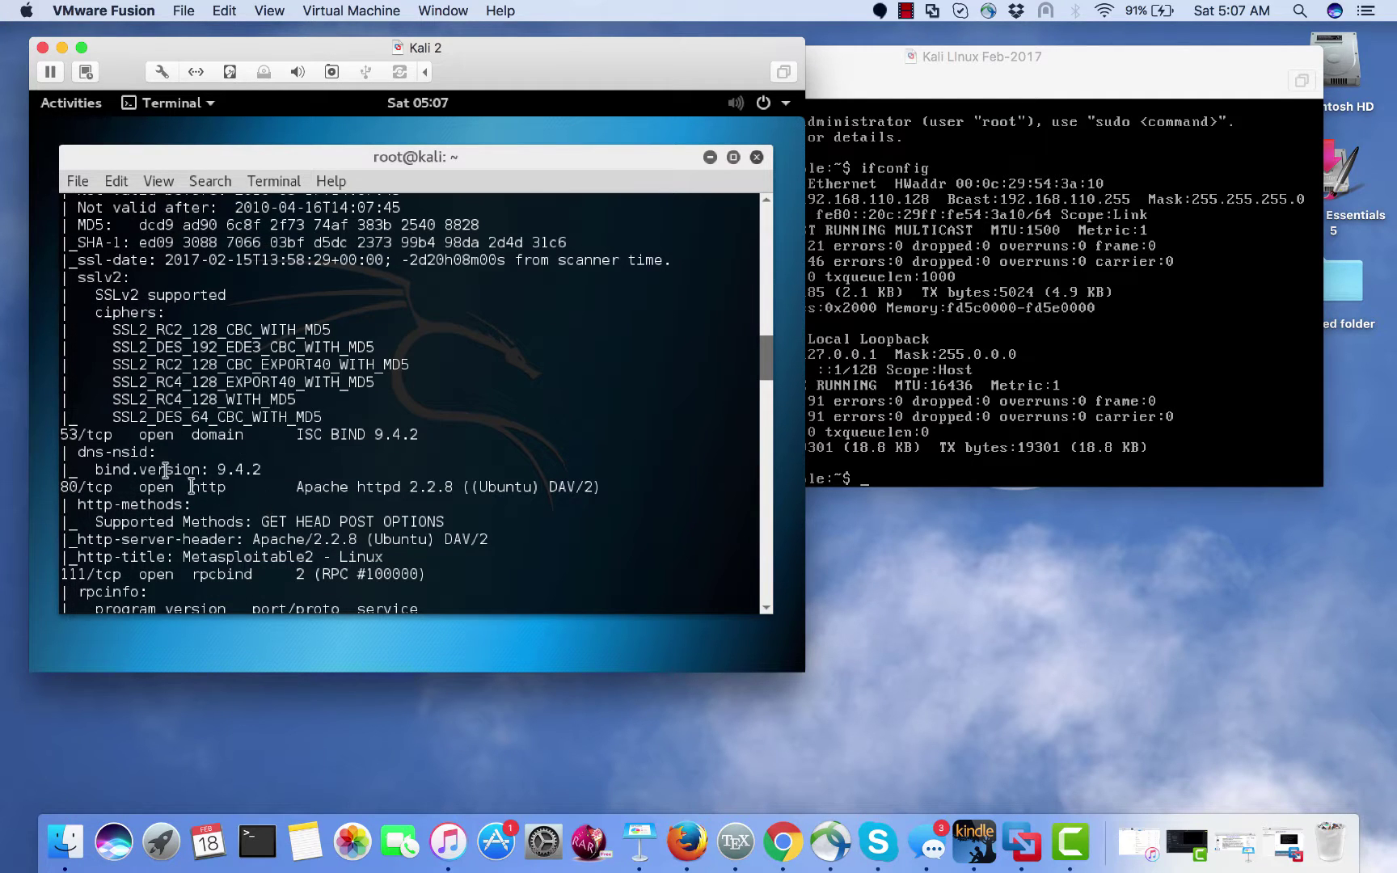
scroll(169, 529, down, 5)
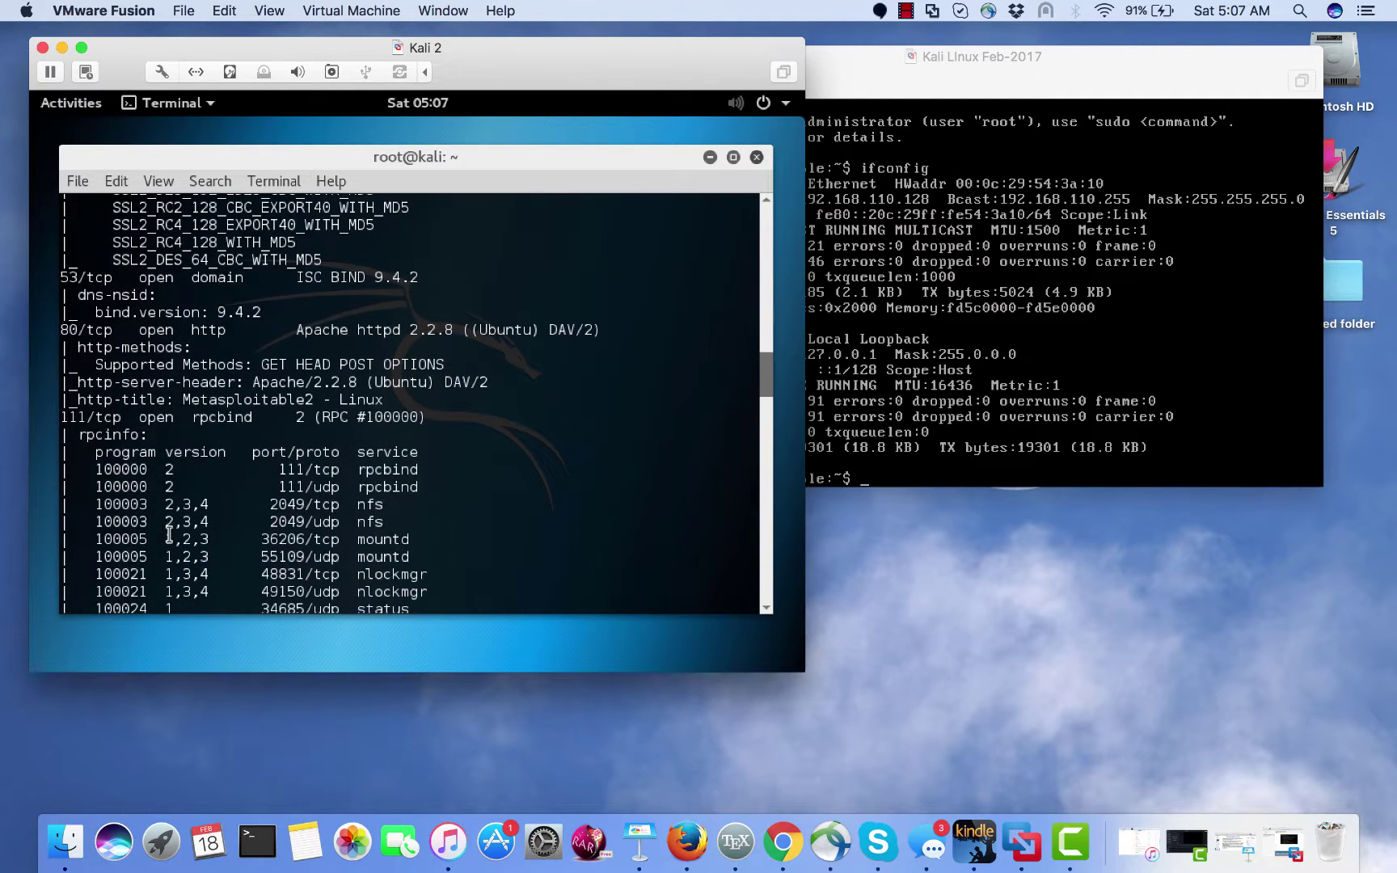
scroll(169, 533, down, 15)
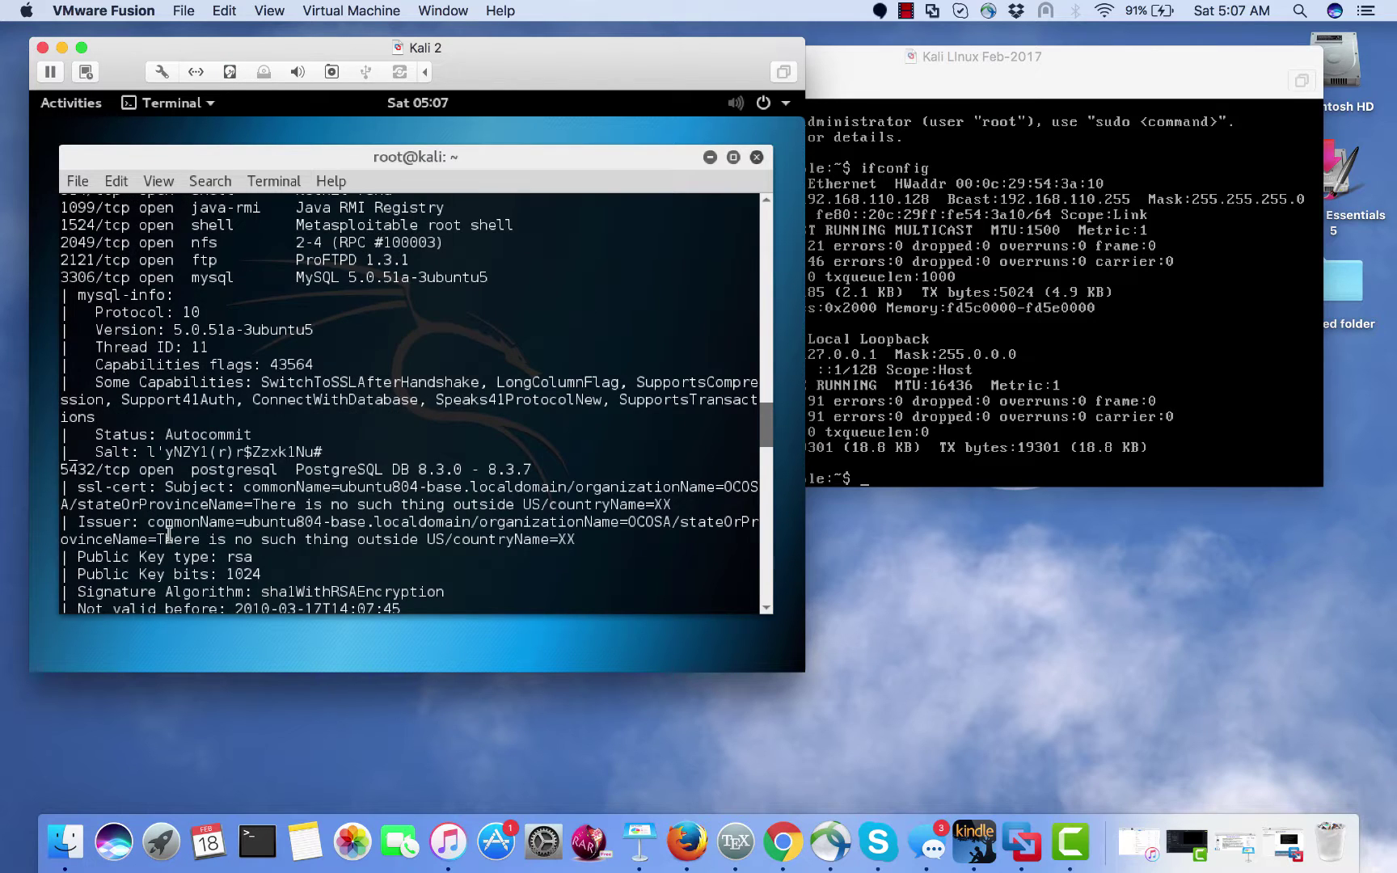
scroll(169, 533, up, 15)
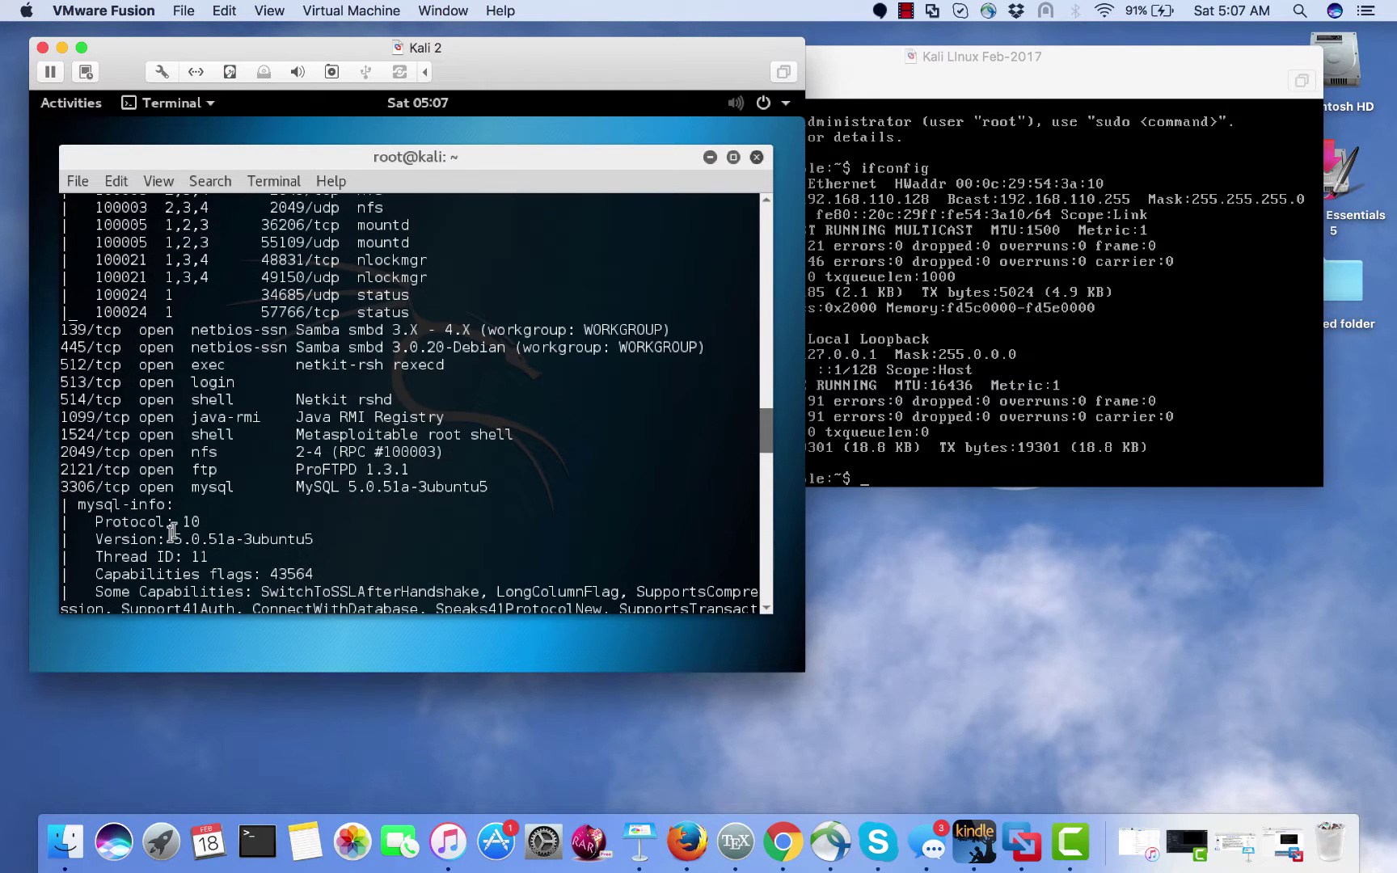
click(708, 157)
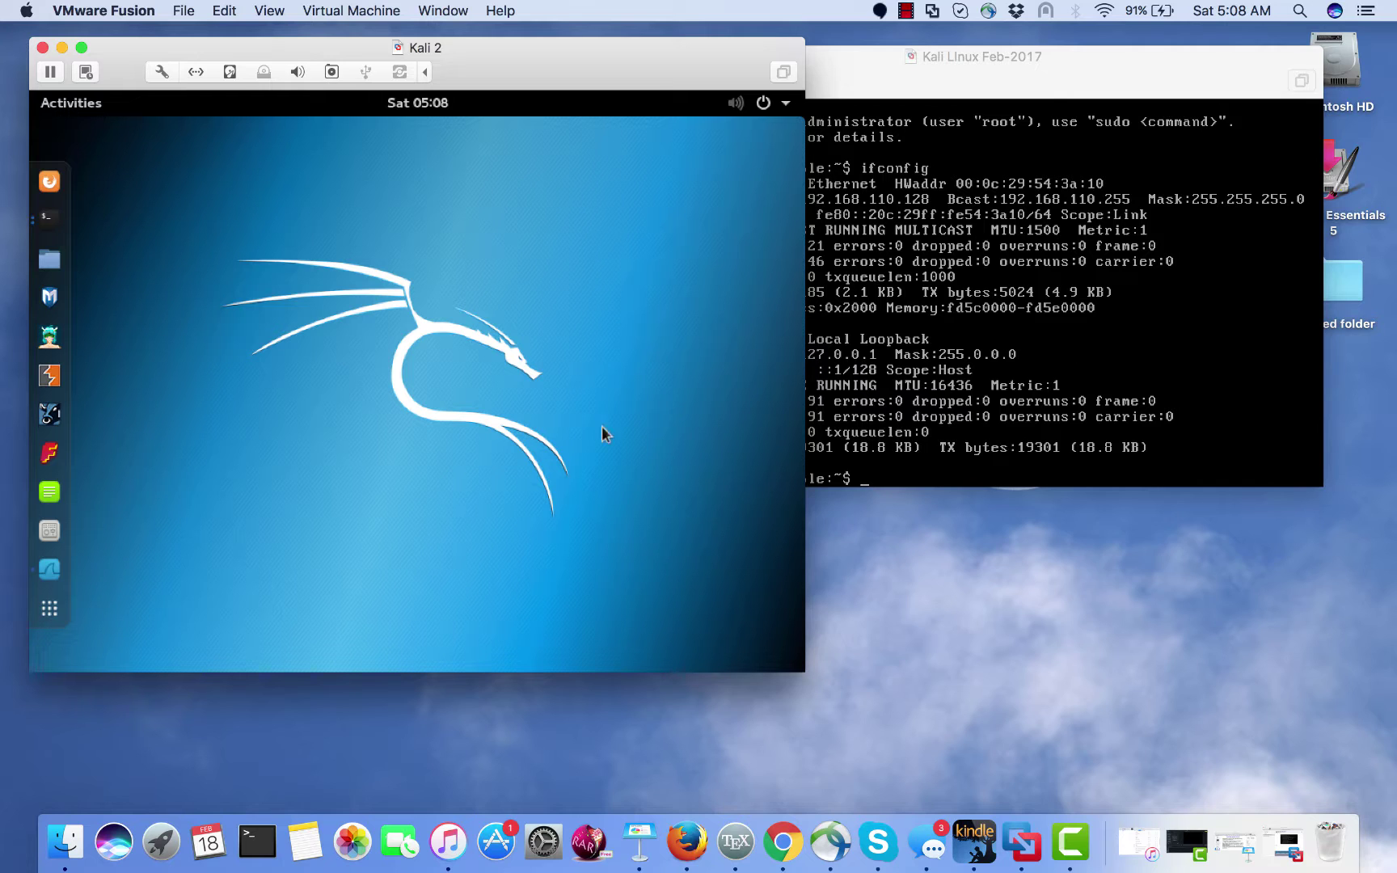
- Start a Wireshark capture on eth0 with filter 'host 192.168.110.128 and port 21'
click(47, 576)
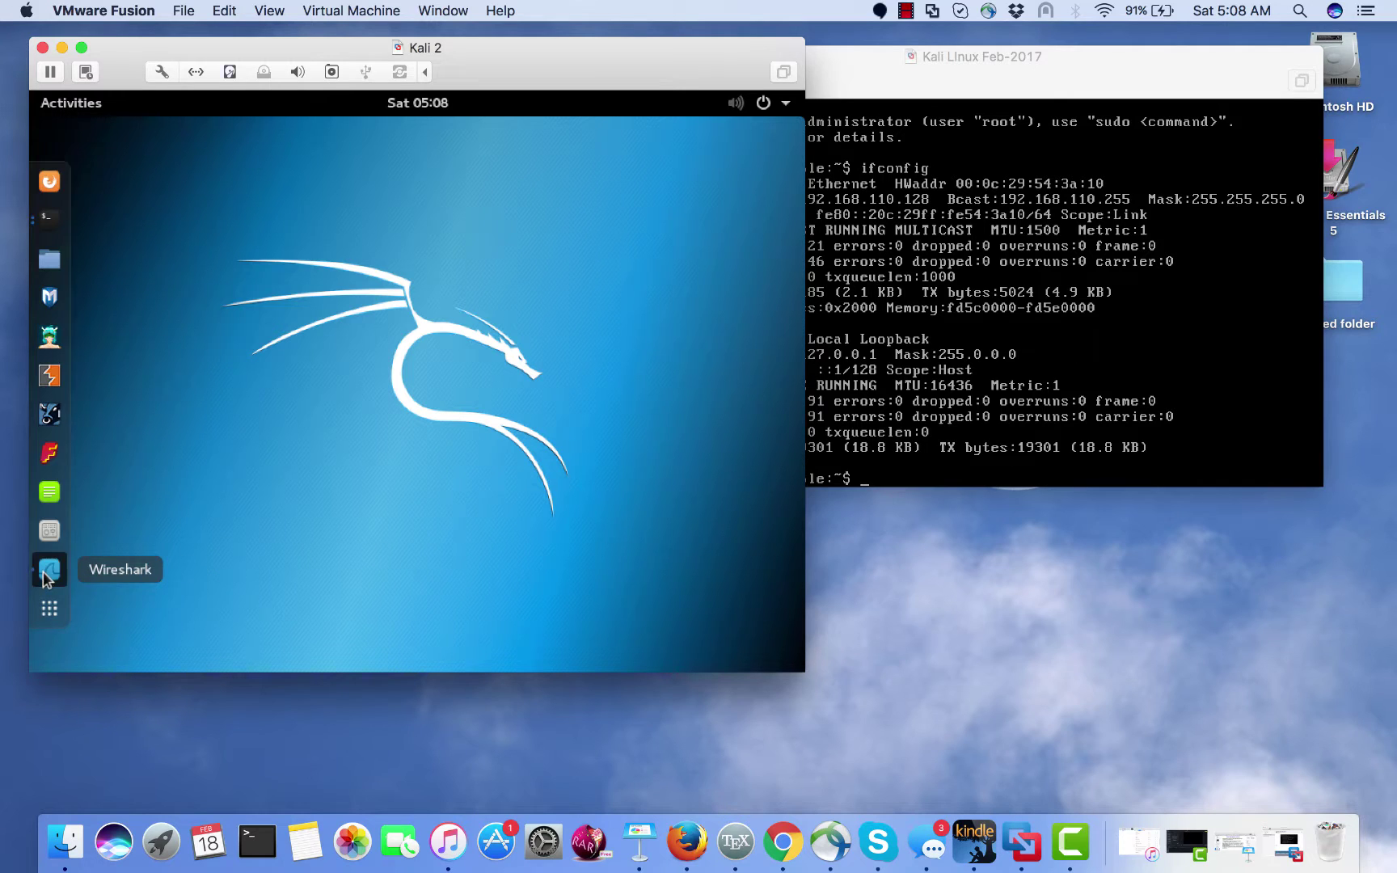
click(458, 378)
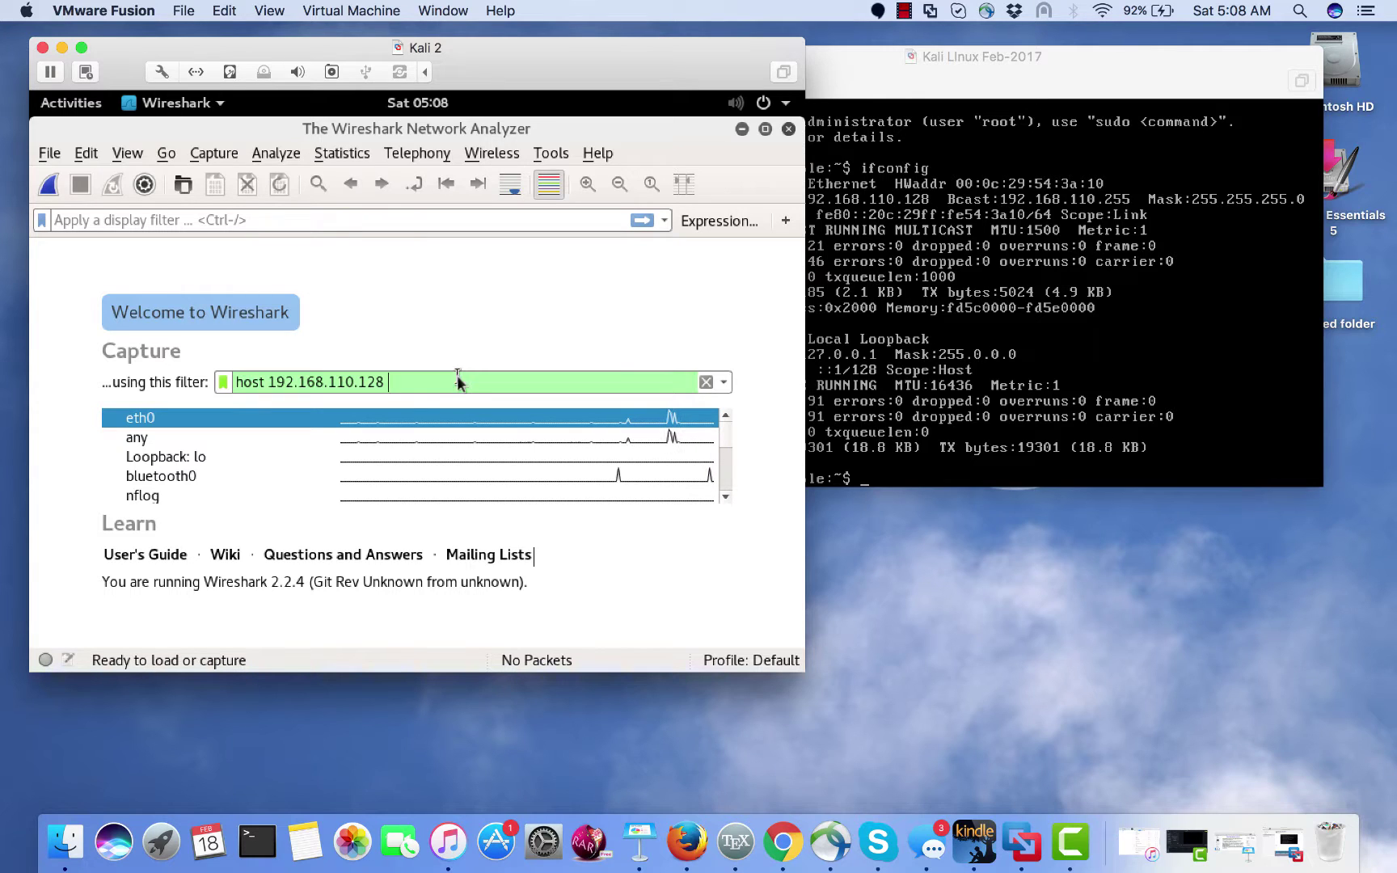
text(and port)
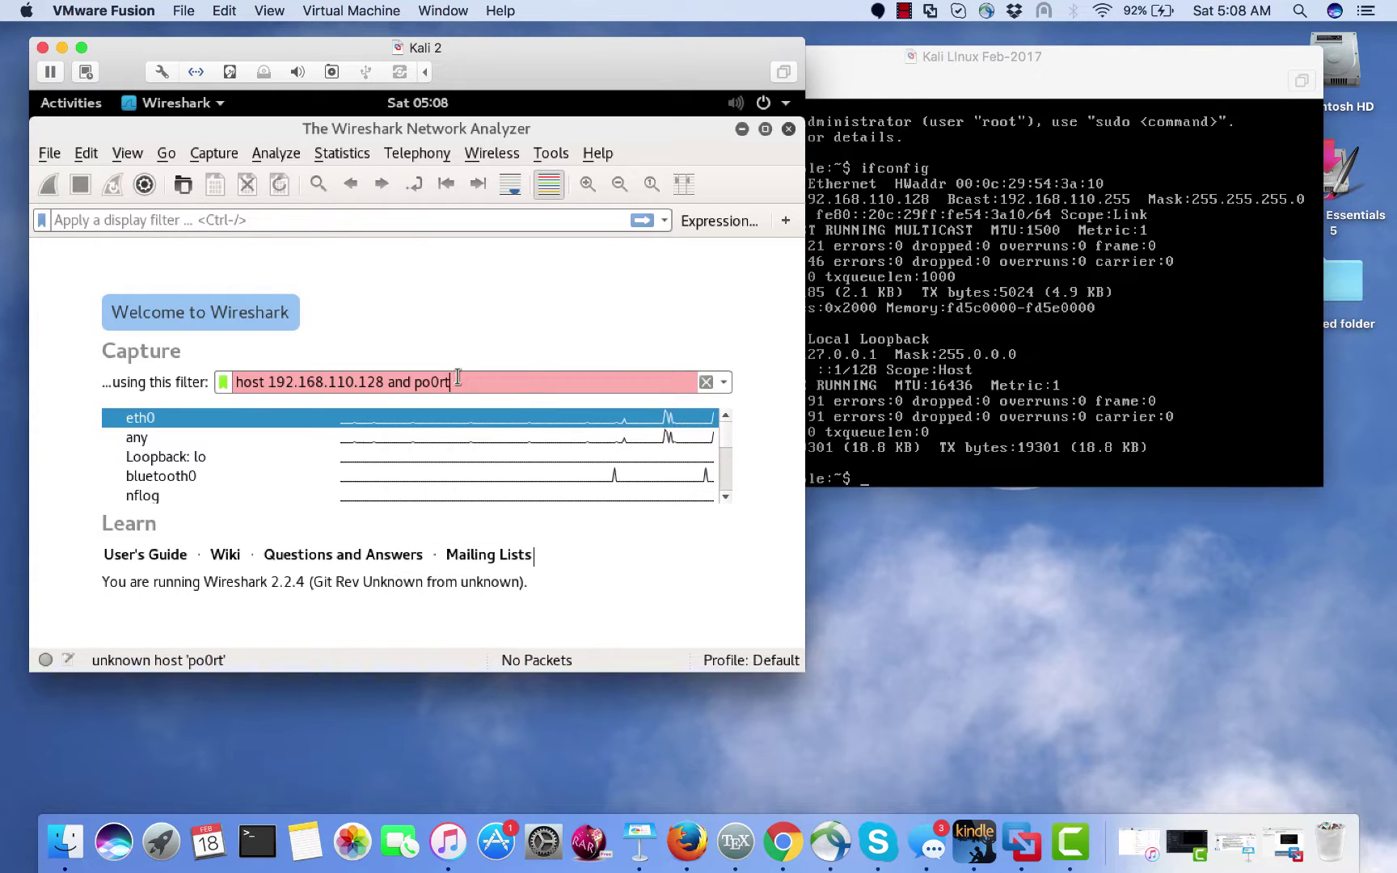
key(BackSpace)
key(BackSpace)
text(rt 22)
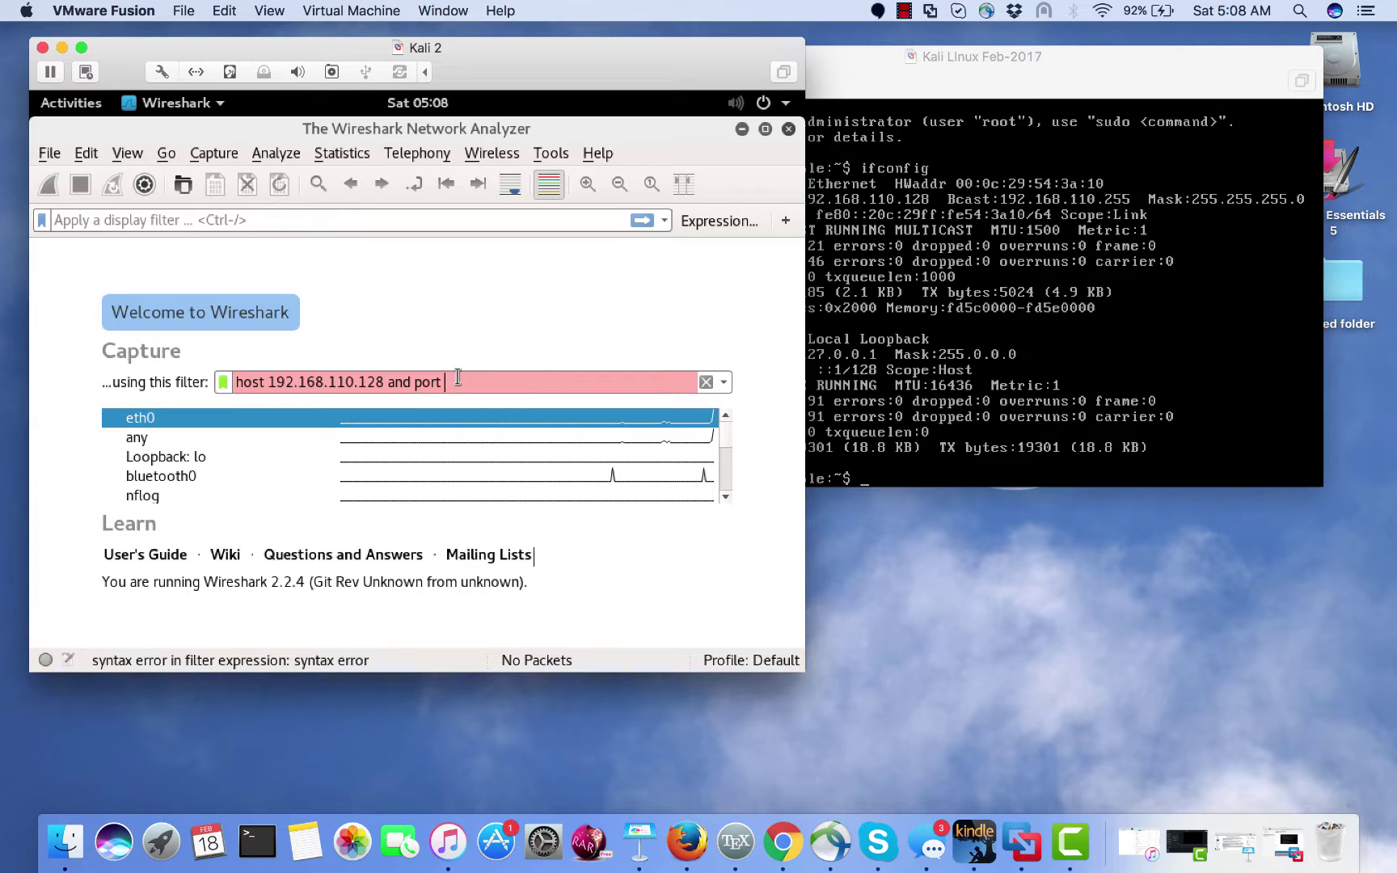
text(1)
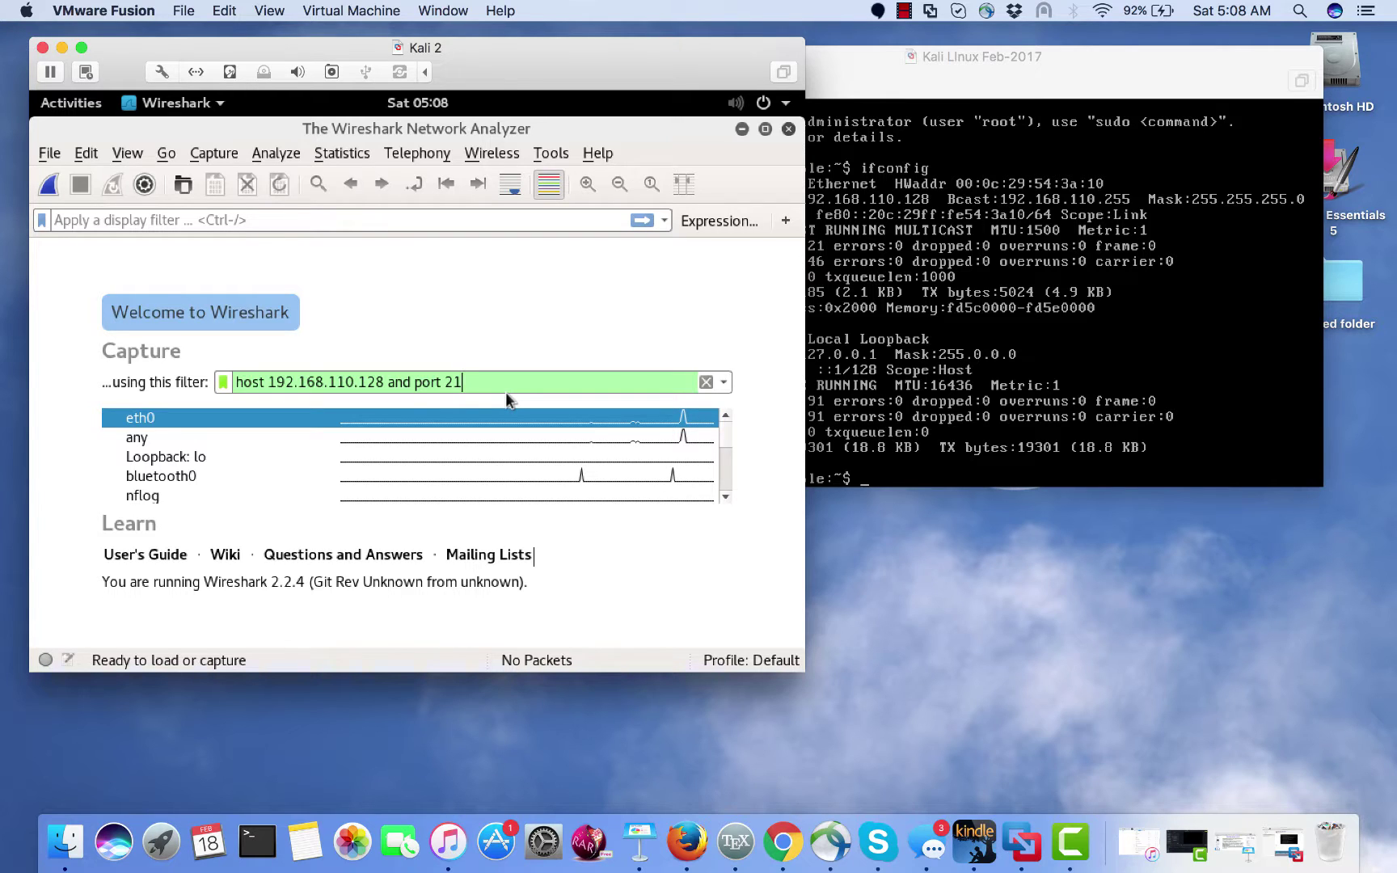
key(Return)
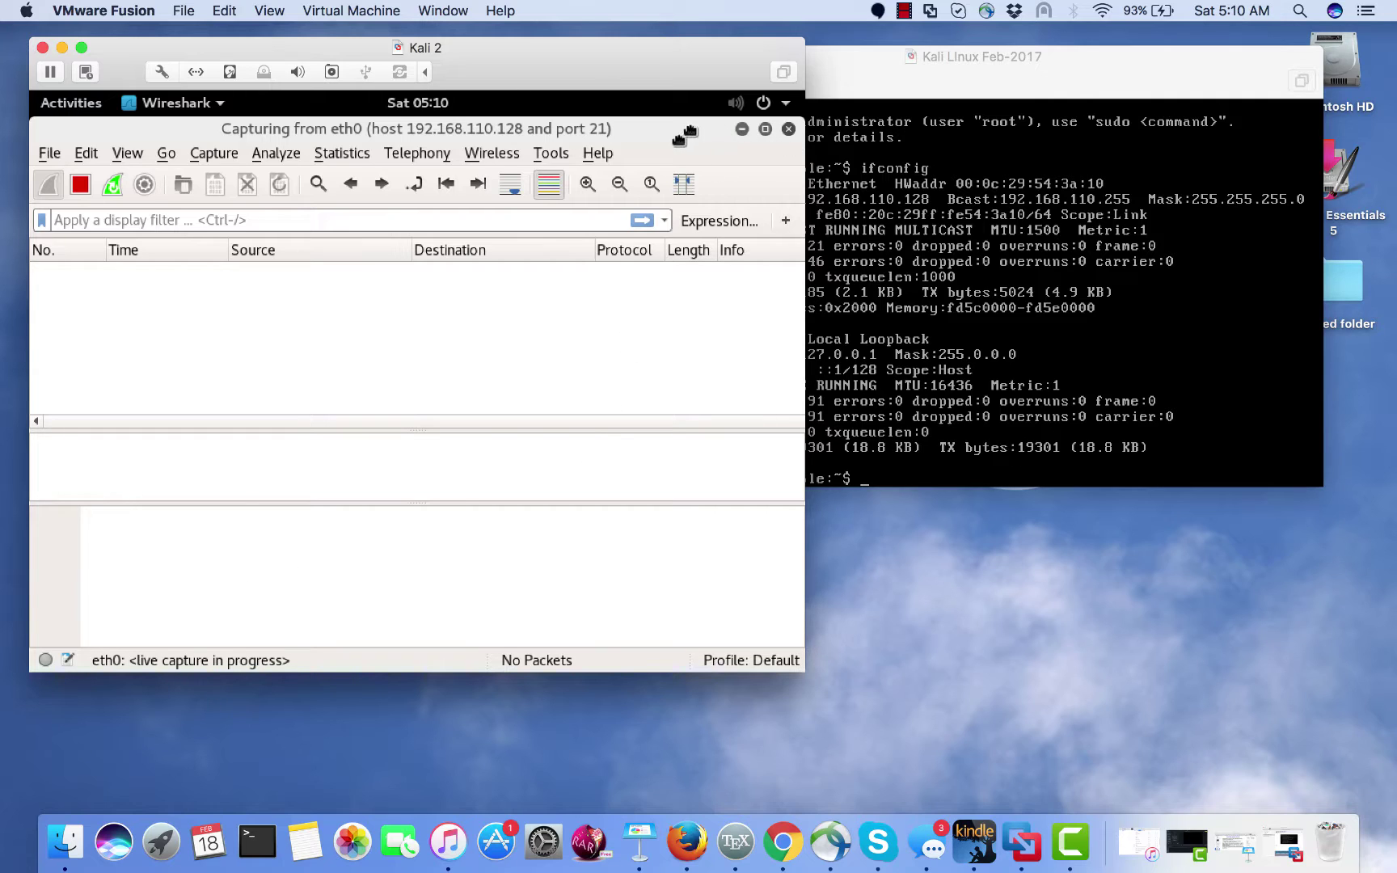
- Shrink Wireshark to a smaller window, move it right, and bring the terminal forward
click(764, 130)
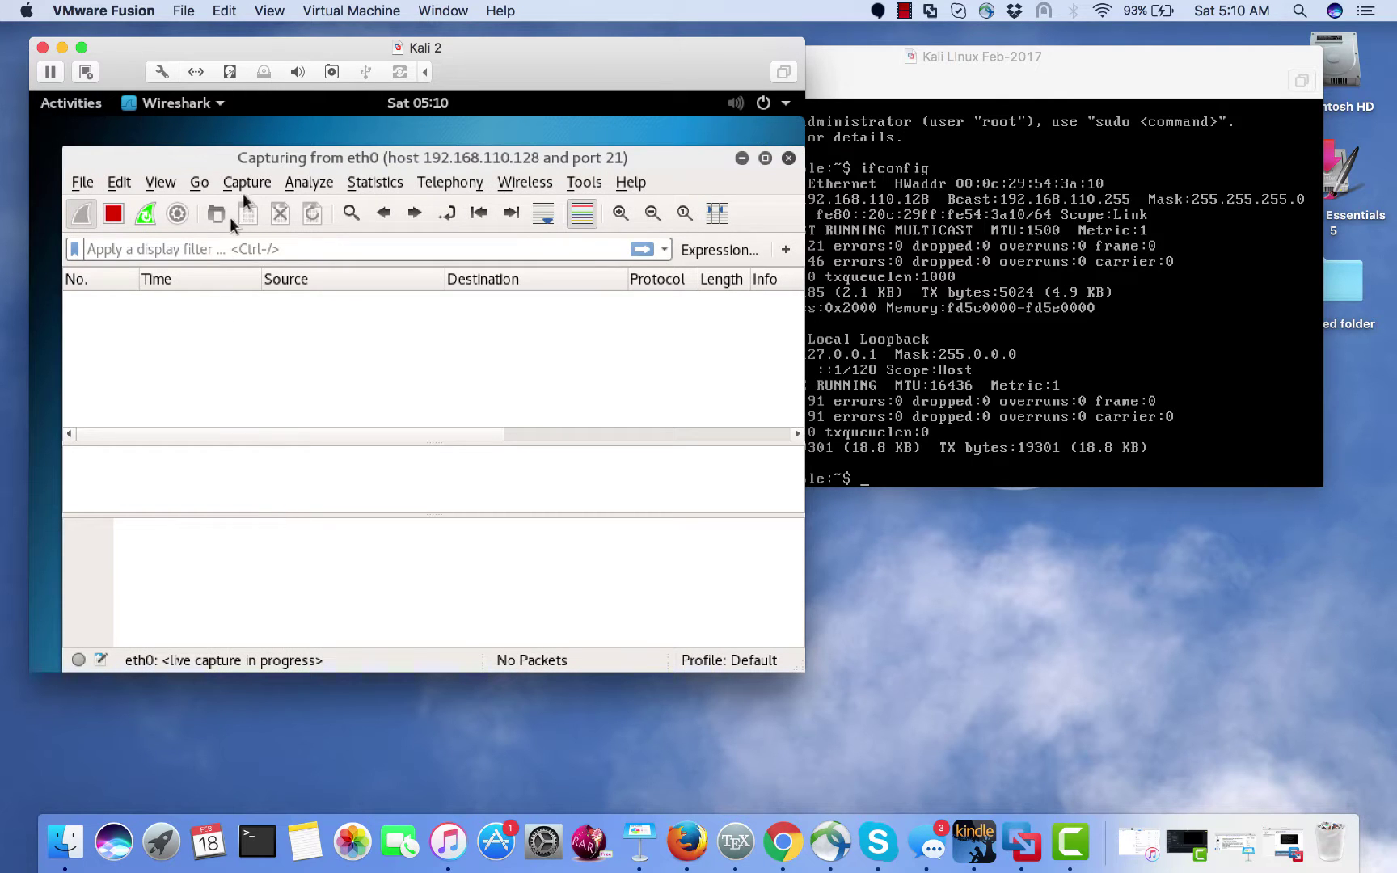
drag(244, 156, 325, 154)
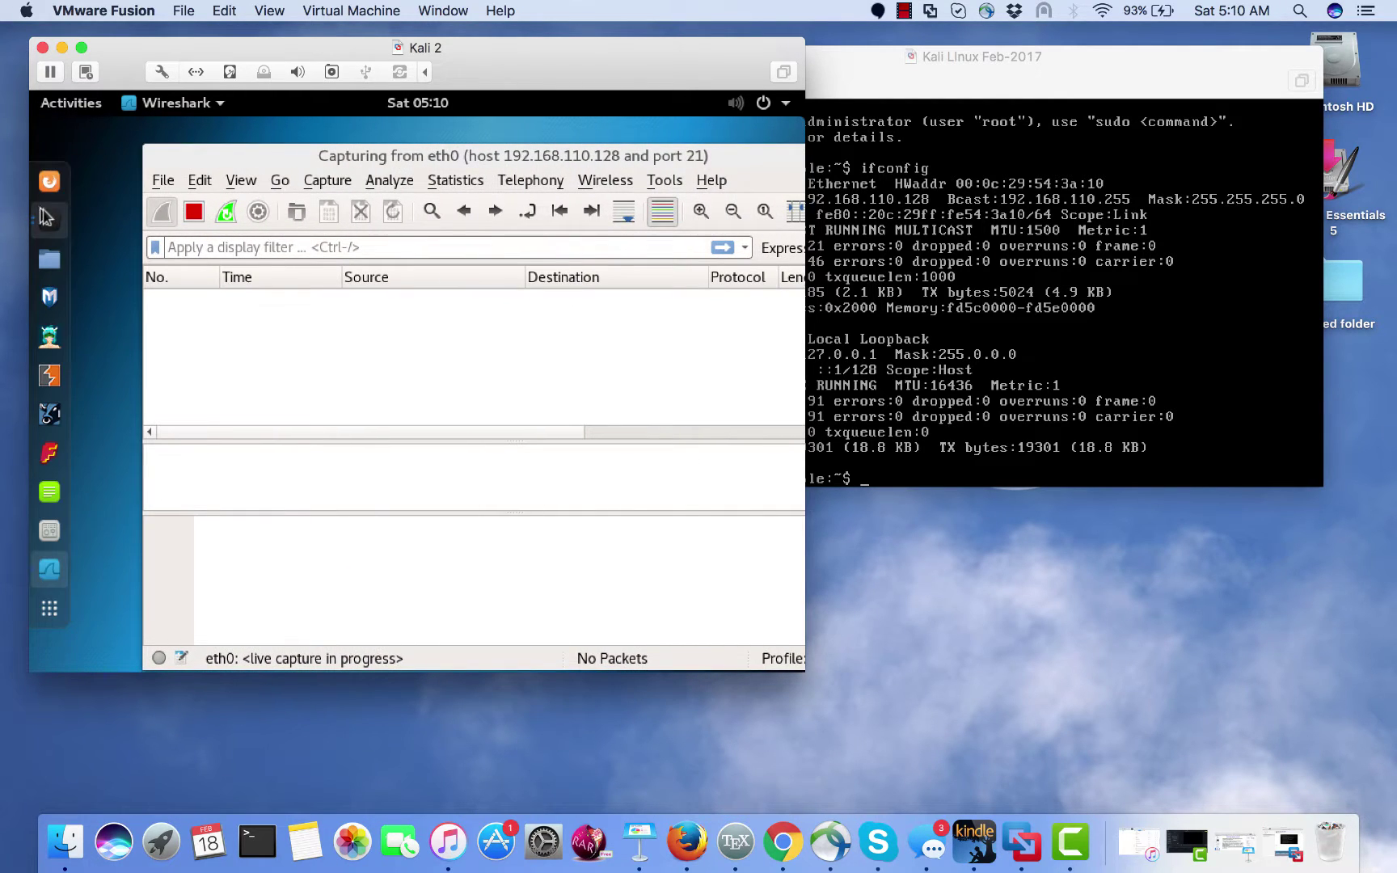
click(46, 217)
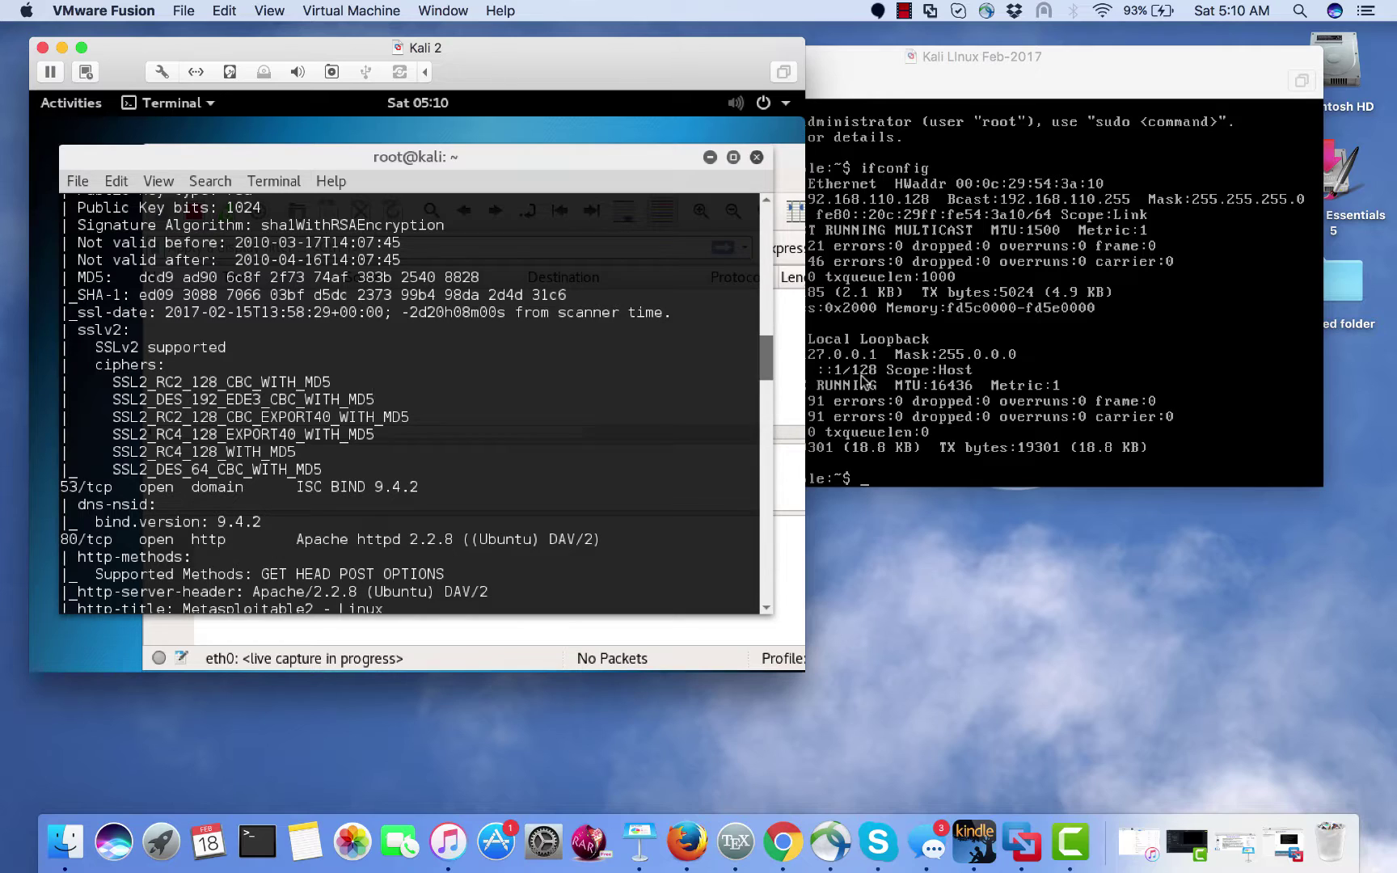
- Scroll to the bottom prompt and begin typing 'ftp 192.168.110.128'
drag(767, 379, 736, 608)
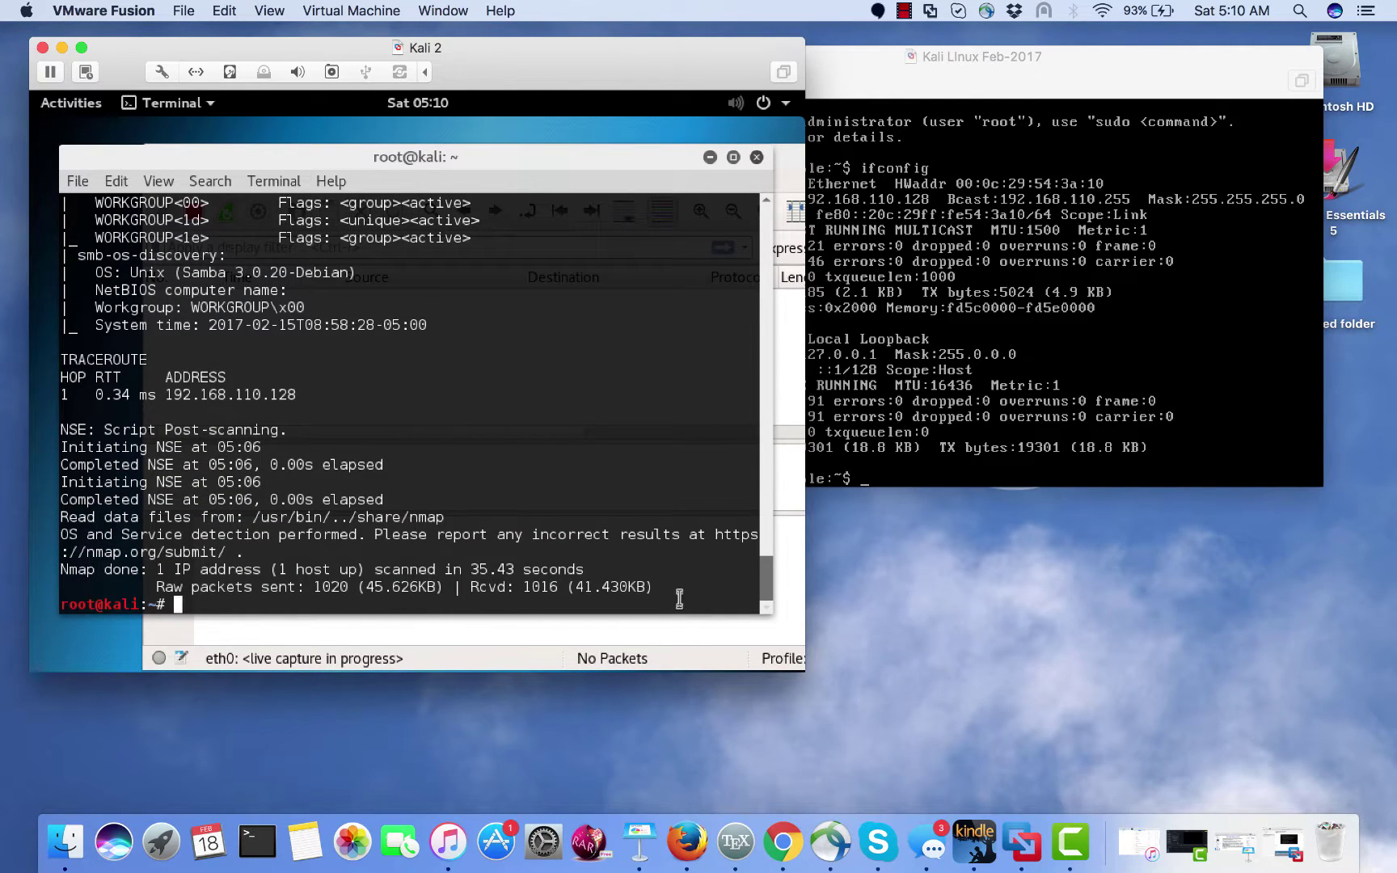
text(ftp 192.168110.128)
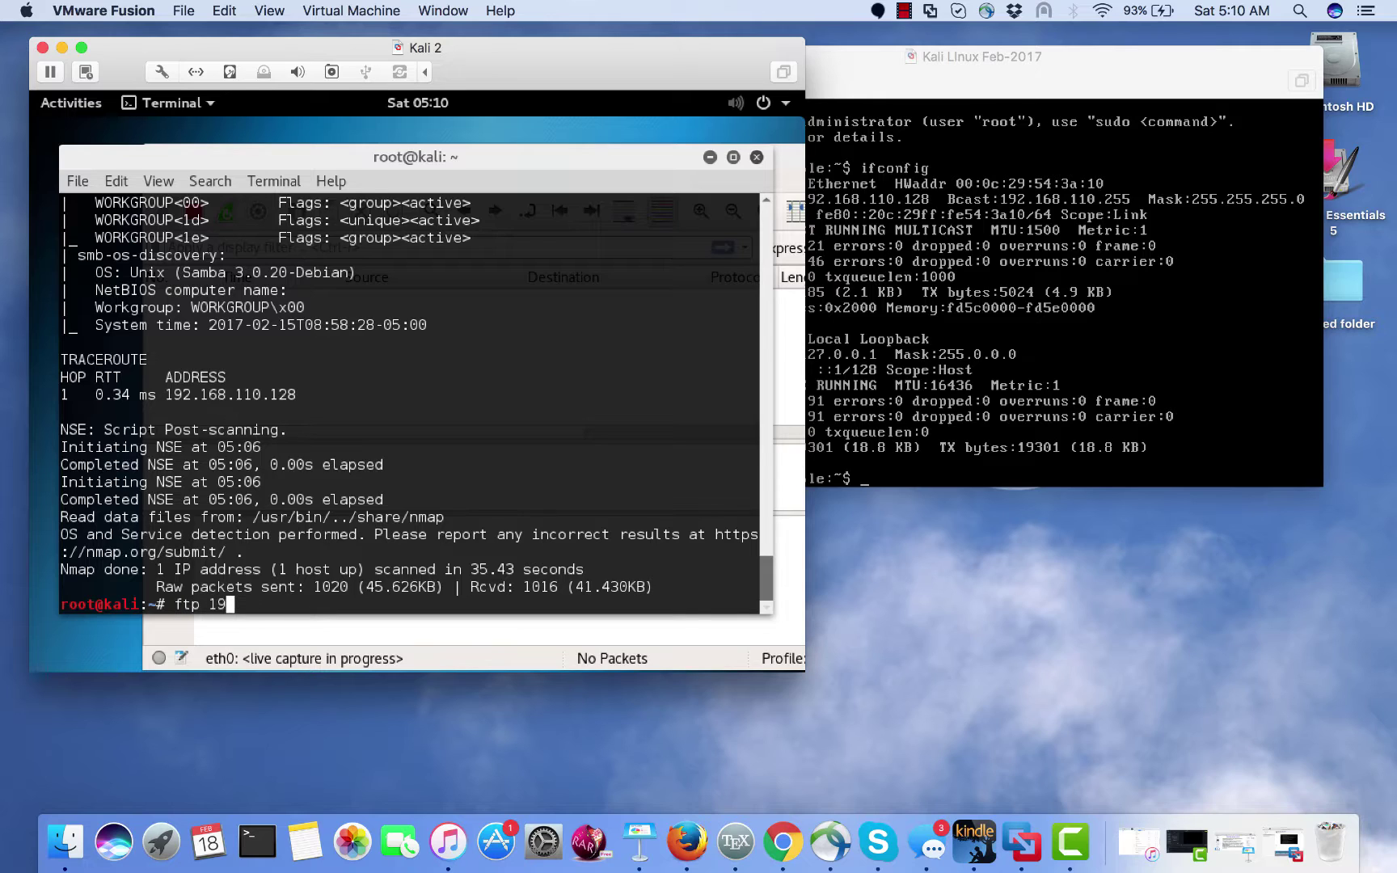
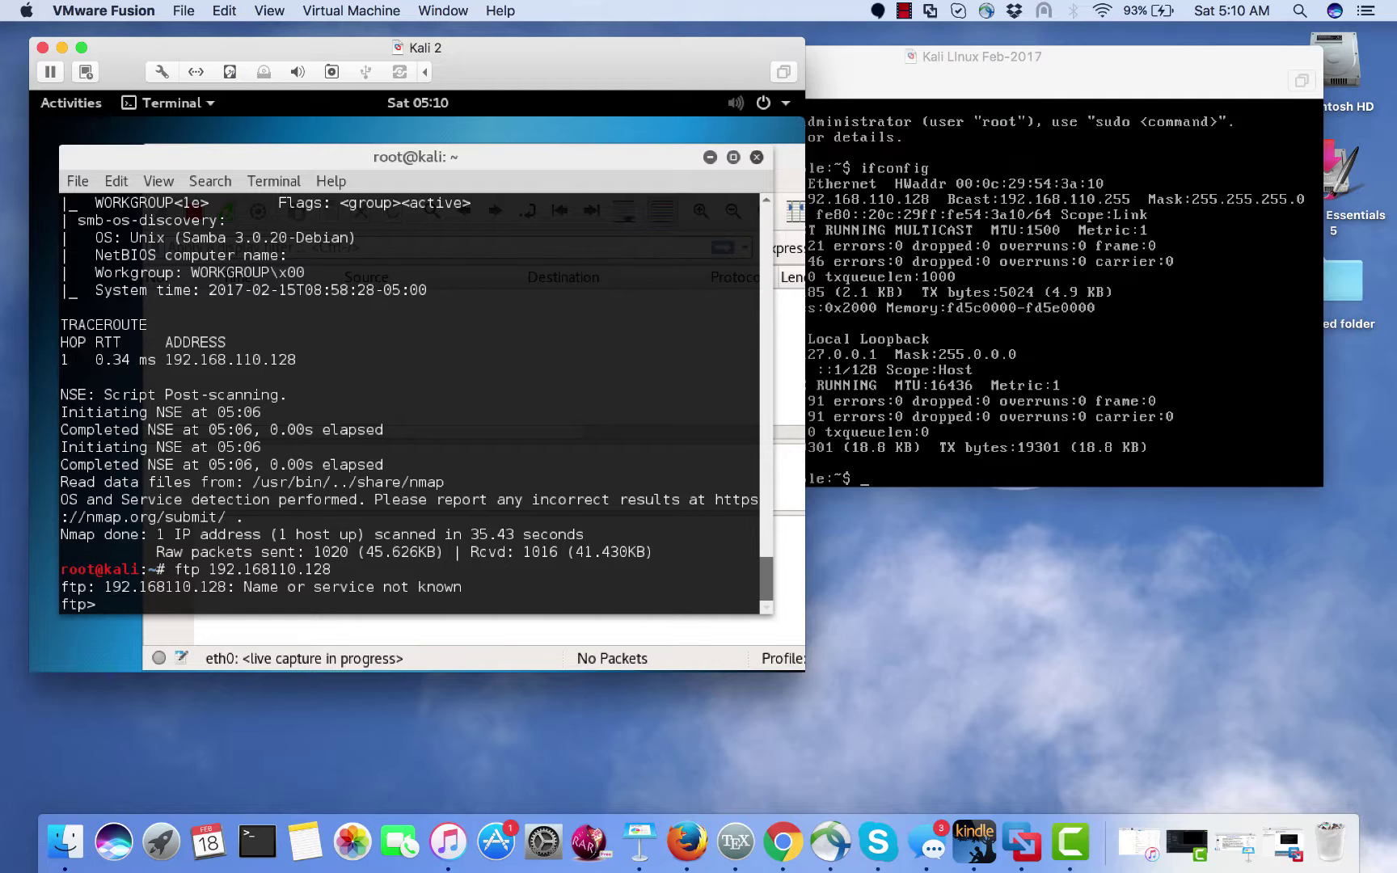
- Quit the ftp session after the mistyped address returned 'Name or service not known'
text(quit)
key(Return)
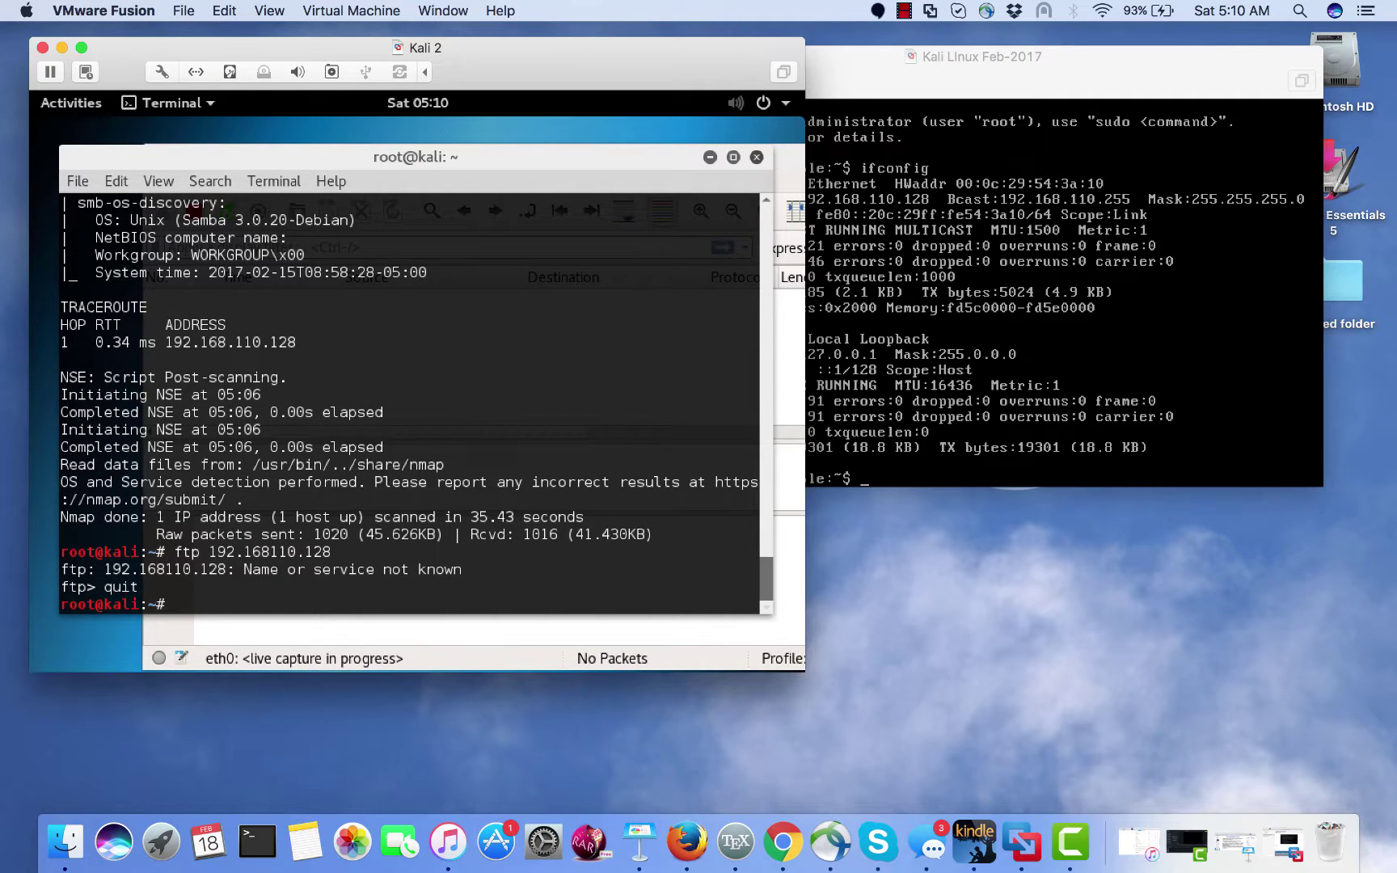
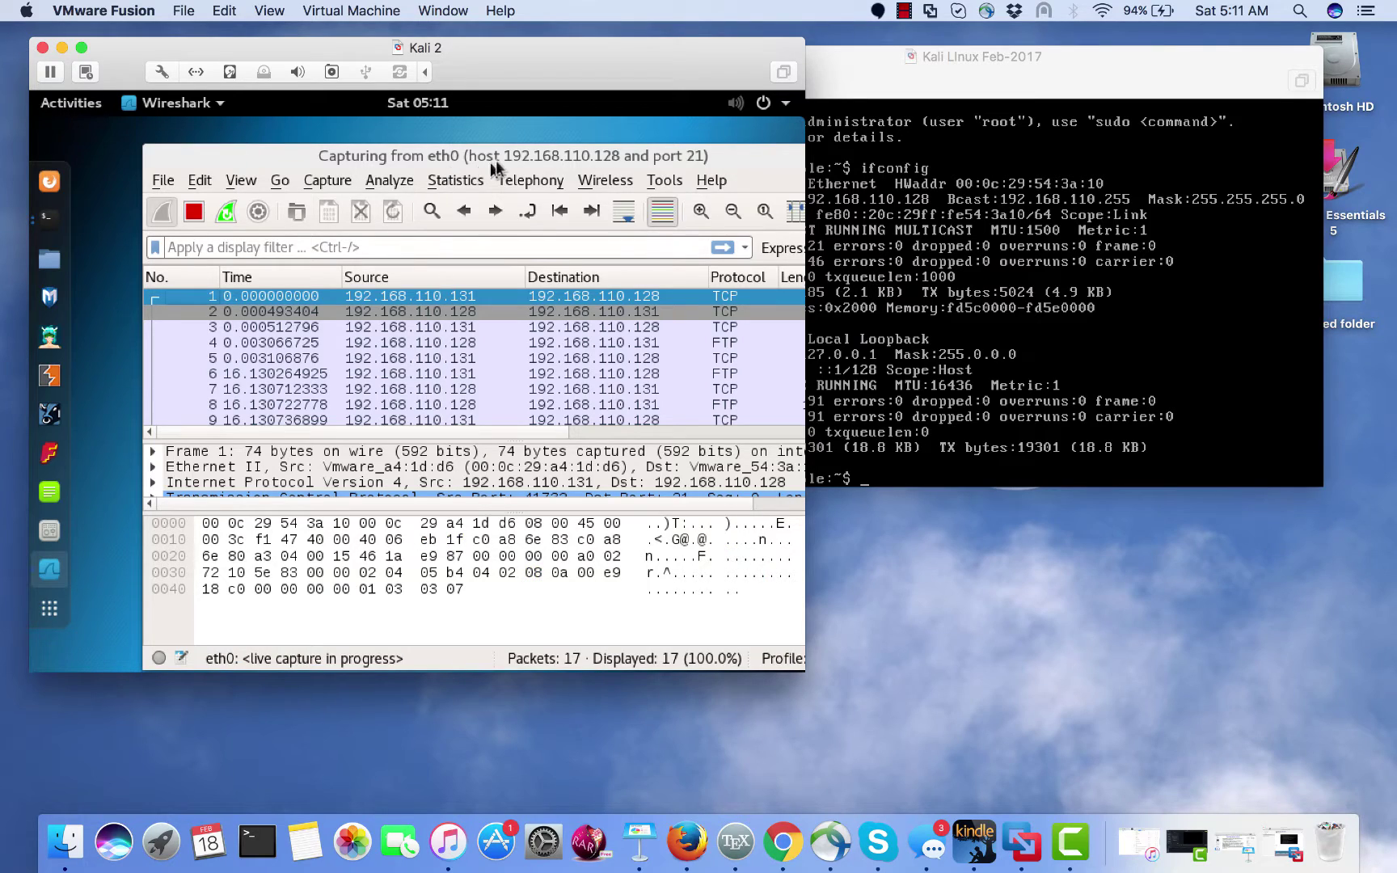
- Move the Wireshark window aside and stop the live FTP capture on eth0 at 17 packets
drag(495, 159, 442, 149)
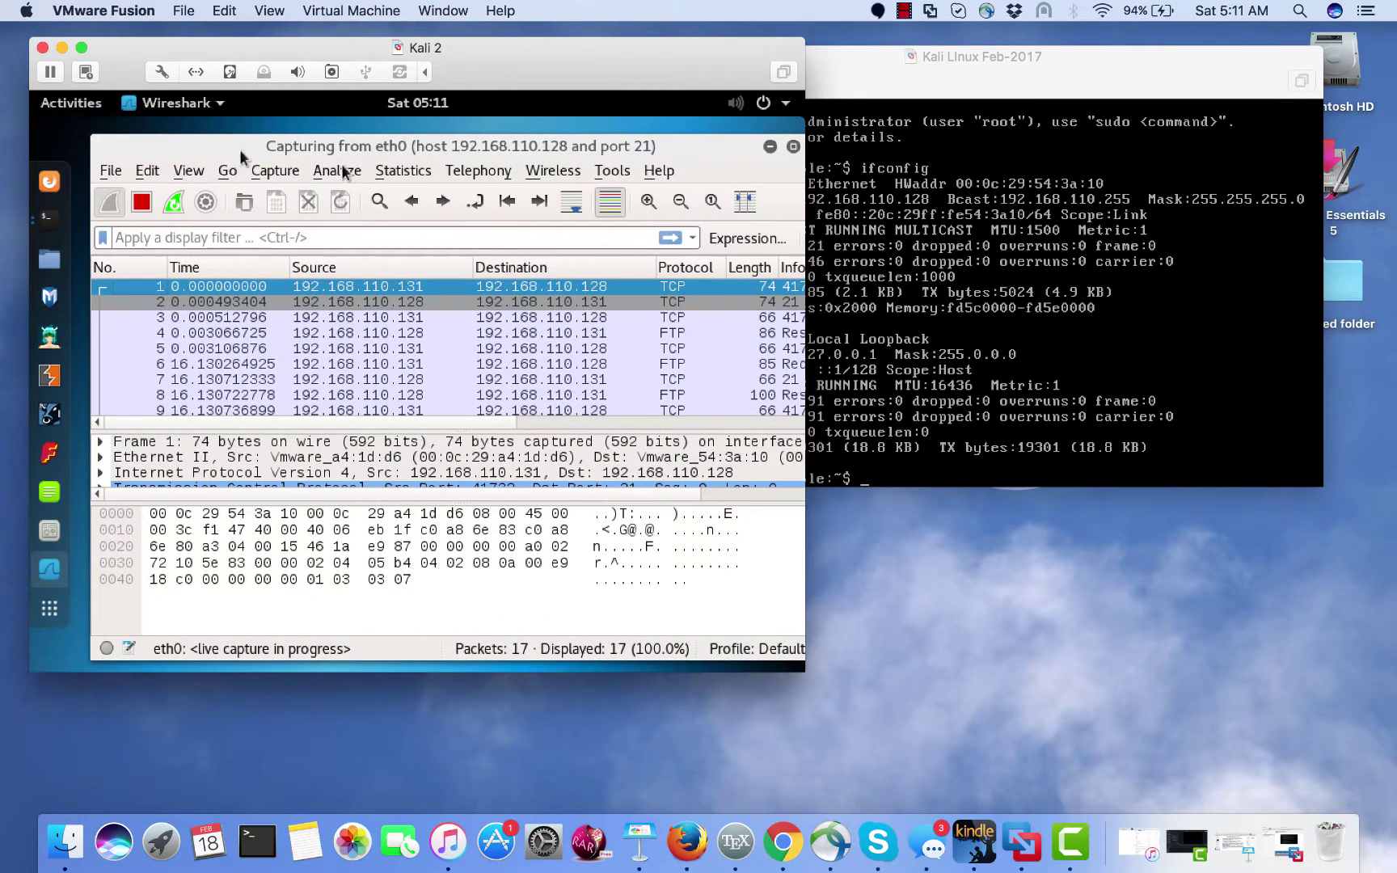
click(140, 202)
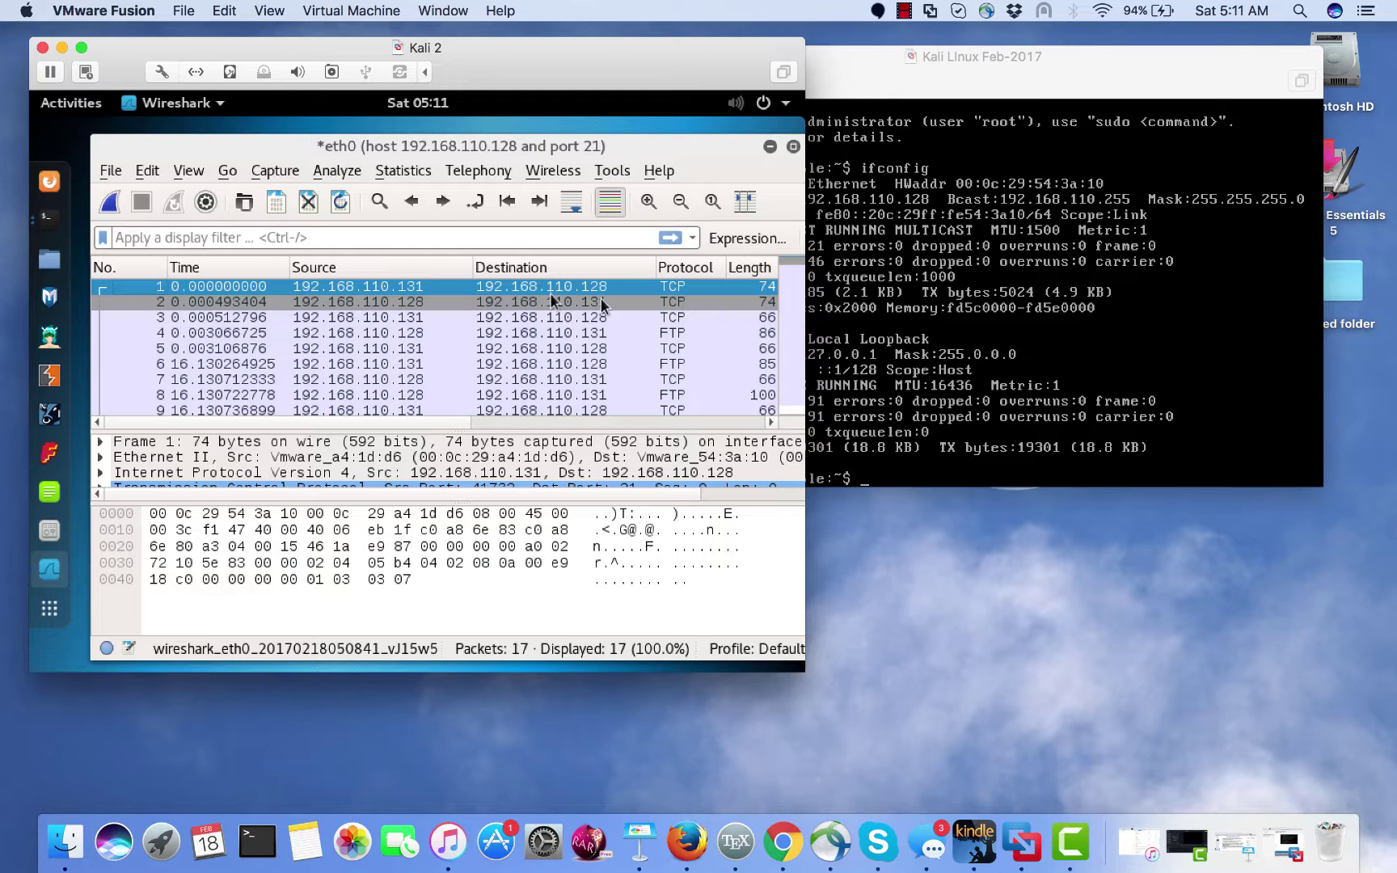
- Inspect packet 4 (server greeting) and packet 6 (USER request), then enlarge the Kali VM display
click(669, 332)
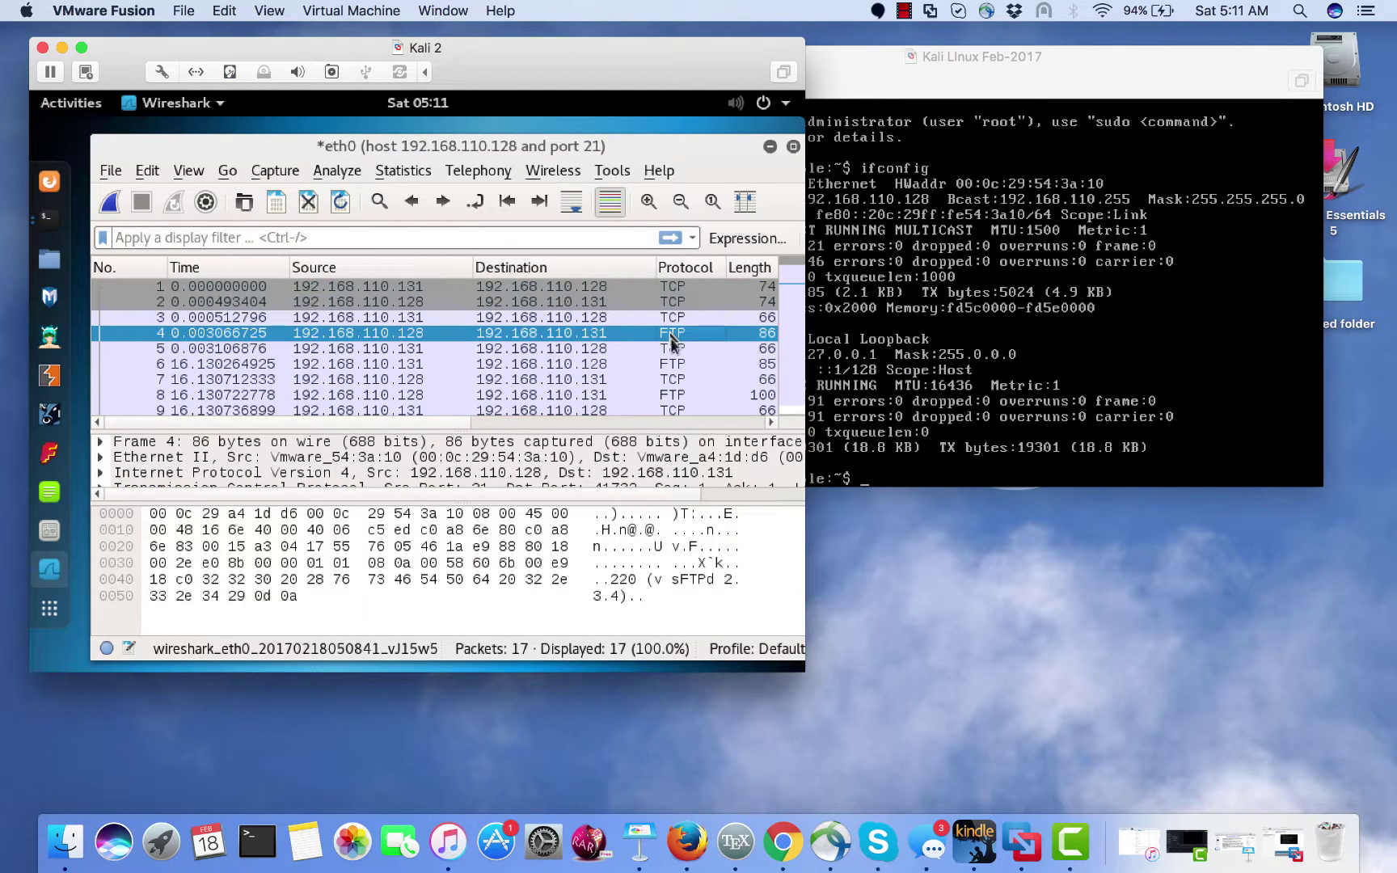
click(671, 364)
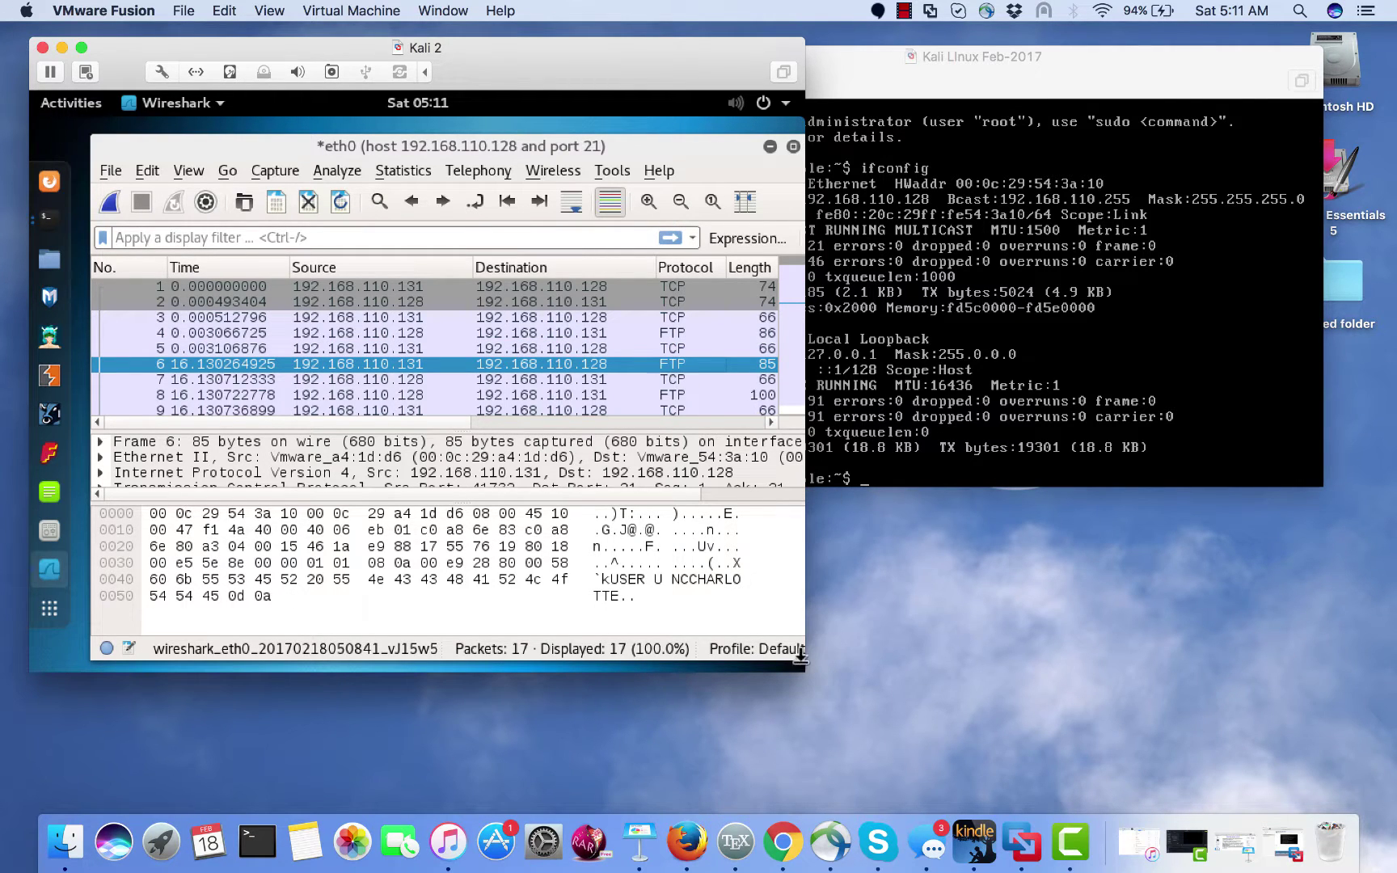
drag(799, 672, 1171, 737)
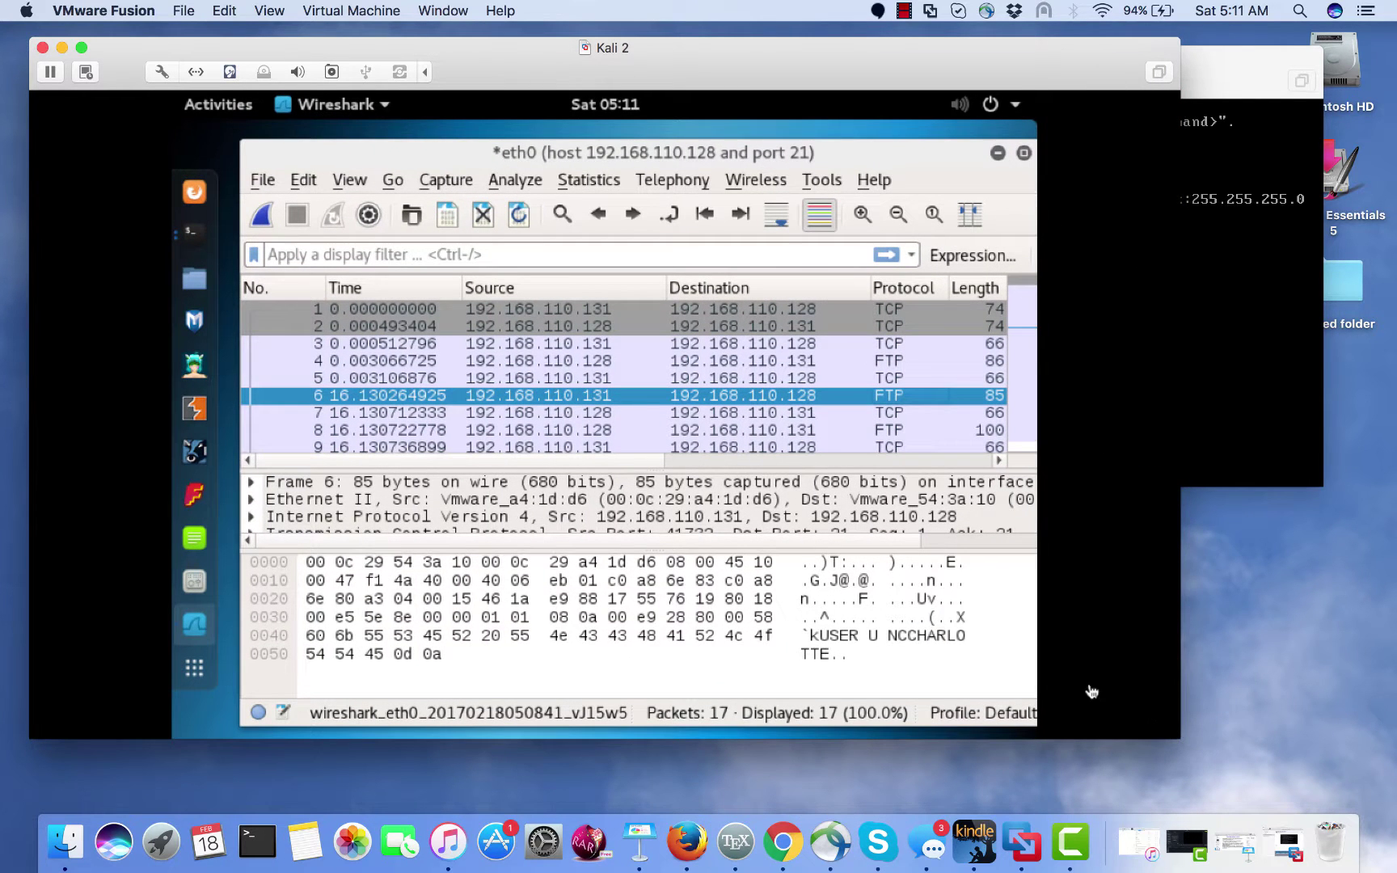
- Highlight frame 6's hex bytes for the USER command, login name and header fields
click(868, 647)
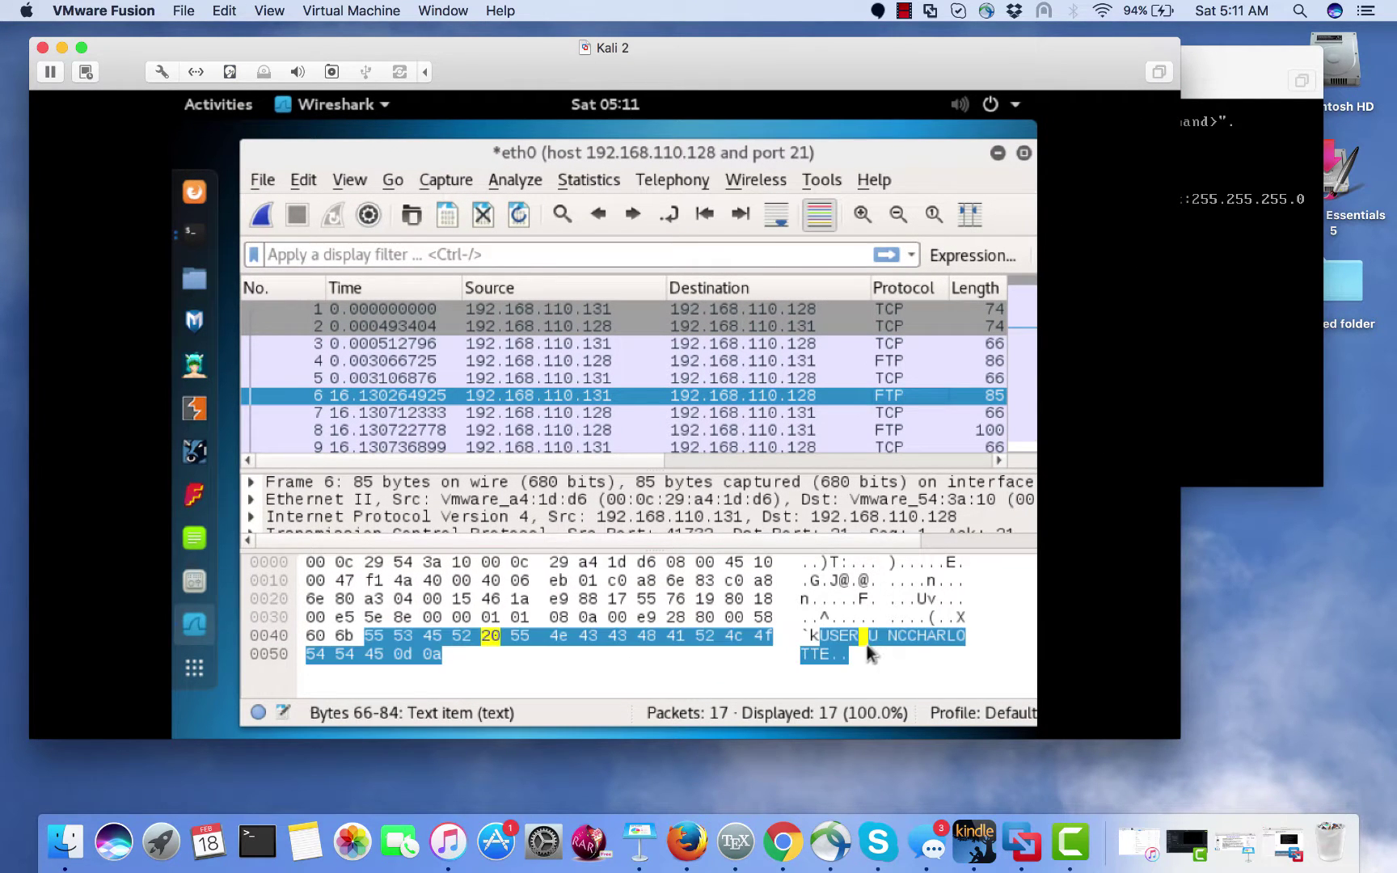
click(859, 651)
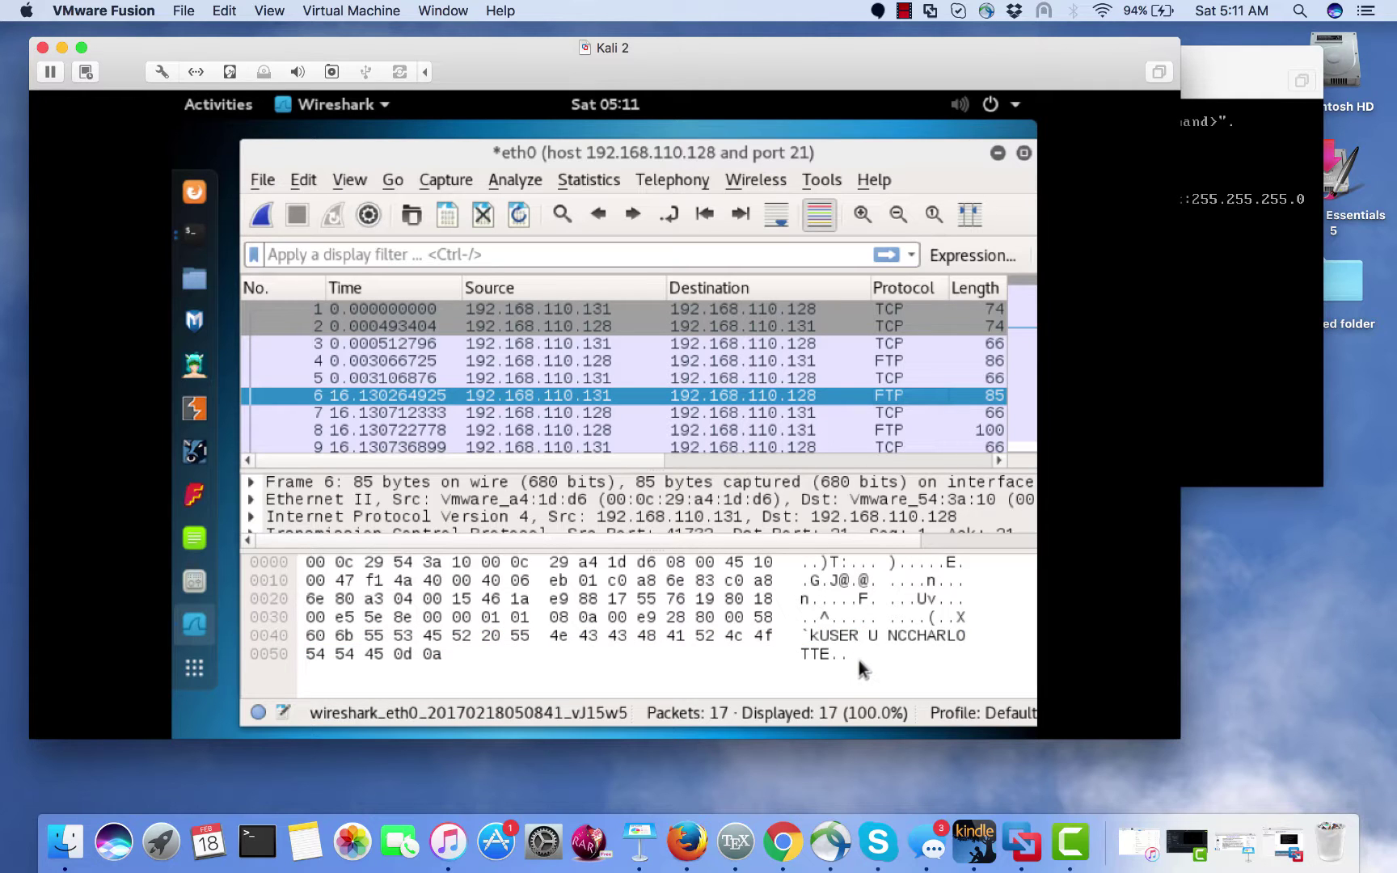
click(833, 643)
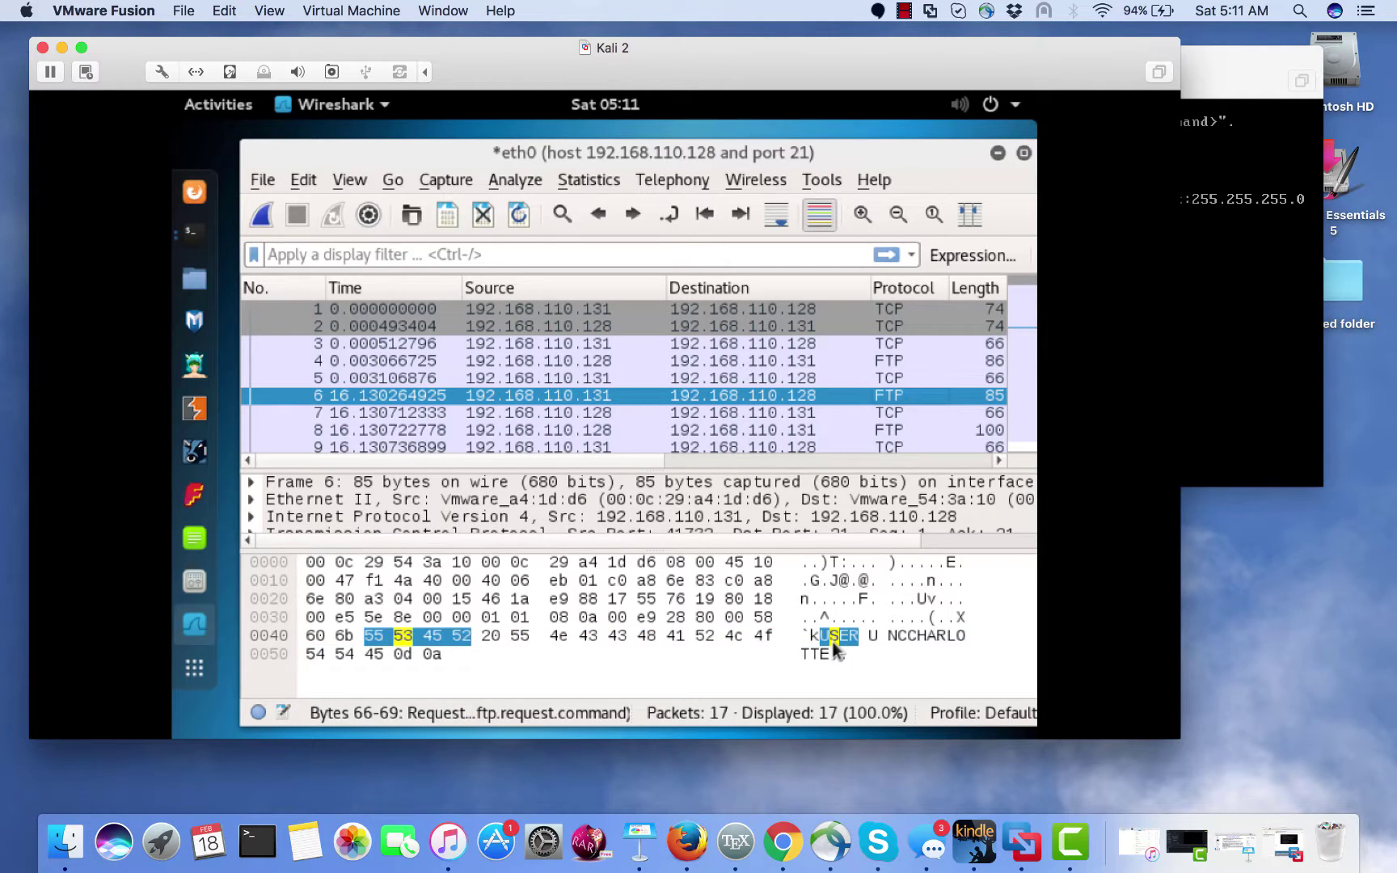
click(899, 648)
click(925, 637)
click(845, 582)
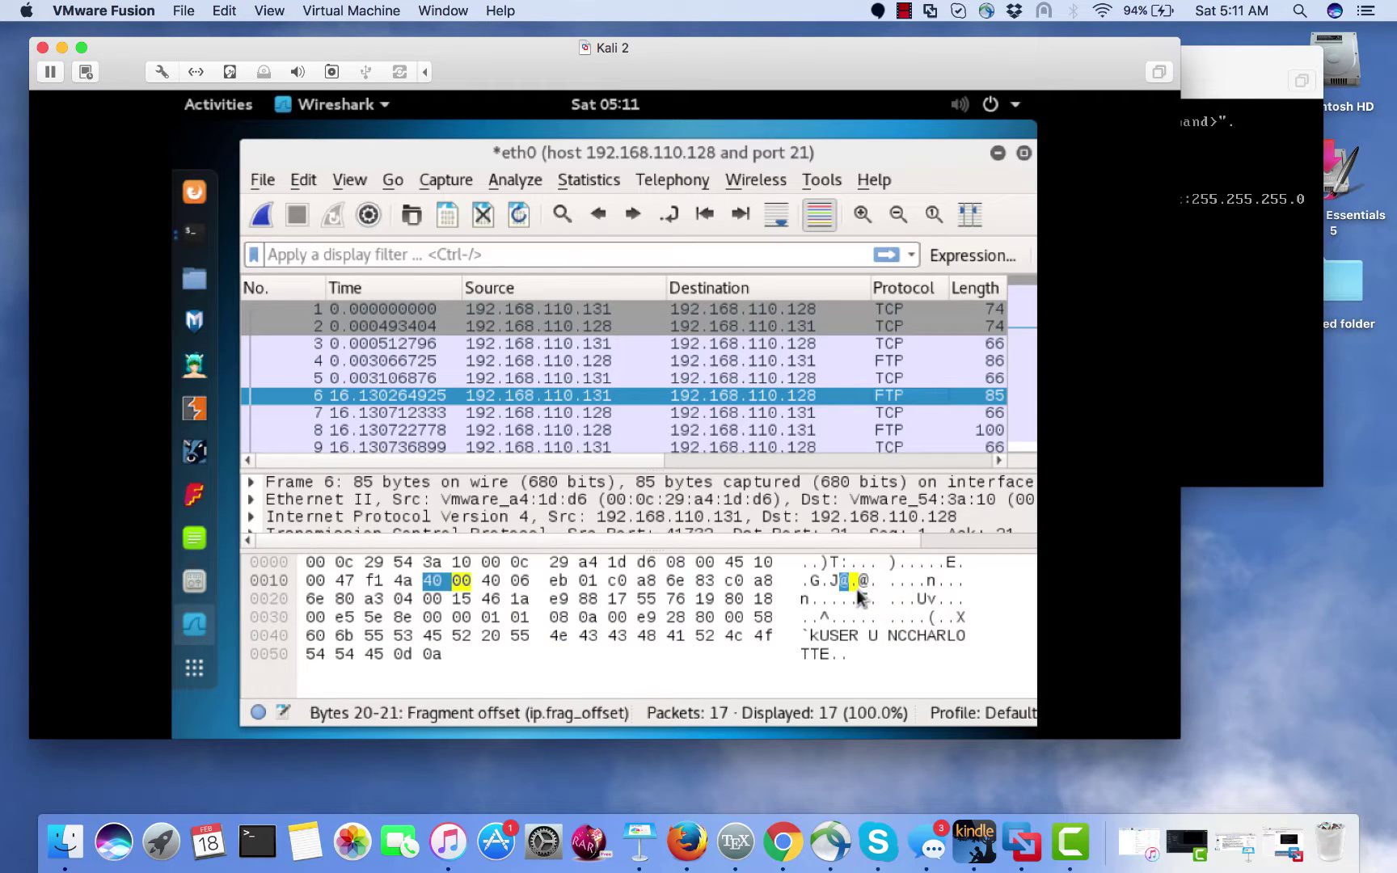
click(853, 563)
click(861, 576)
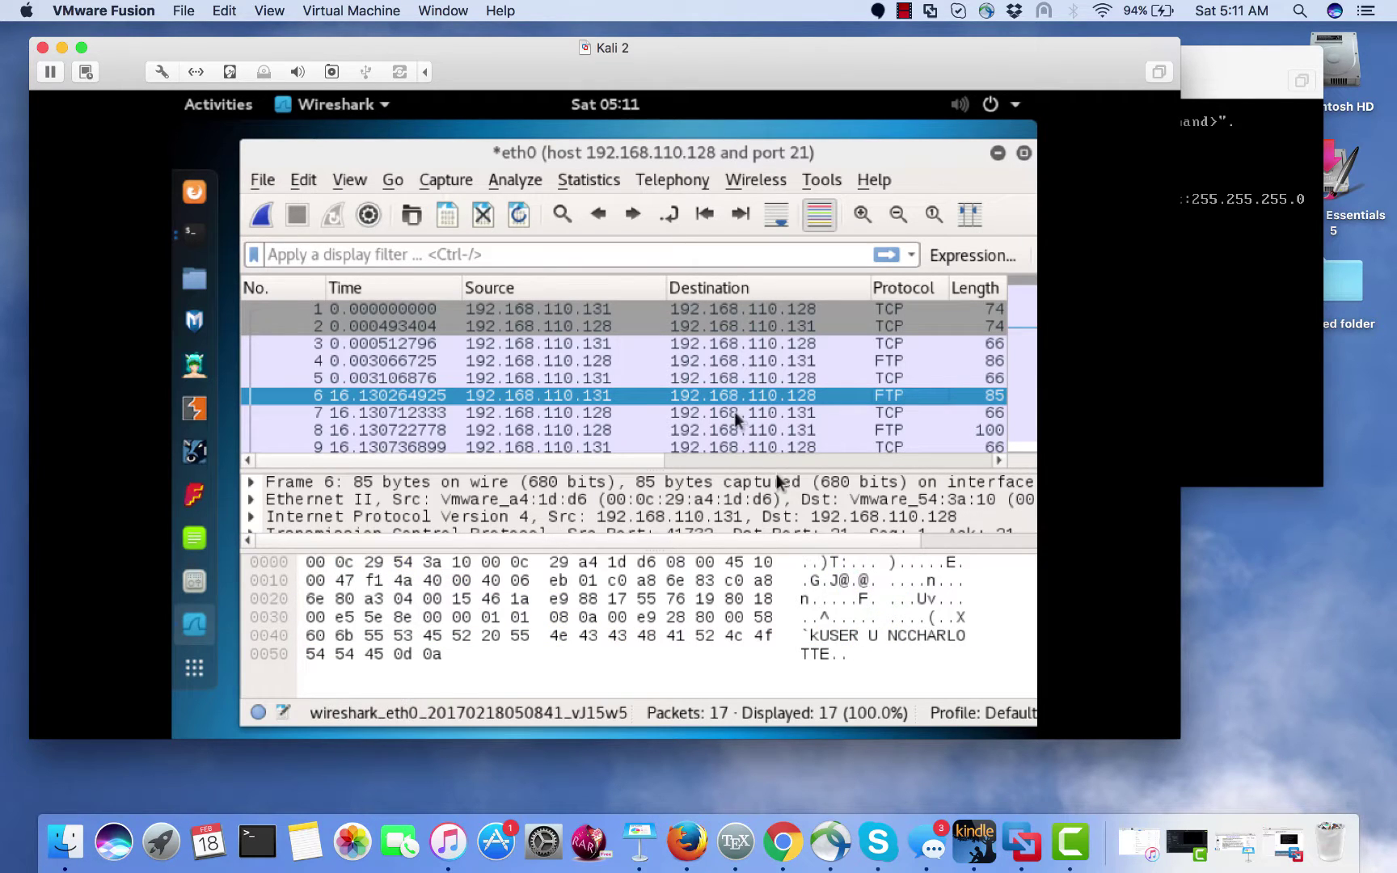
- Follow packet 6's TCP stream to show the plaintext USER and PASS exchange
right_click(581, 392)
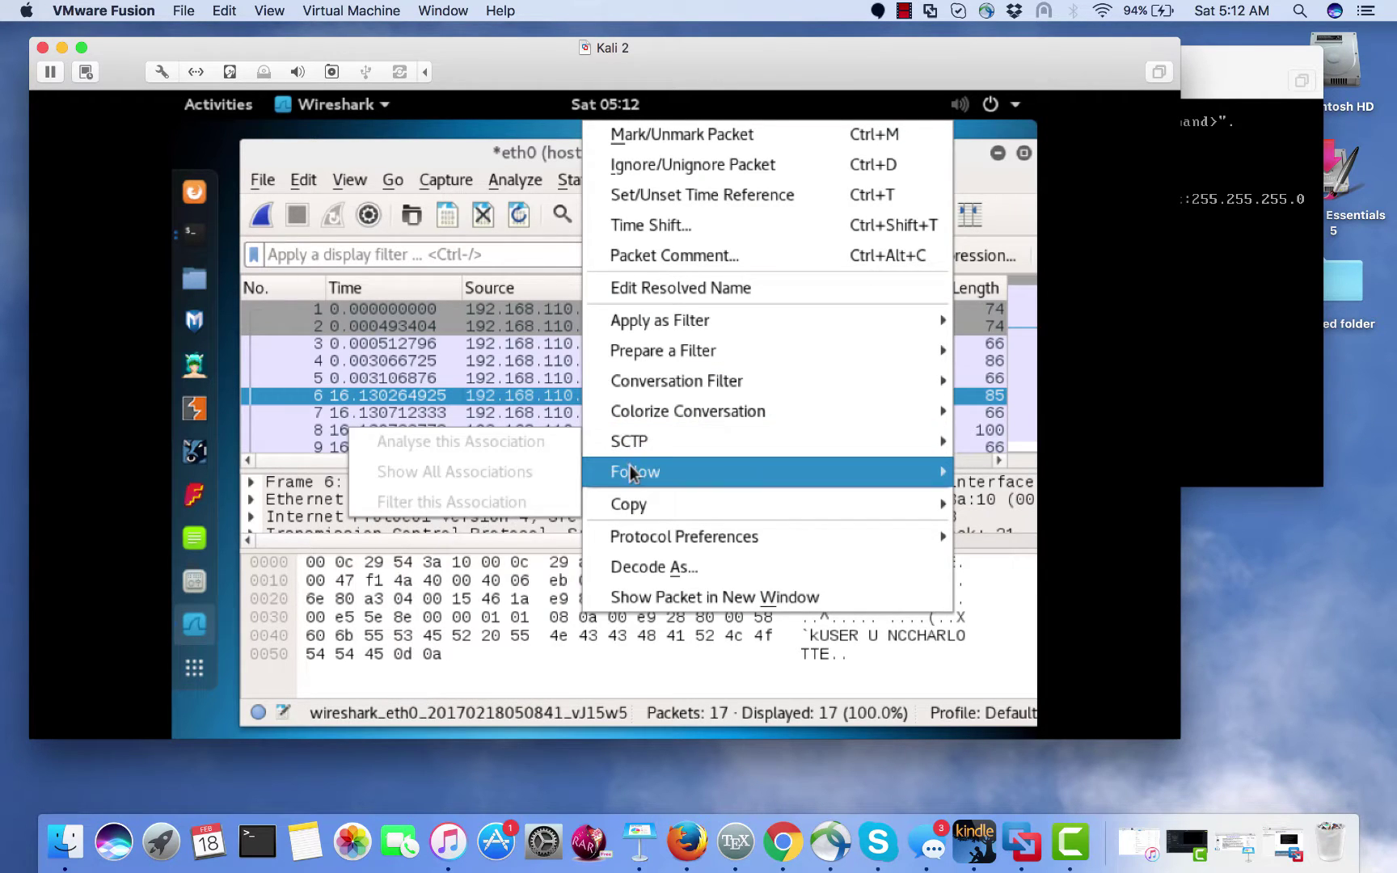
mouse_move(626, 473)
click(525, 475)
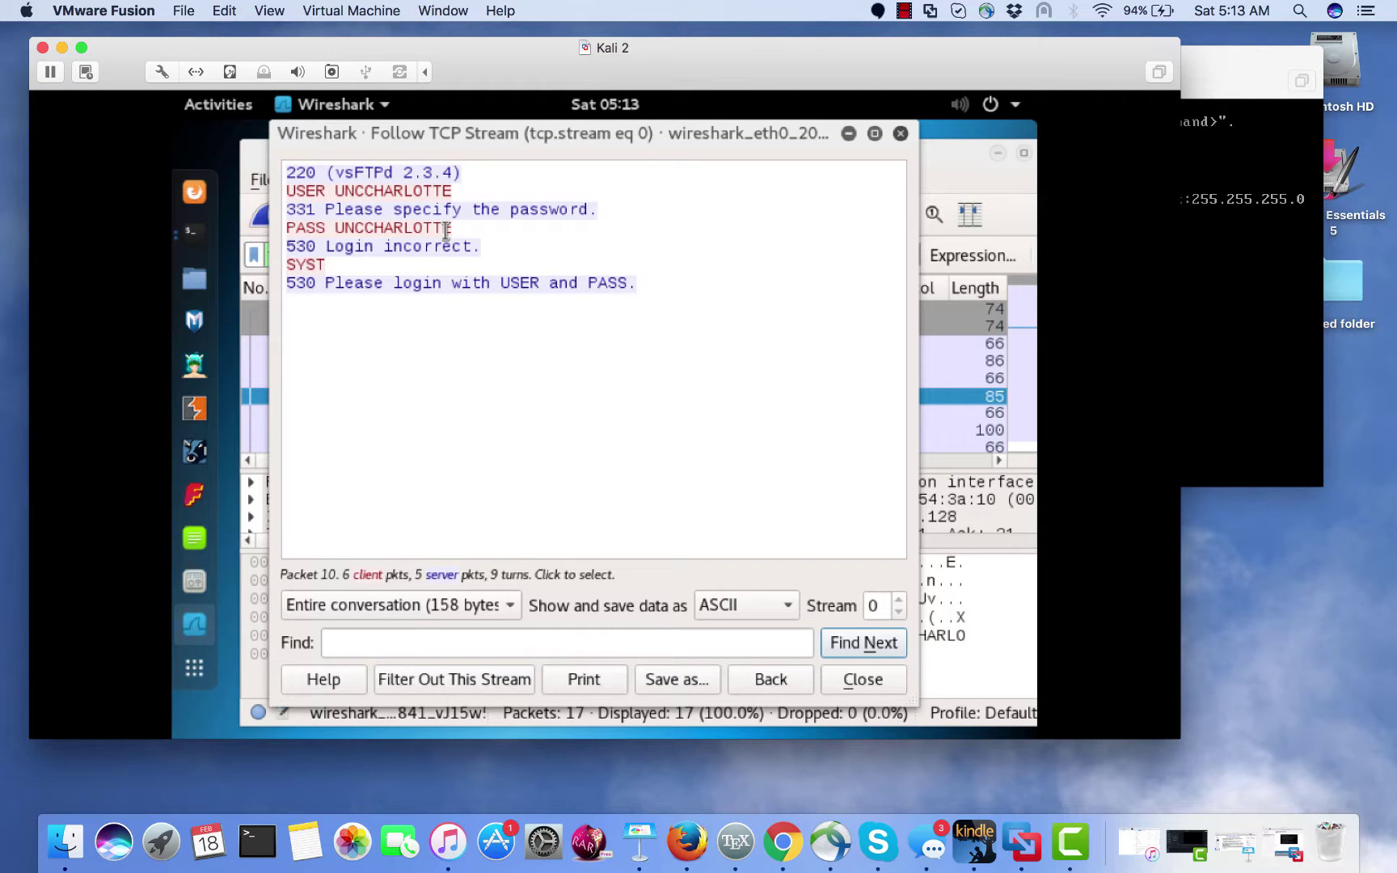
click(472, 248)
click(369, 208)
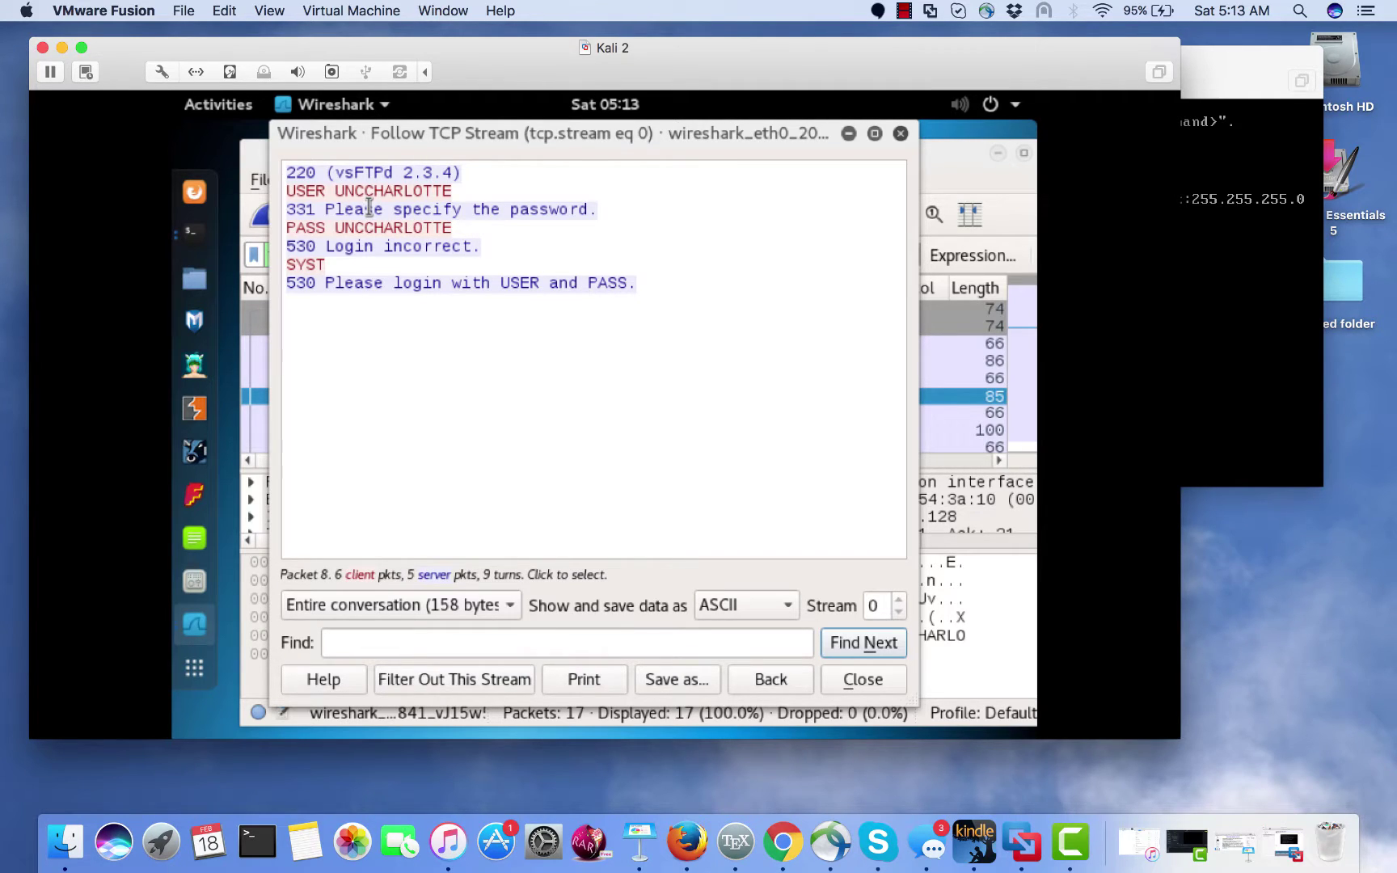
click(516, 229)
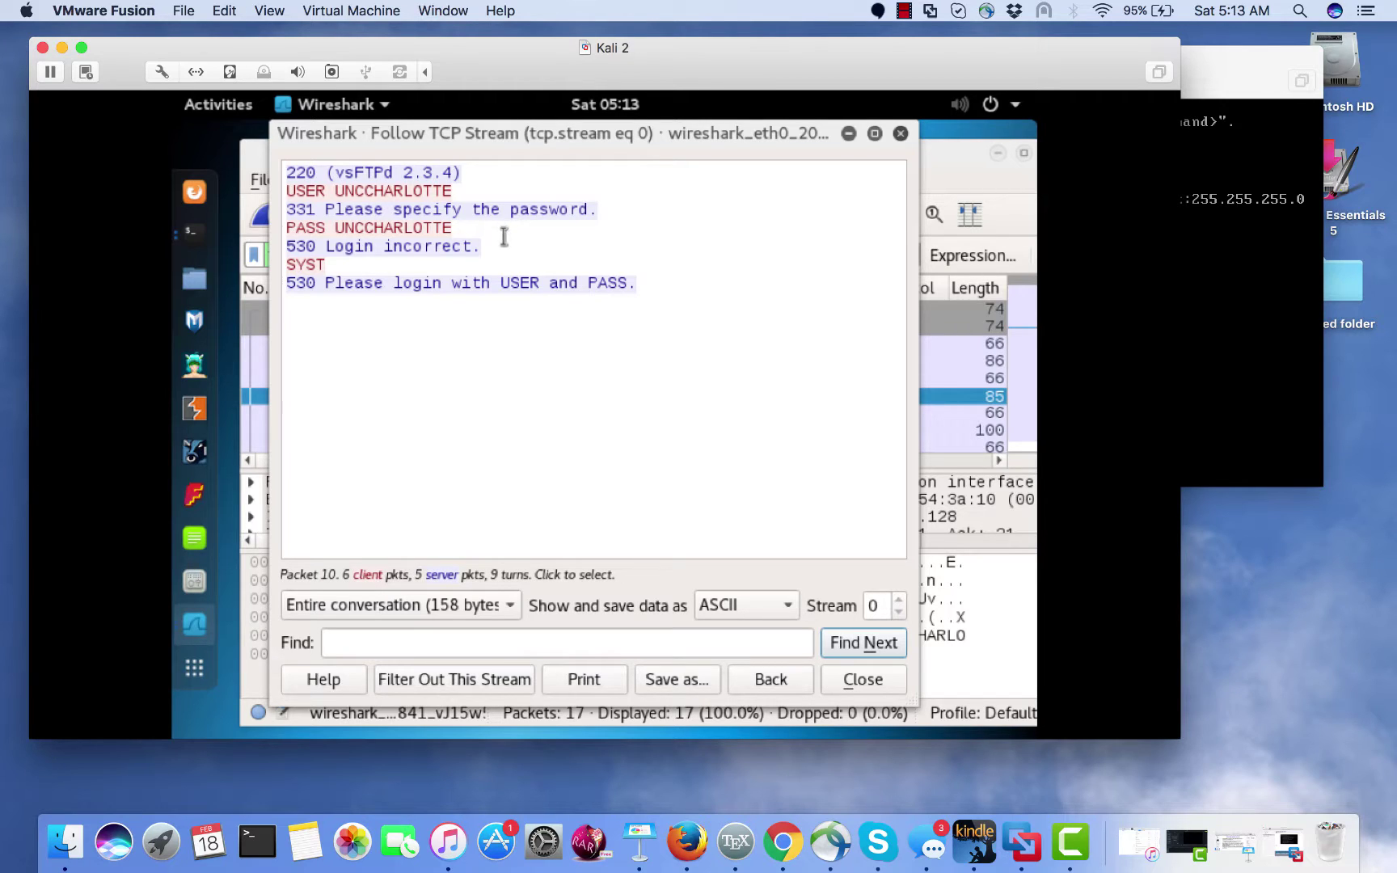
click(507, 243)
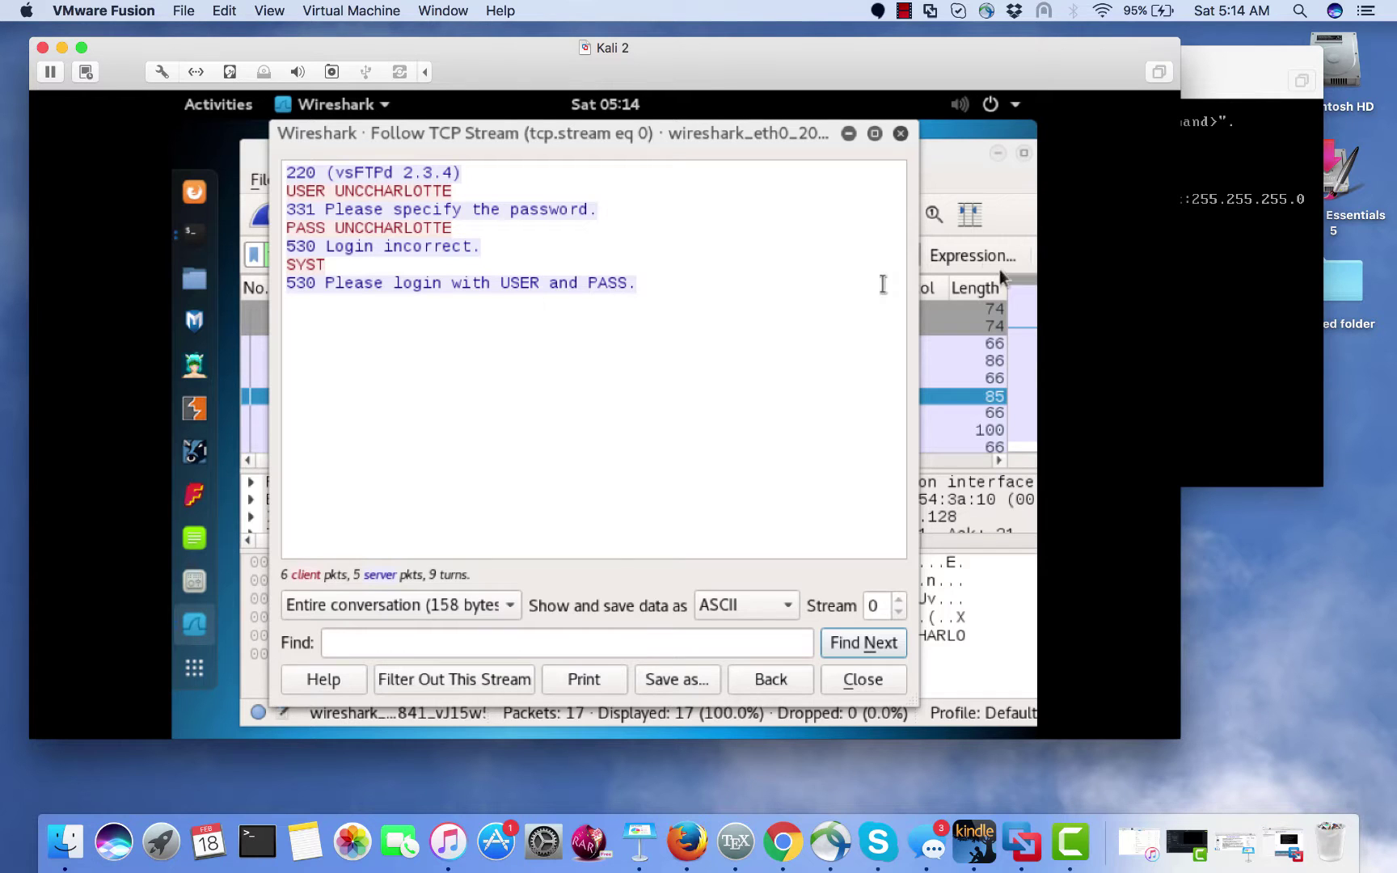
- Bring Kali's main Wireshark packet list, filtered to tcp.stream eq 0, back in front
click(1234, 293)
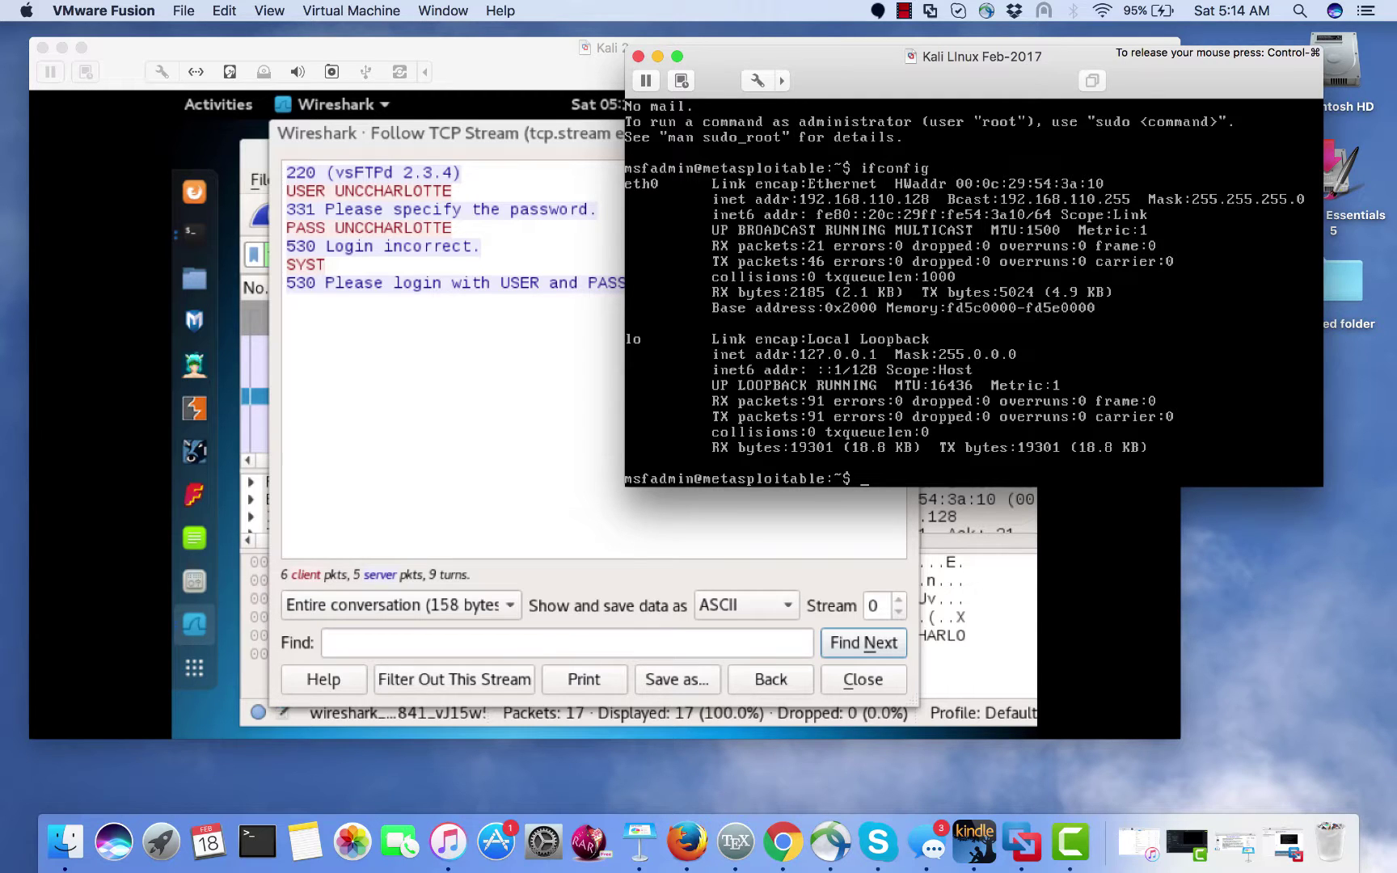
key(ctrl+super)
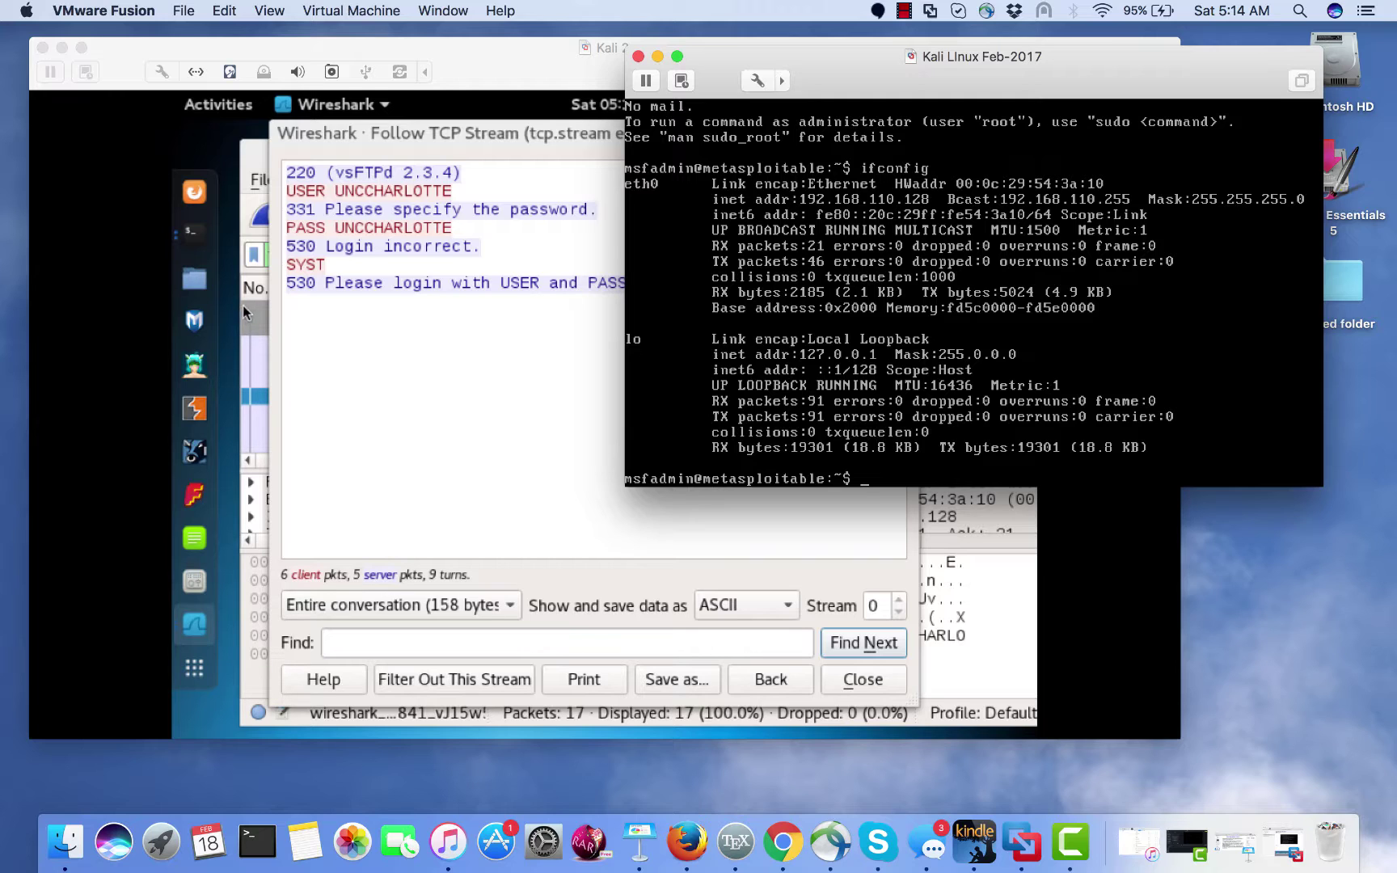
click(377, 317)
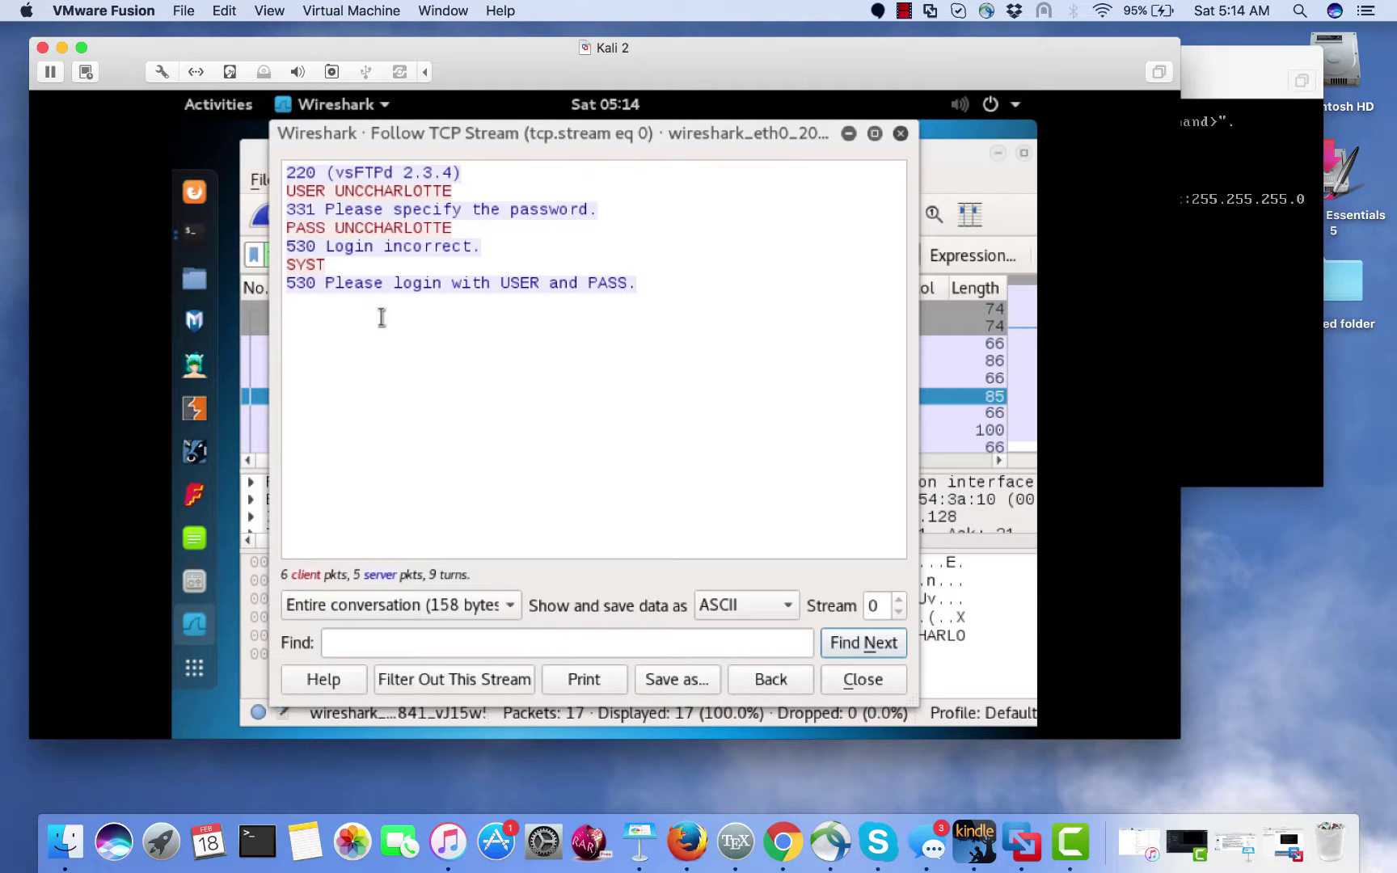
click(959, 177)
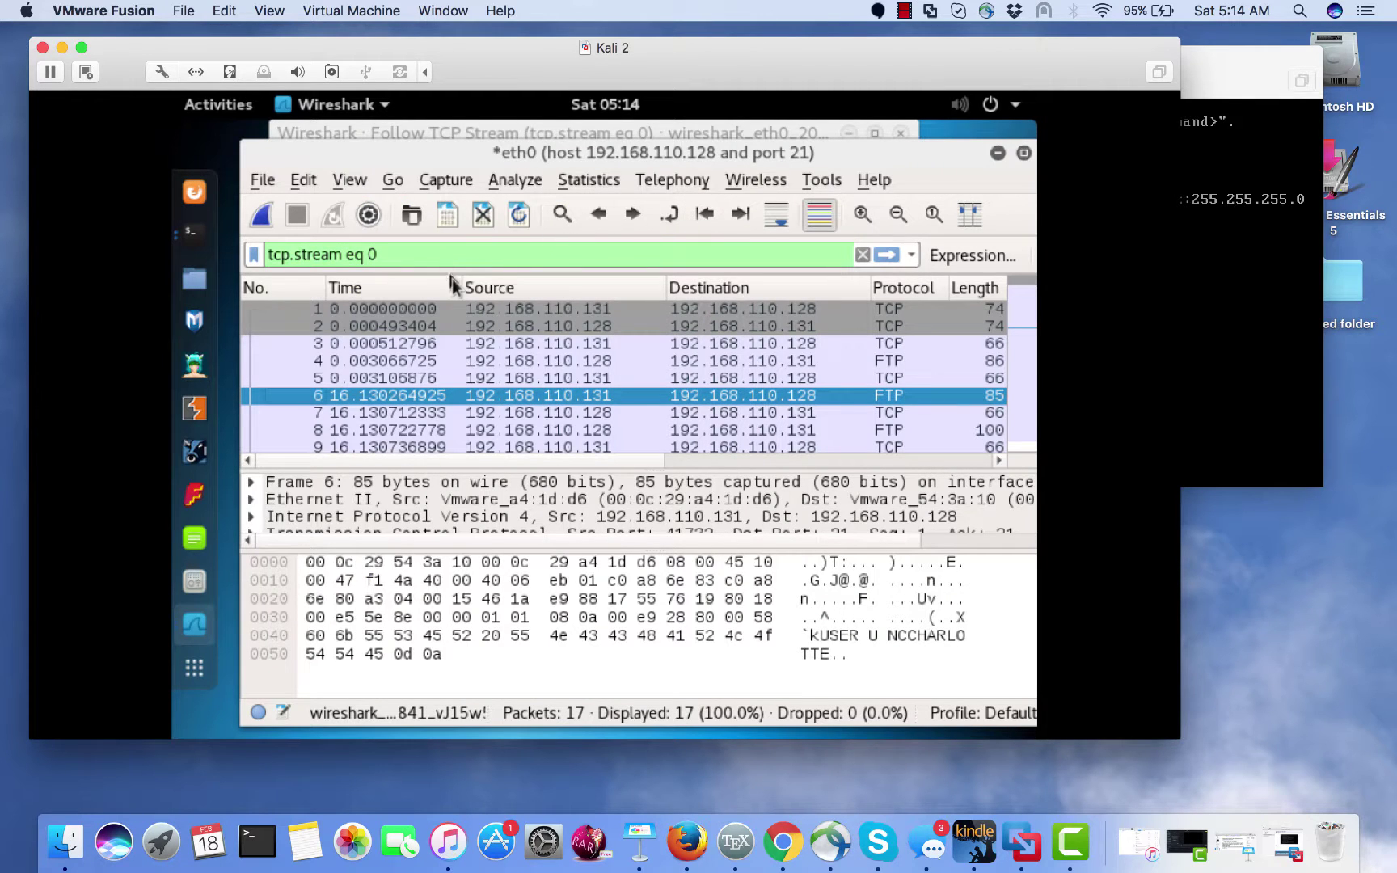